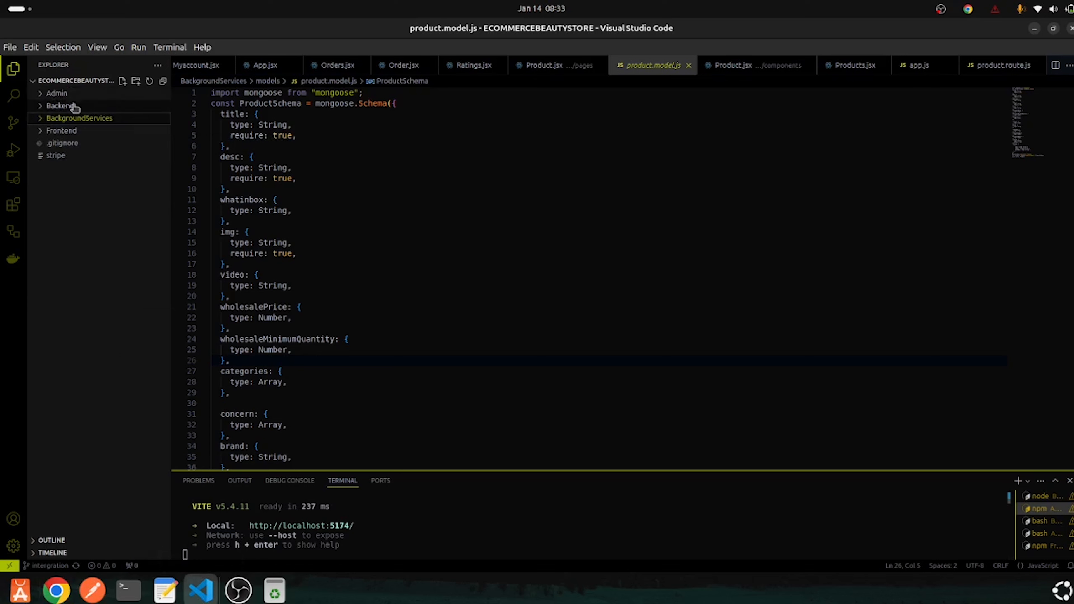
Peek into the Frontend, BackgroundServices, Backend and Admin folders, collapsing each again, and click after whatinbox on line 11
left_click(63, 131)
left_click(64, 131)
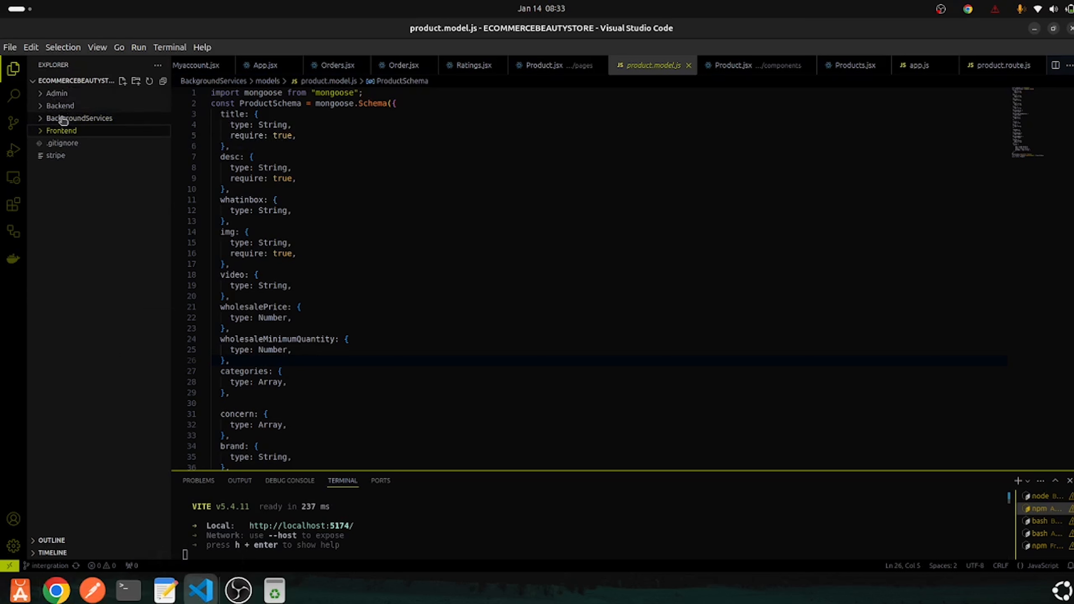
left_click(64, 119)
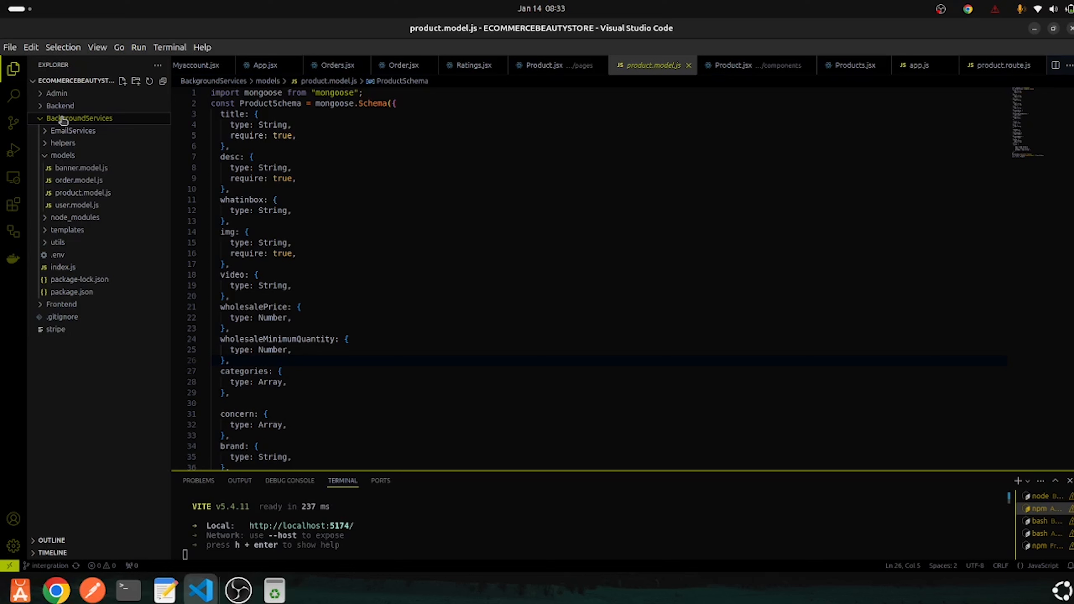
left_click(62, 118)
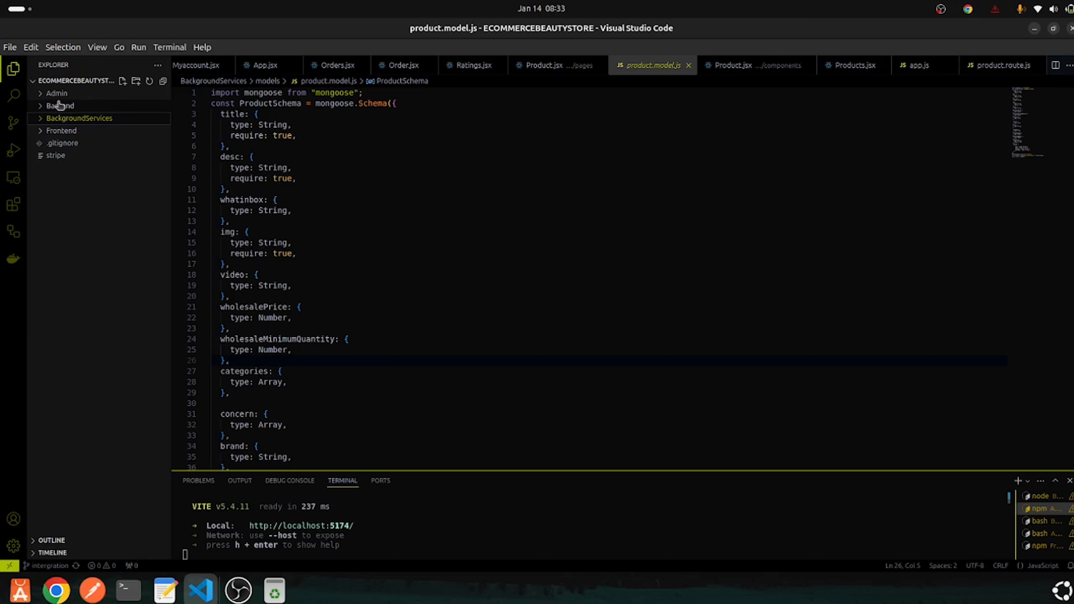
left_click(59, 106)
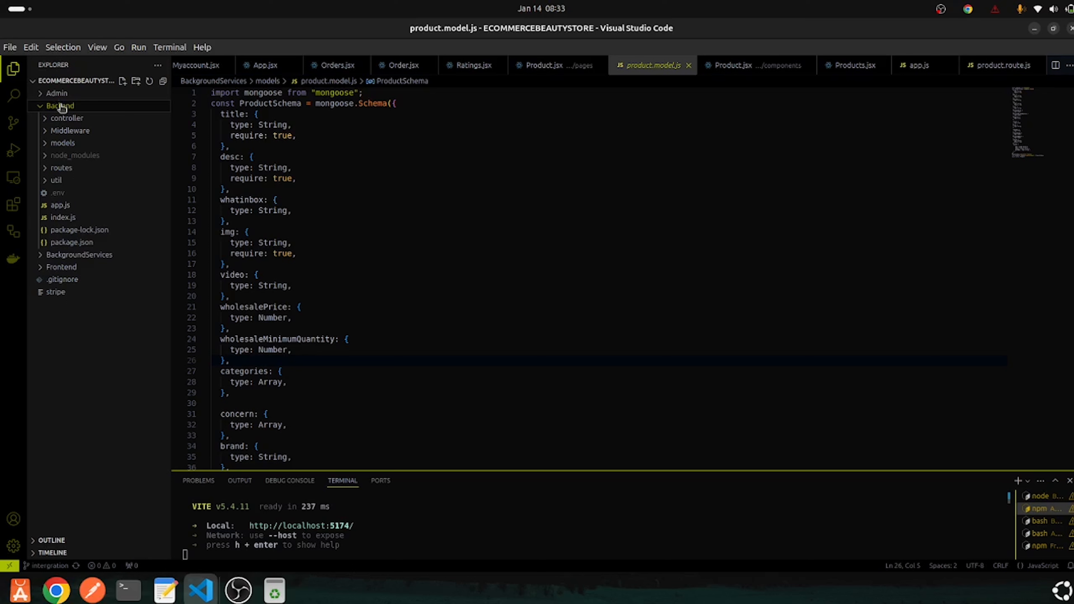
left_click(61, 106)
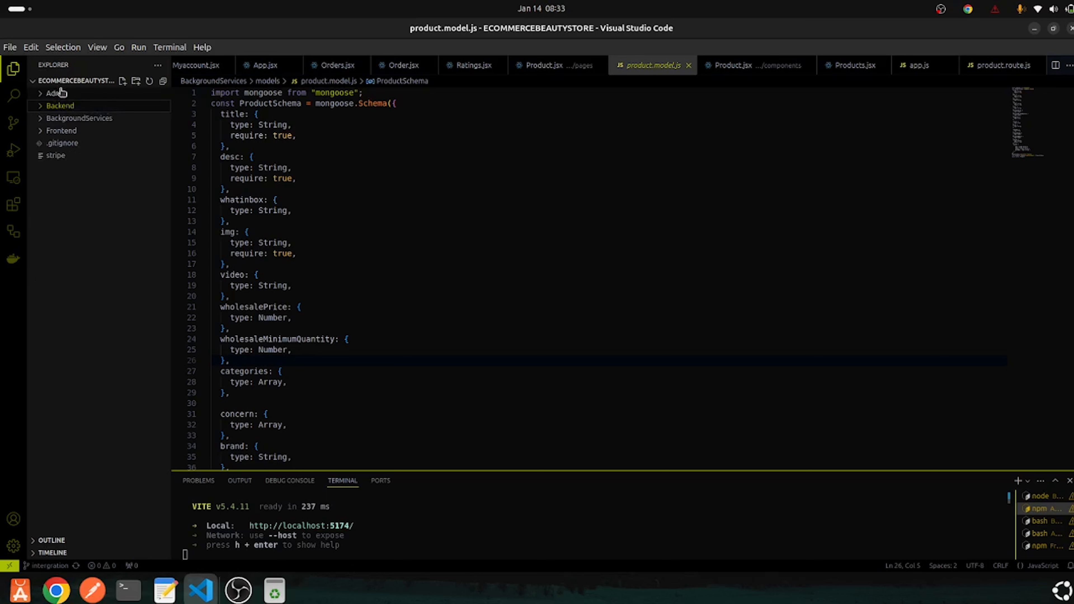
left_click(62, 93)
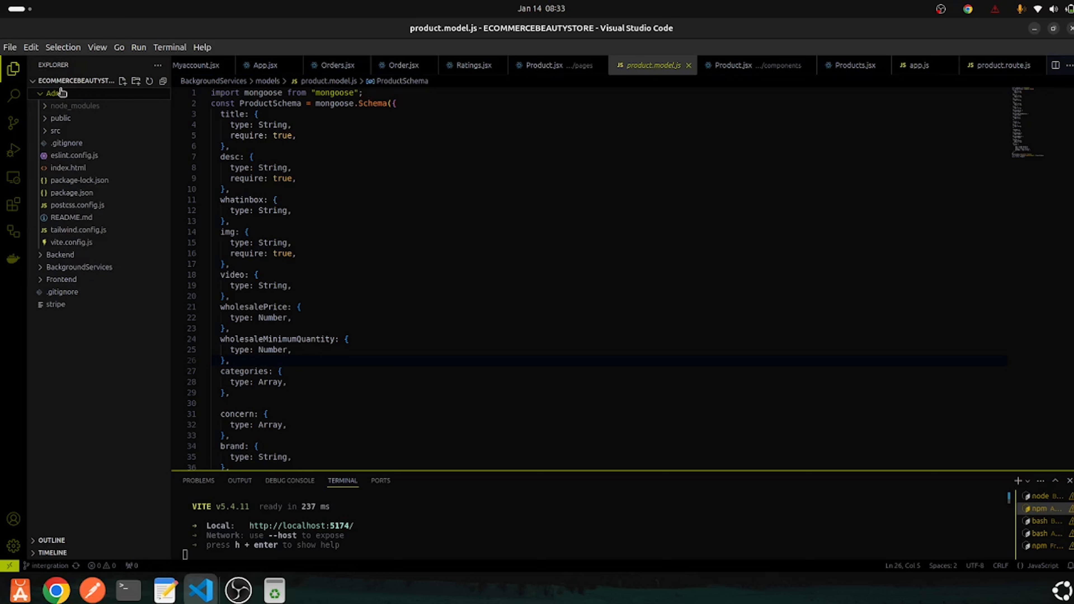
left_click(62, 93)
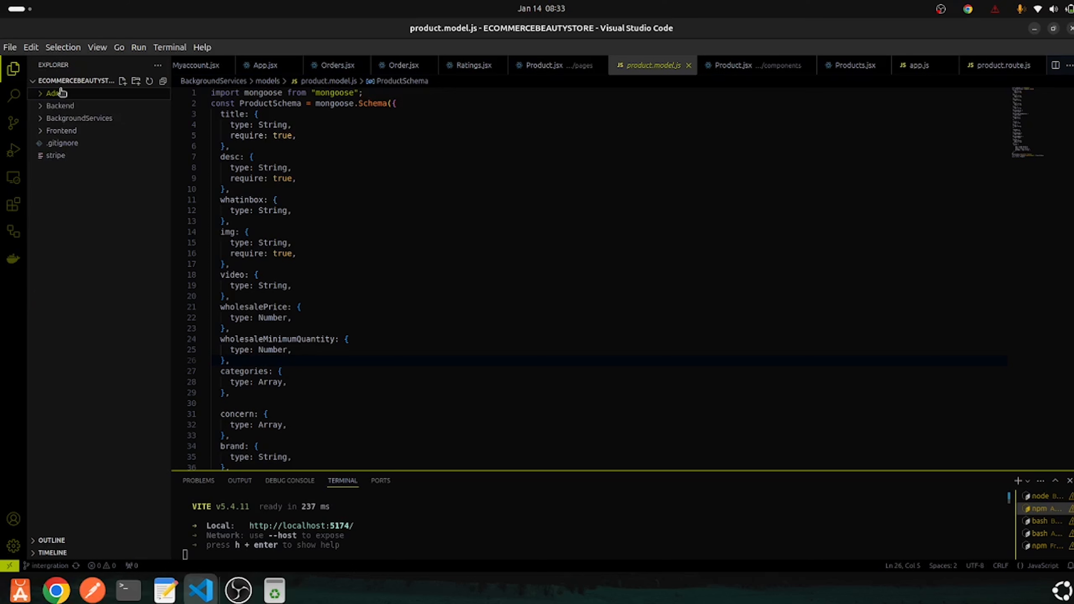
left_click(314, 202)
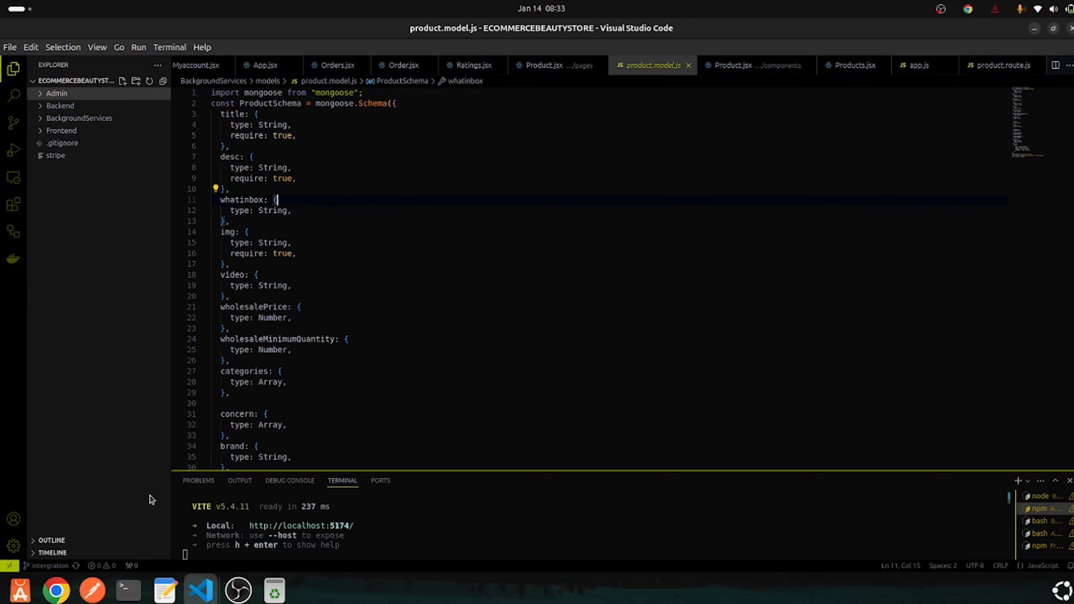
Open the djohnmash.com site in a new Chrome tab
left_click(59, 591)
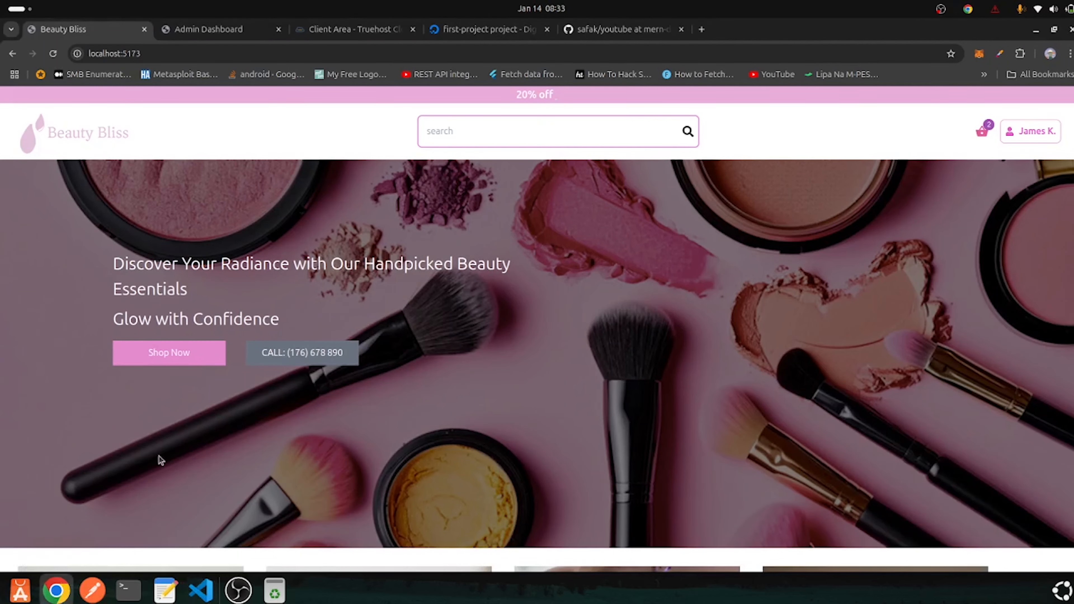
left_click(701, 30)
type("dj")
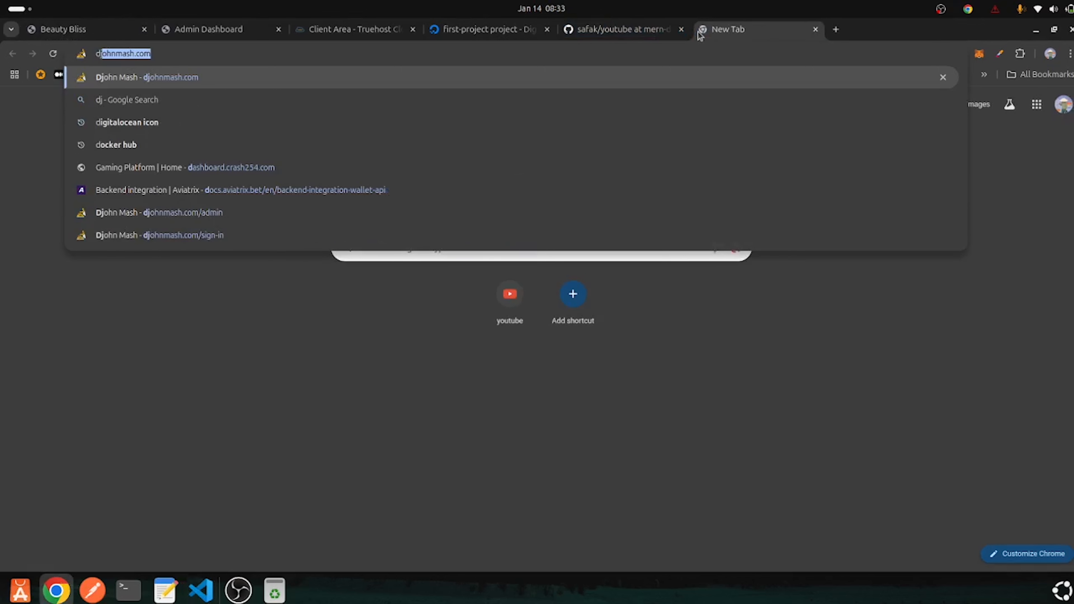
type("onm")
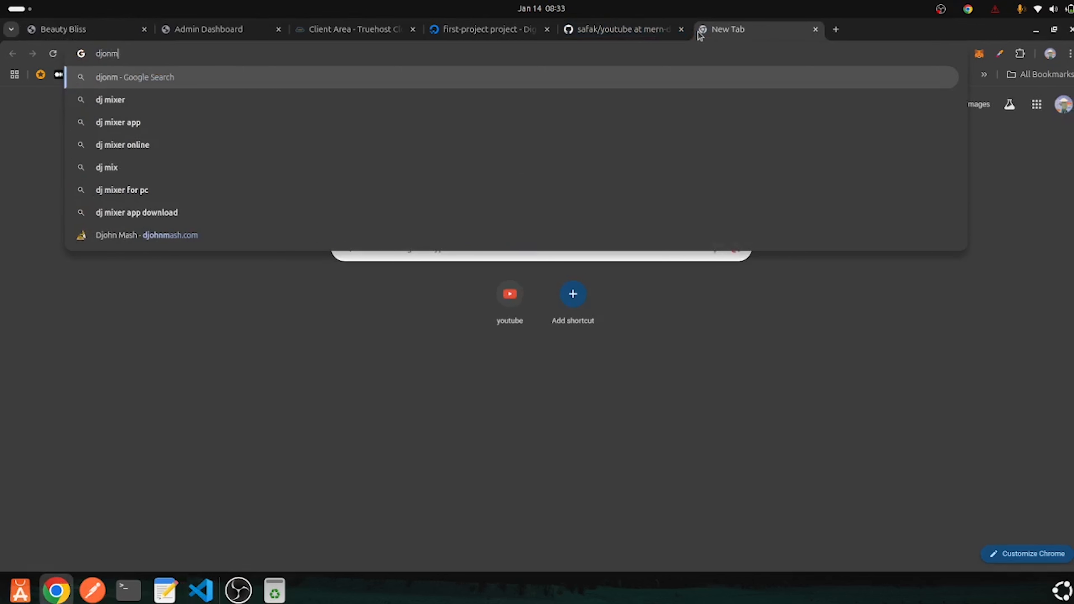
key("BackSpace")
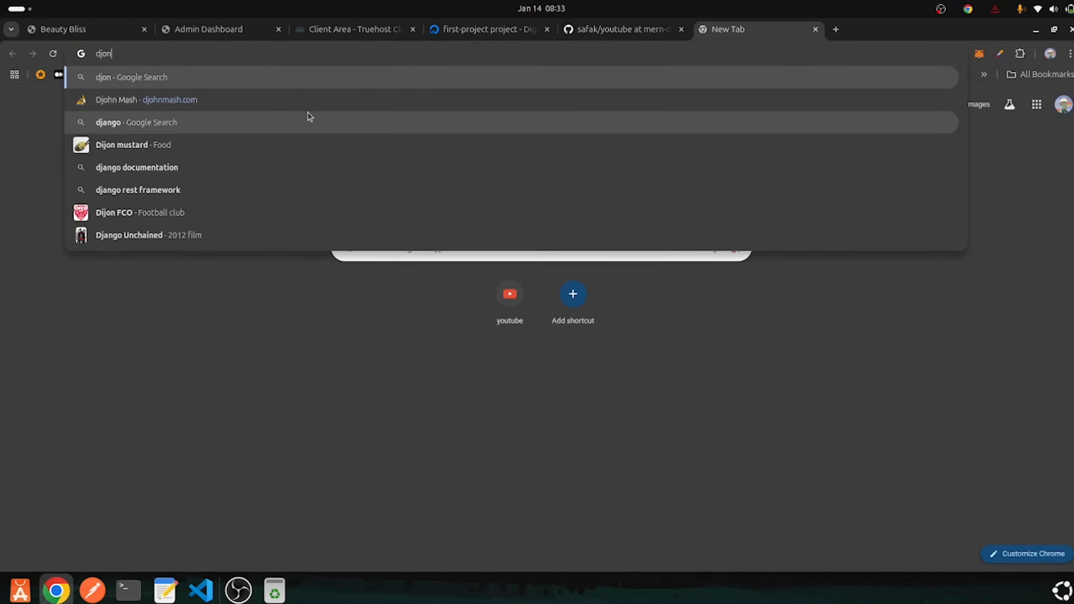
left_click(278, 100)
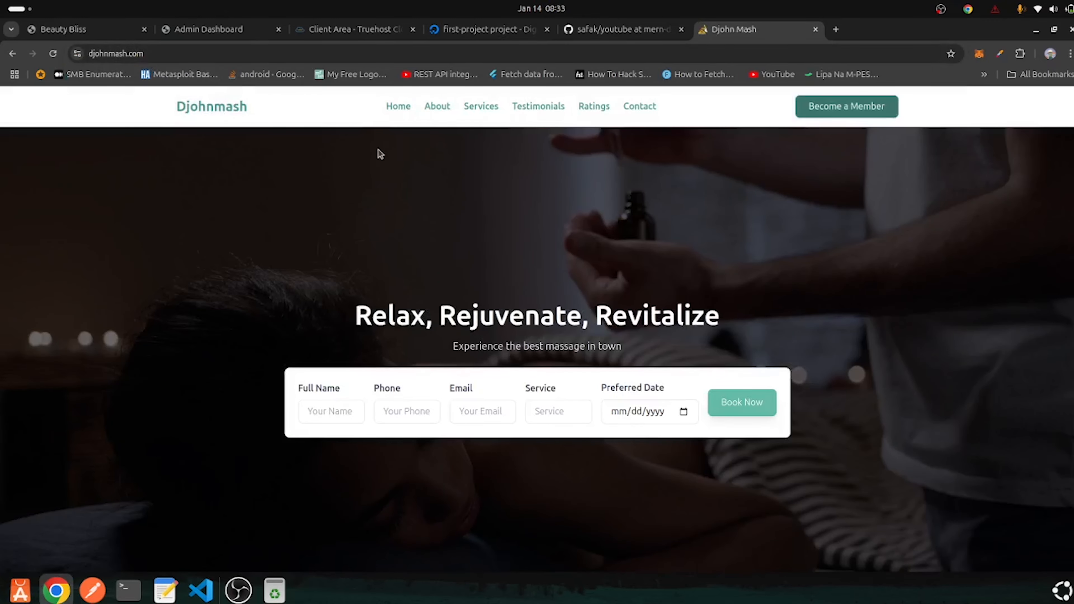
Scroll through the massage booking site, then go back to the Beauty Bliss store tab
scroll(422, 177, "down", 5)
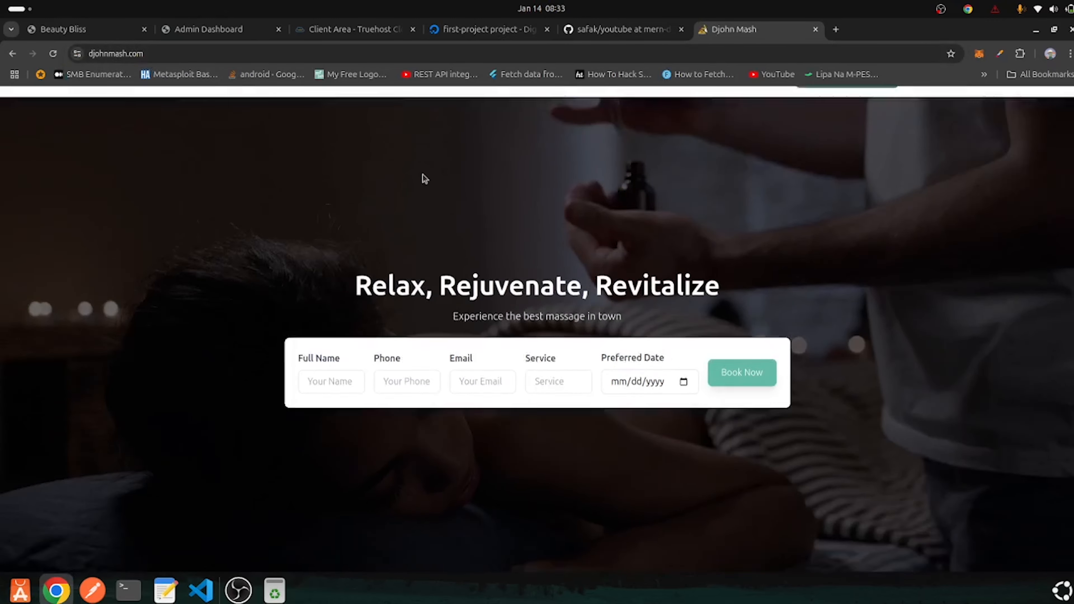
scroll(422, 178, "down", 5)
scroll(422, 177, "up", 10)
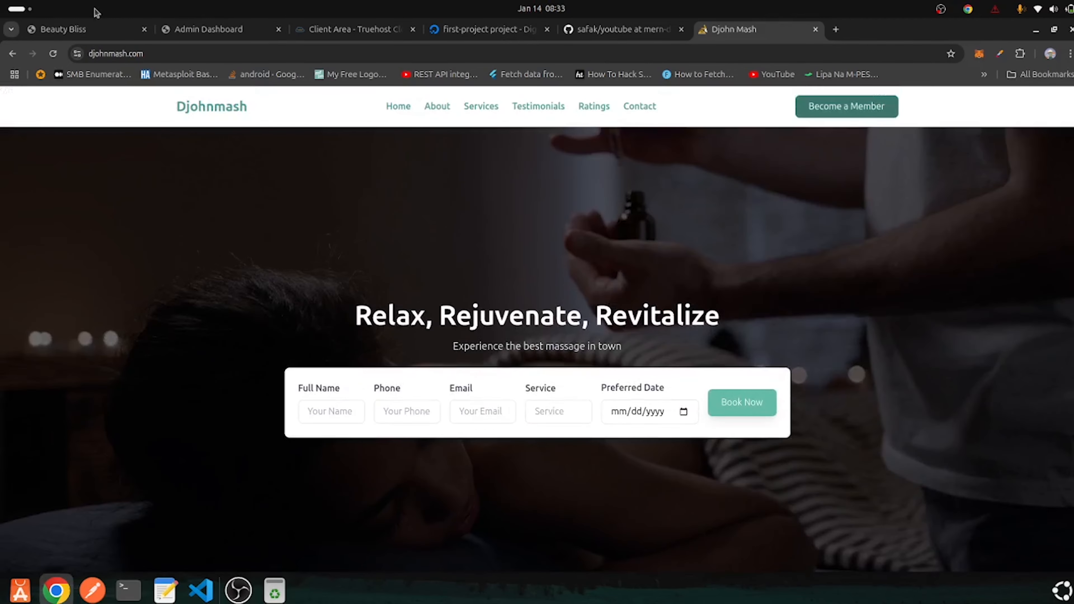
left_click(87, 22)
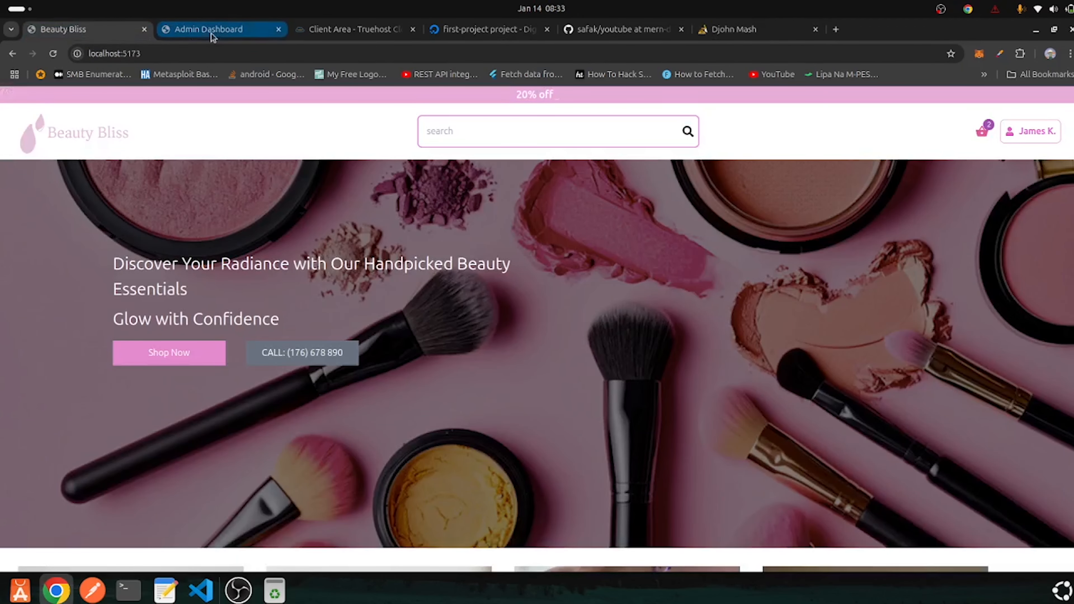
left_click(728, 30)
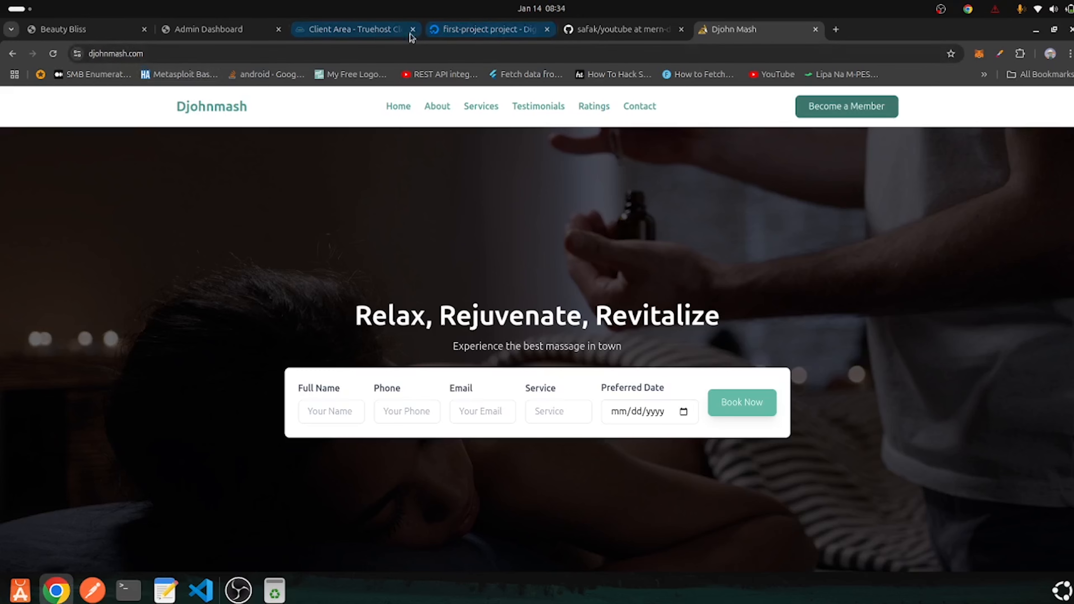
left_click(378, 29)
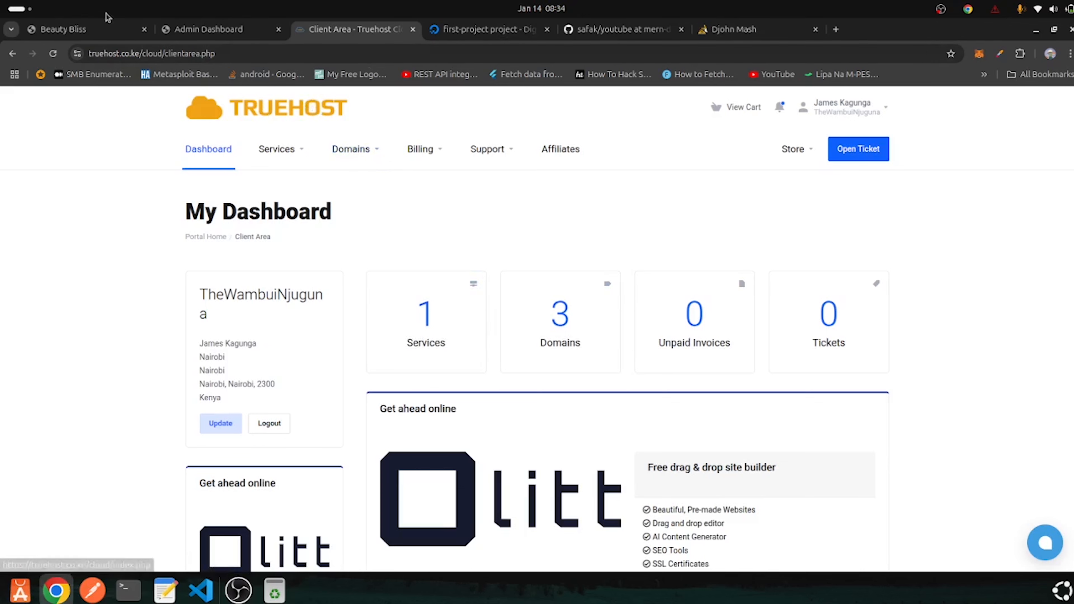
left_click(100, 36)
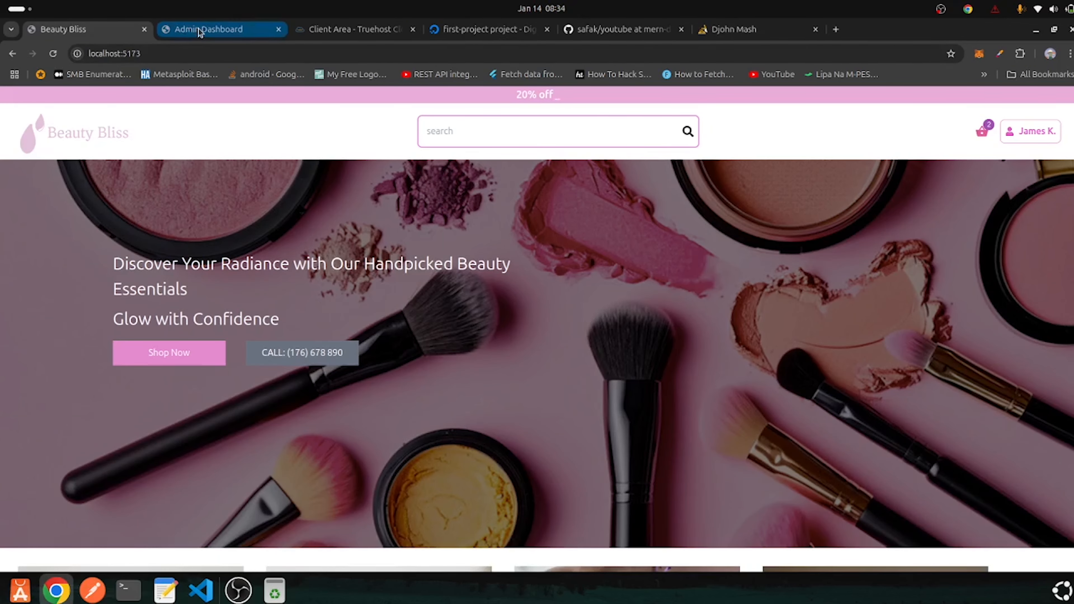
mouse_move(200, 33)
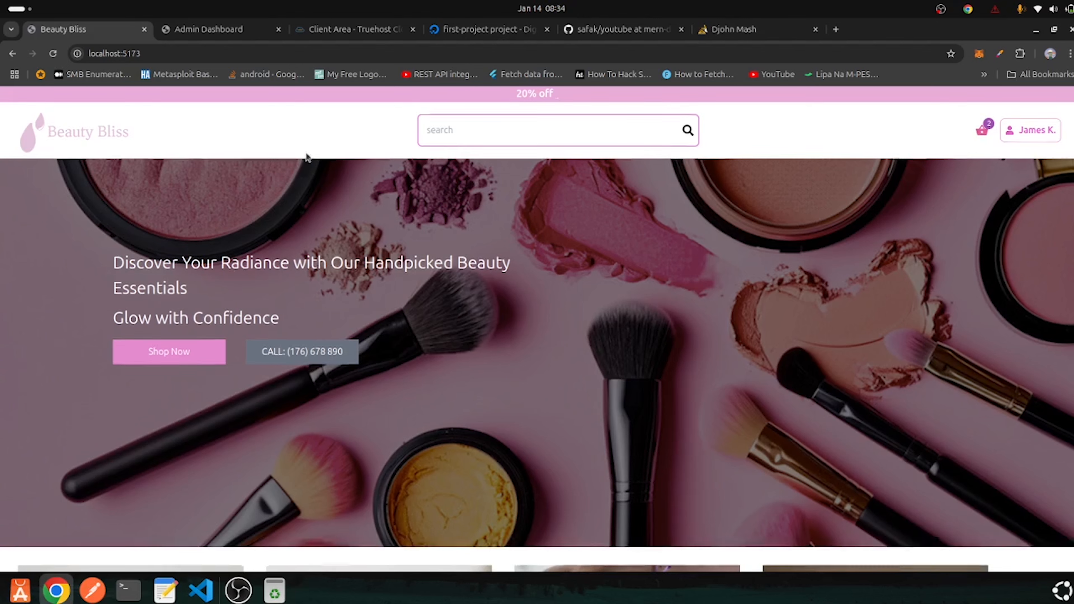
scroll(304, 158, "down", 10)
scroll(308, 157, "up", 10)
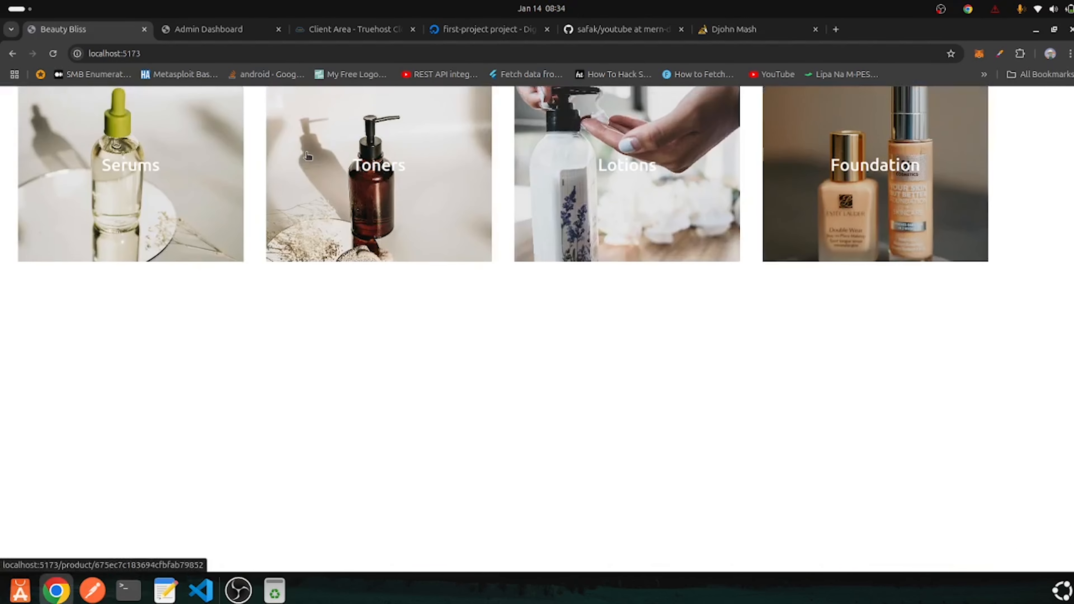
scroll(305, 152, "down", 8)
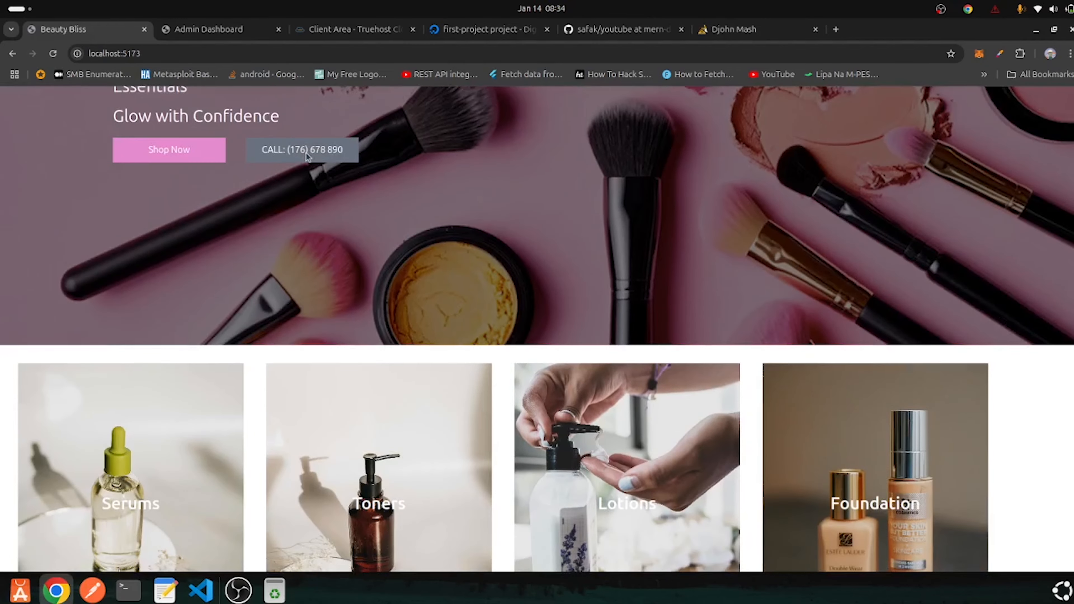
scroll(306, 152, "down", 5)
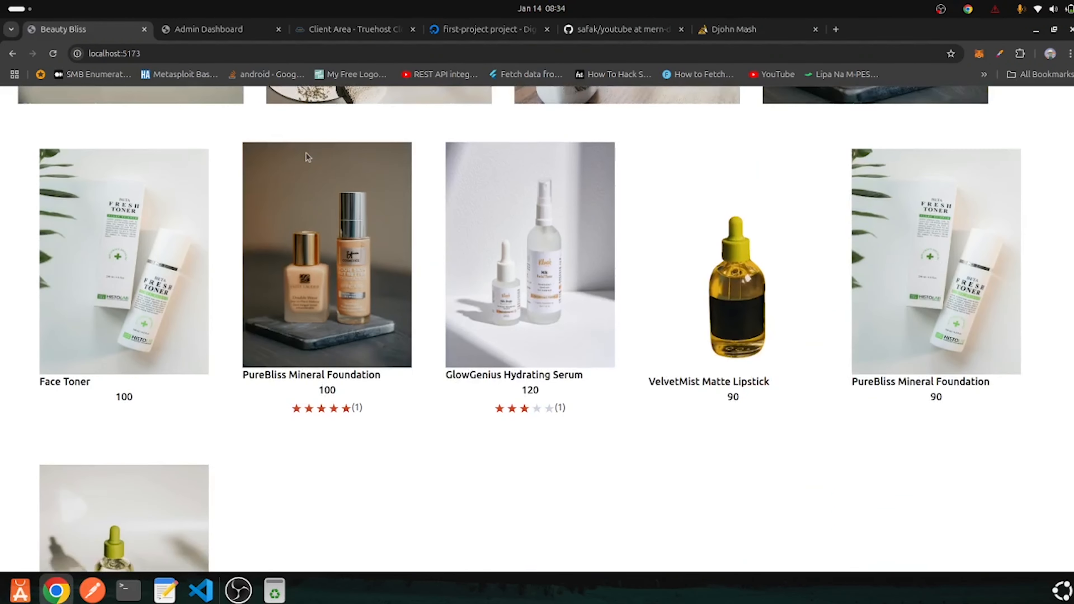
scroll(307, 155, "up", 10)
scroll(308, 156, "up", 8)
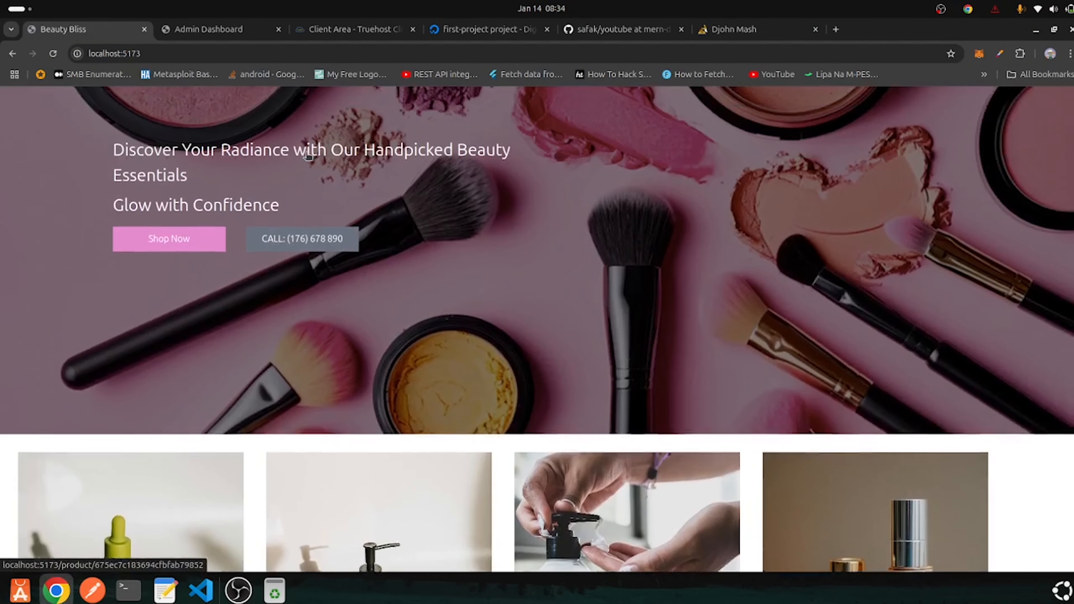
Glance at the Admin Dashboard, then scroll the Beauty Bliss home page down and back up
left_click(204, 28)
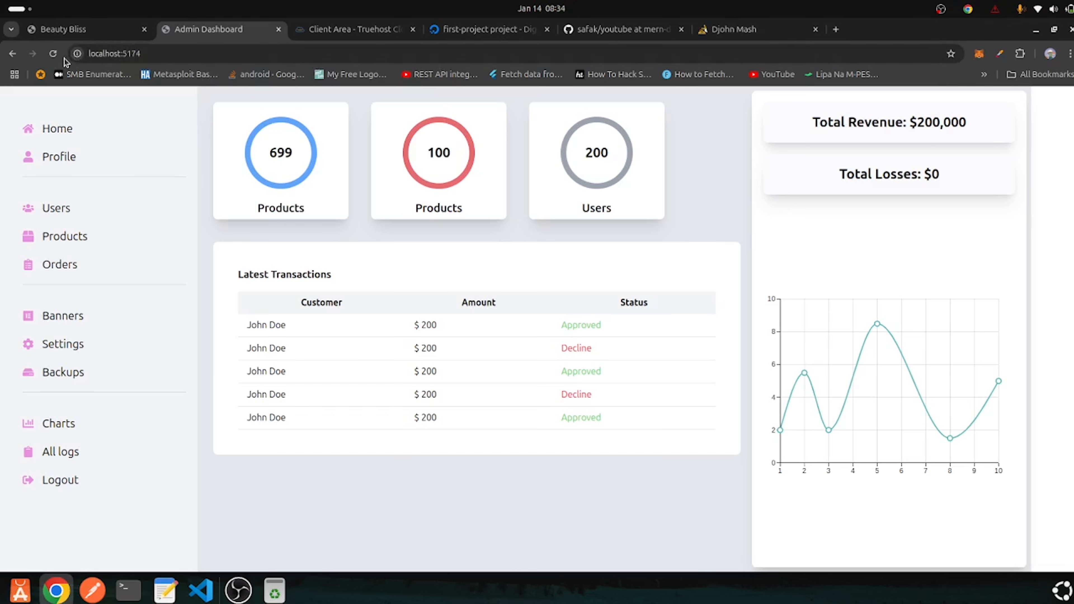
left_click(81, 28)
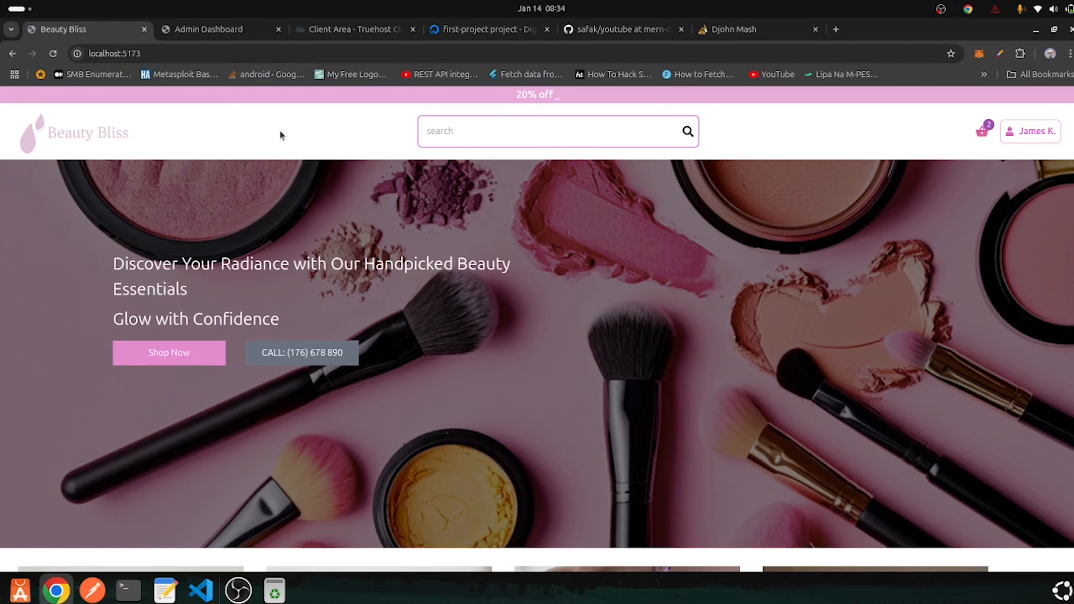
scroll(279, 131, "down", 5)
scroll(279, 131, "up", 5)
Open excalidraw.com in a new tab from the 'ex' address suggestion
left_click(835, 29)
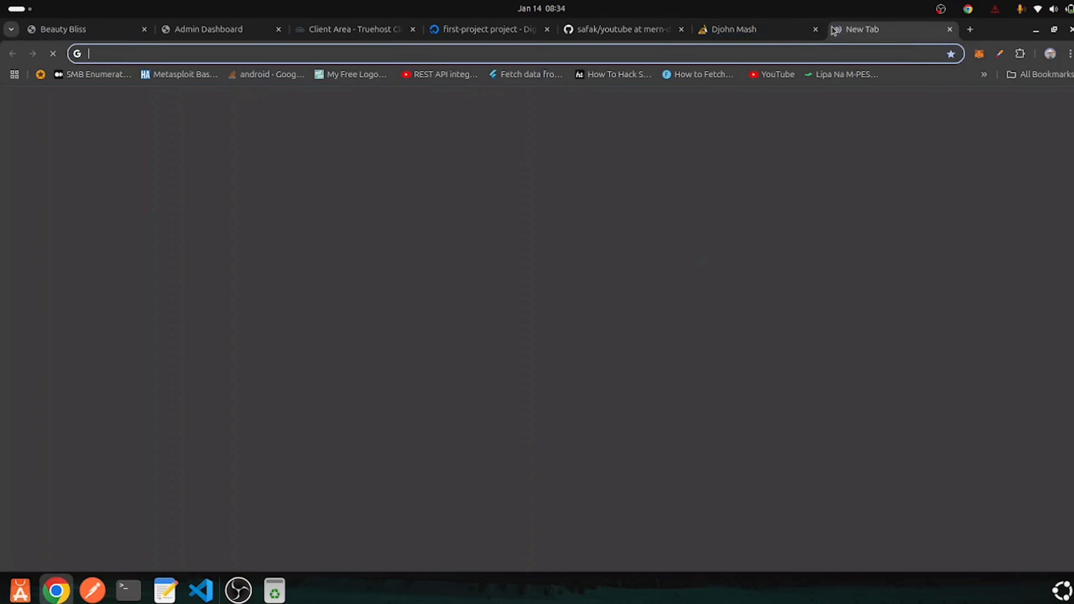
type("ex")
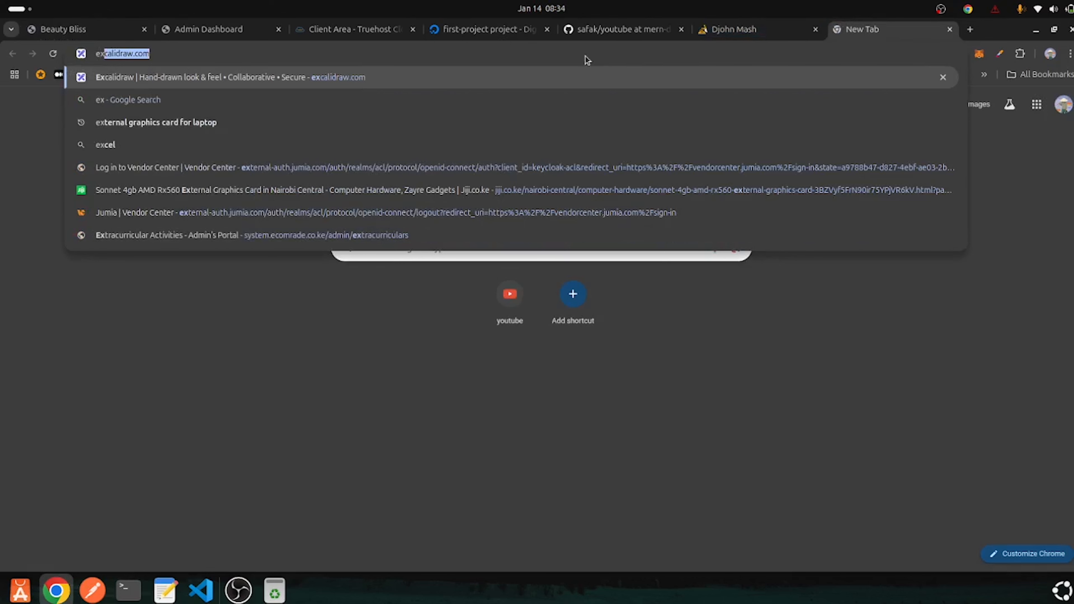
left_click(359, 77)
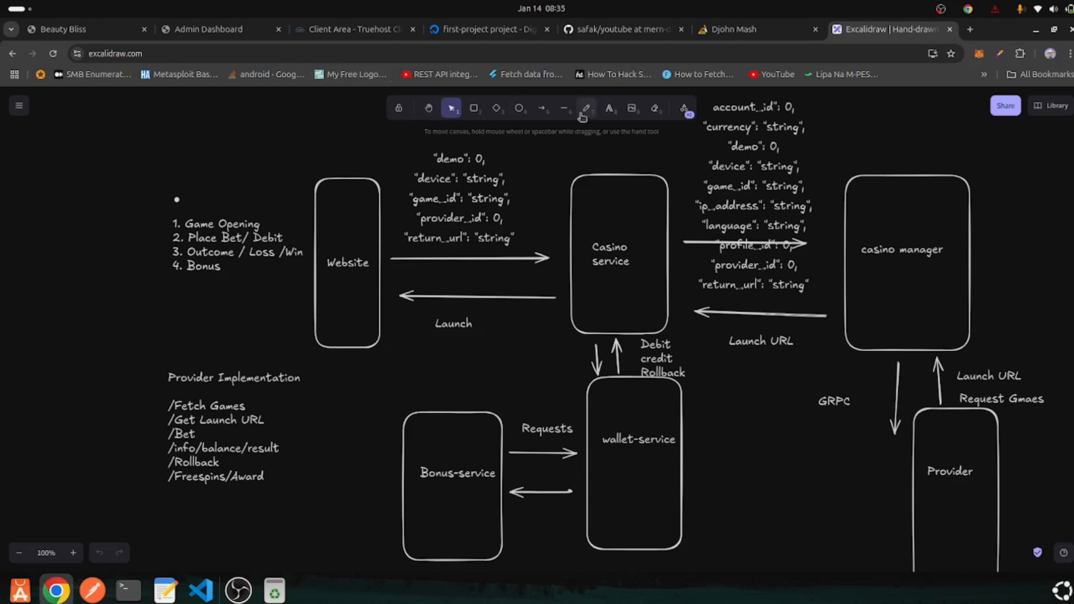
Erase the entire casino architecture diagram with the Eraser and reload the page
left_click(654, 108)
mouse_move(490, 232)
left_mouse_down()
mouse_move(515, 187)
mouse_move(493, 236)
mouse_move(492, 322)
mouse_move(704, 428)
mouse_move(682, 539)
mouse_move(649, 441)
mouse_move(417, 472)
mouse_move(418, 387)
mouse_move(205, 327)
mouse_move(162, 355)
mouse_move(180, 243)
mouse_move(269, 298)
mouse_move(291, 350)
mouse_move(417, 214)
mouse_move(487, 212)
mouse_move(377, 221)
mouse_move(452, 165)
mouse_move(441, 348)
mouse_move(454, 357)
mouse_move(706, 363)
mouse_move(745, 299)
mouse_move(533, 481)
mouse_move(641, 380)
mouse_move(675, 379)
mouse_move(560, 506)
mouse_move(520, 531)
mouse_move(907, 337)
mouse_move(896, 304)
mouse_move(932, 148)
mouse_move(921, 170)
mouse_move(690, 397)
mouse_move(742, 416)
mouse_move(986, 311)
mouse_move(1019, 371)
mouse_move(913, 475)
mouse_move(950, 366)
mouse_move(889, 341)
mouse_move(744, 71)
mouse_move(705, 80)
mouse_move(713, 129)
mouse_move(747, 147)
left_mouse_up()
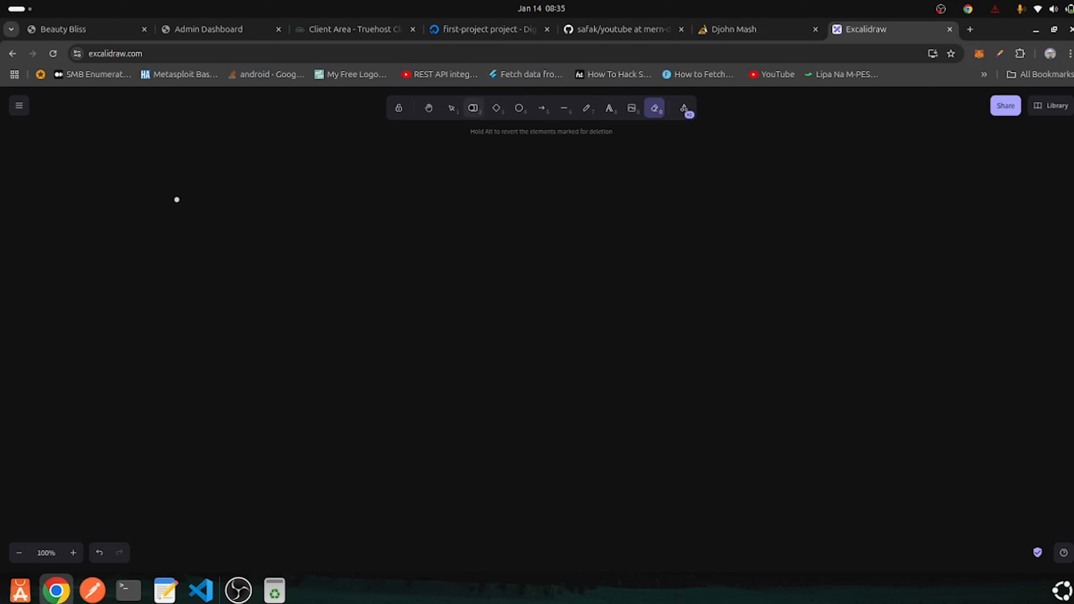
key("ctrl+r")
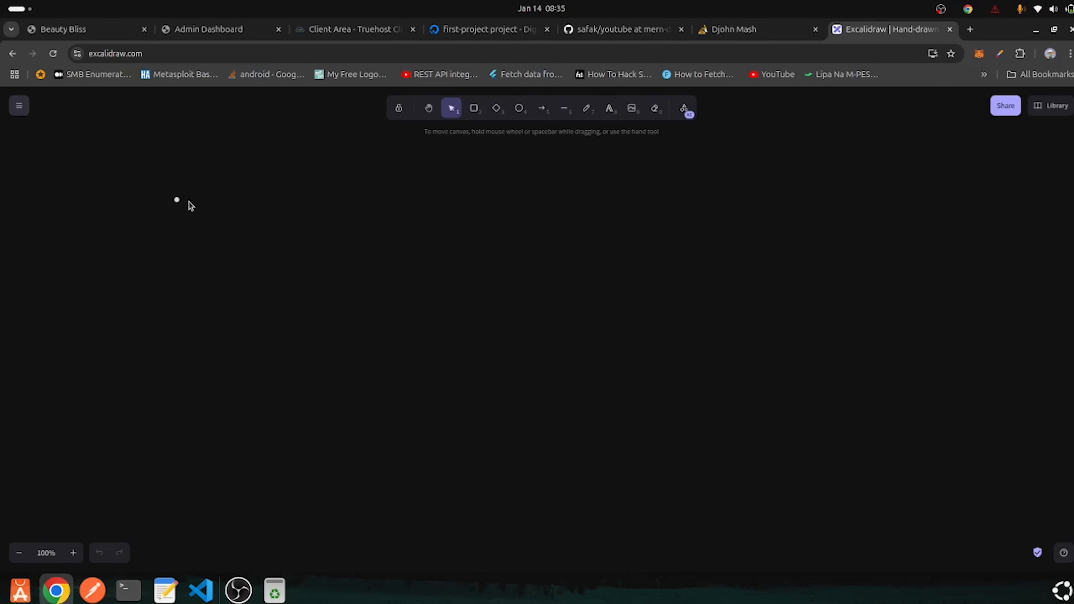
Draw a tall rounded rectangle and place a two-line 'Digitalocean server' label inside it
left_click(473, 109)
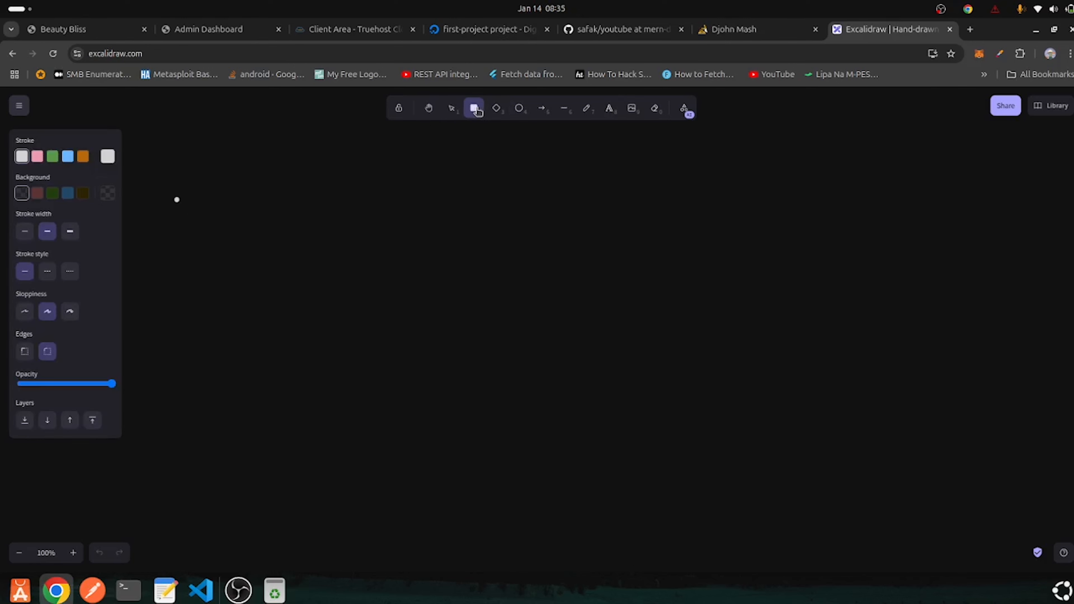
left_click_drag(292, 199, 474, 515)
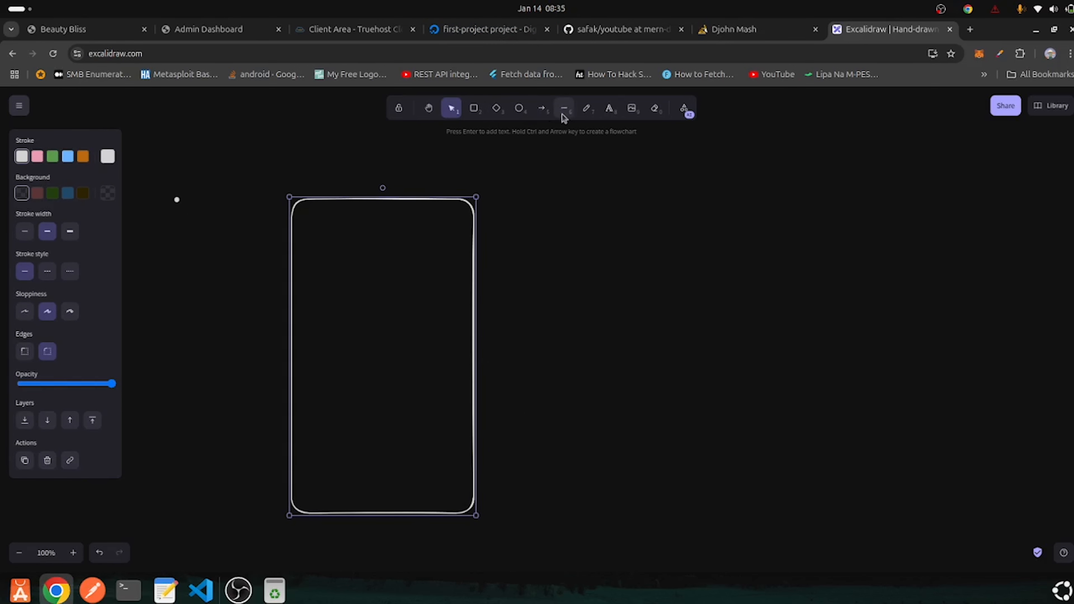
left_click(609, 108)
left_click(353, 296)
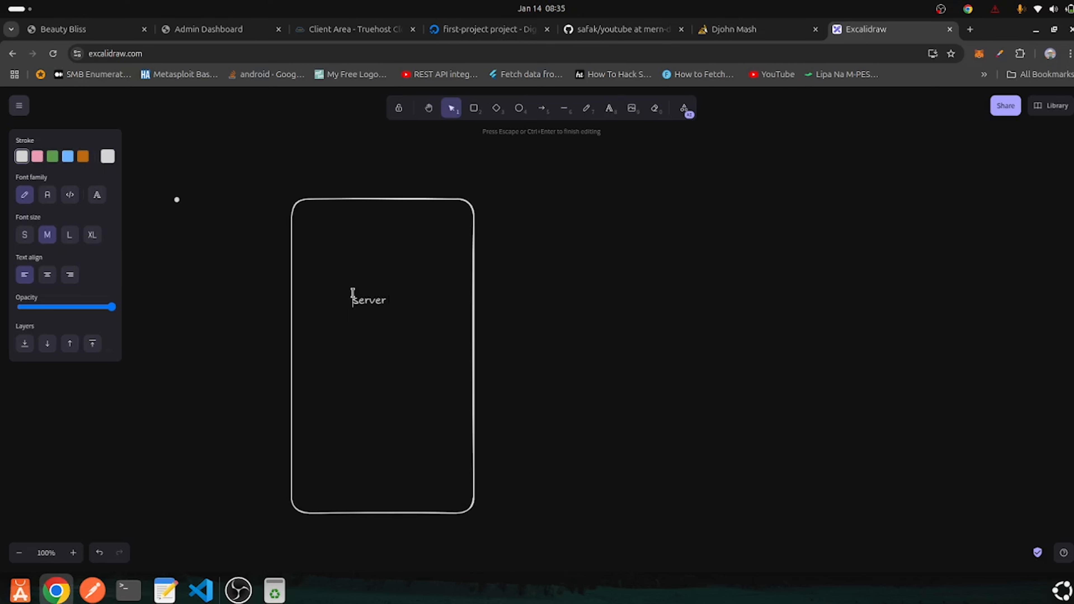
type("Digitalocean")
key("Return")
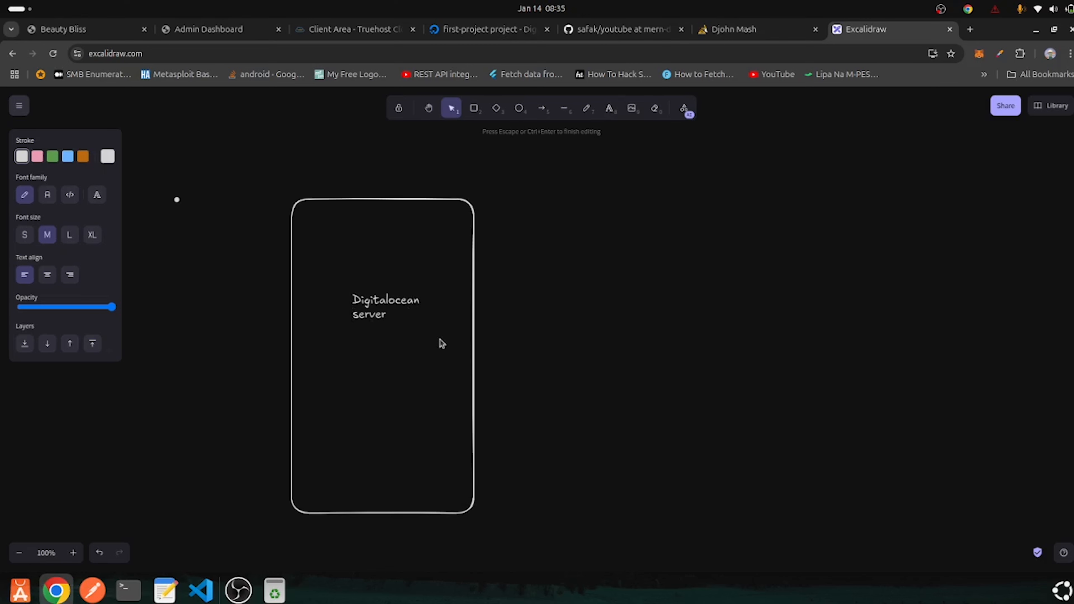
left_click(653, 336)
left_click(377, 306)
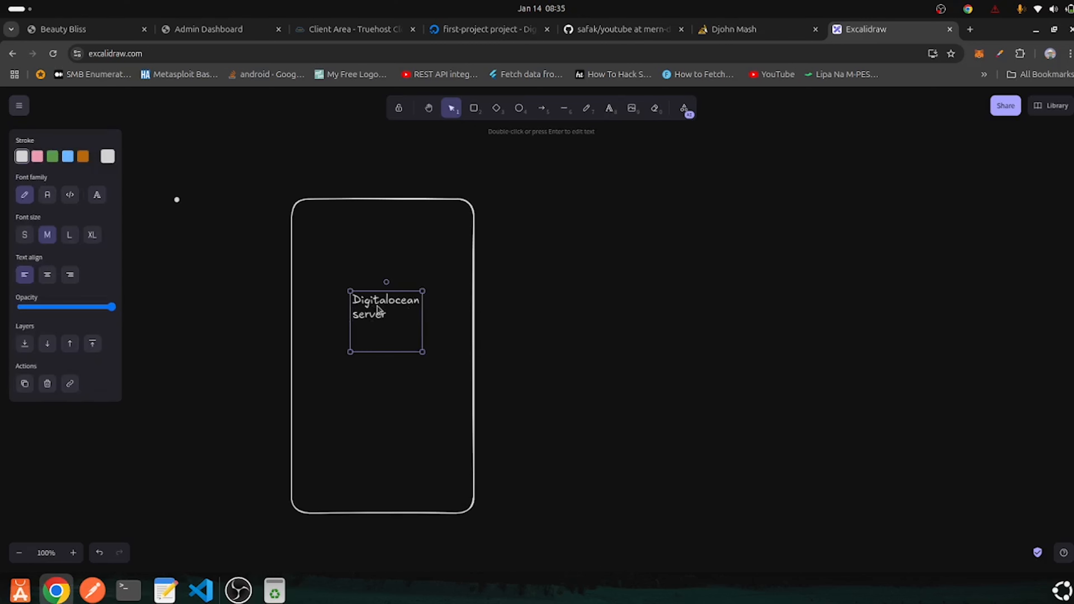
left_click_drag(377, 307, 366, 337)
Enlarge the Digitalocean server label and reposition it inside its box
left_click(573, 251)
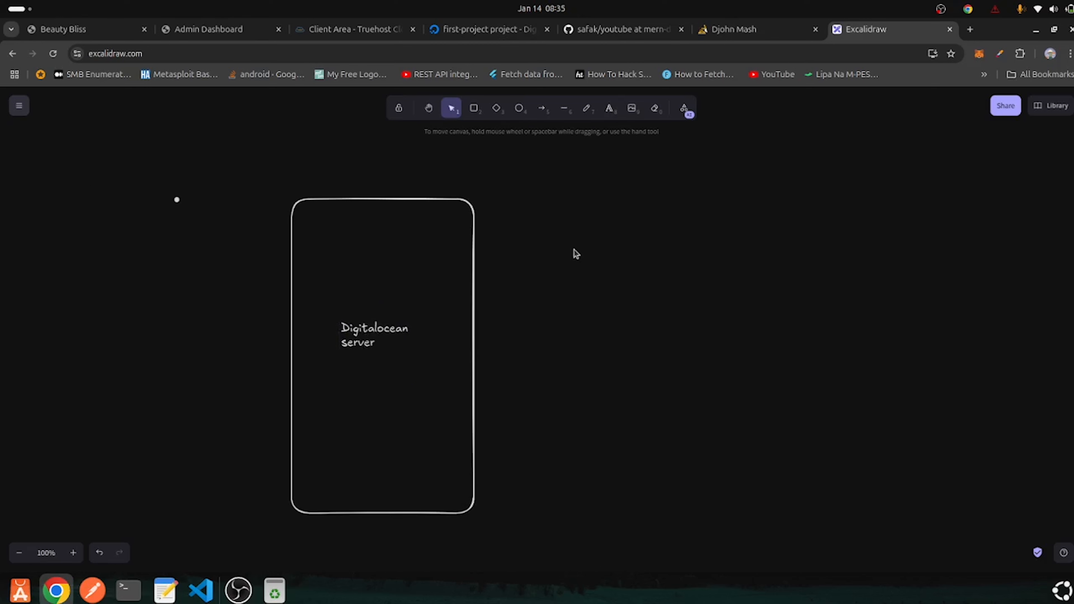
left_click(365, 336)
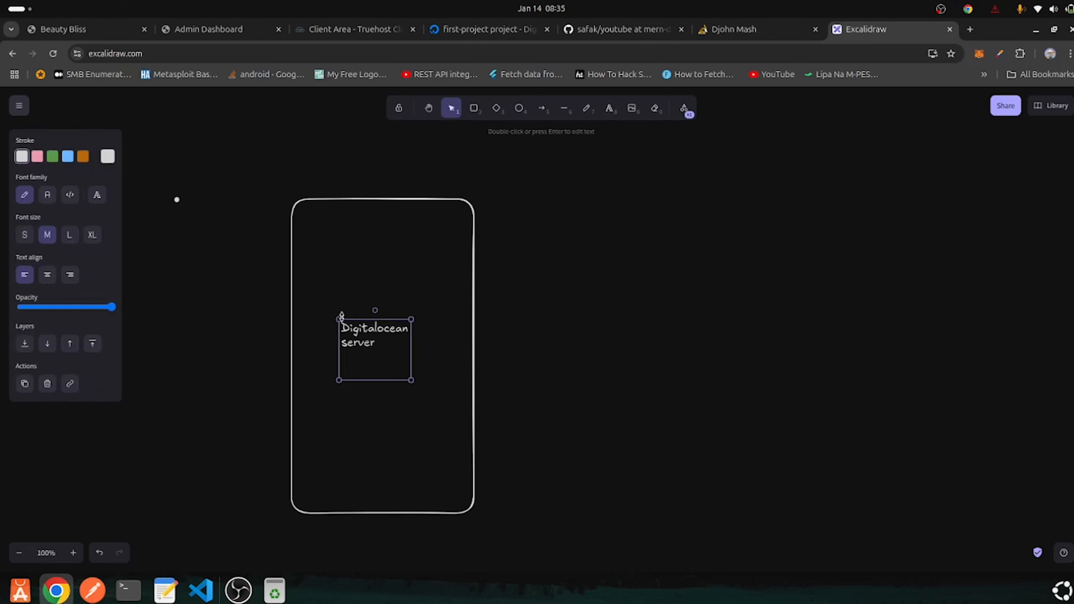
left_click_drag(338, 320, 271, 260)
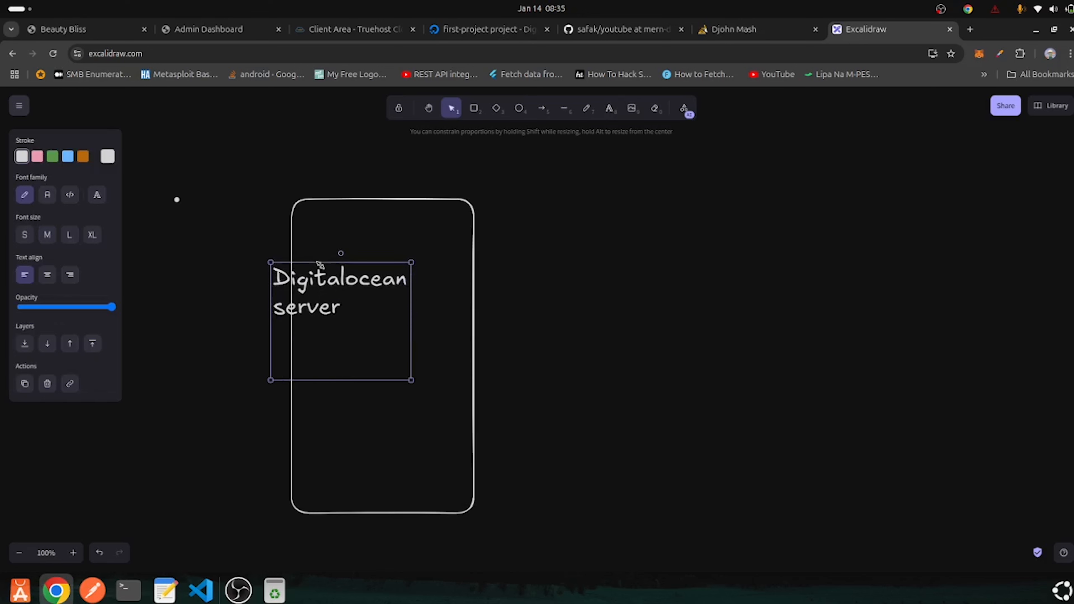
left_click(599, 307)
left_click(325, 303)
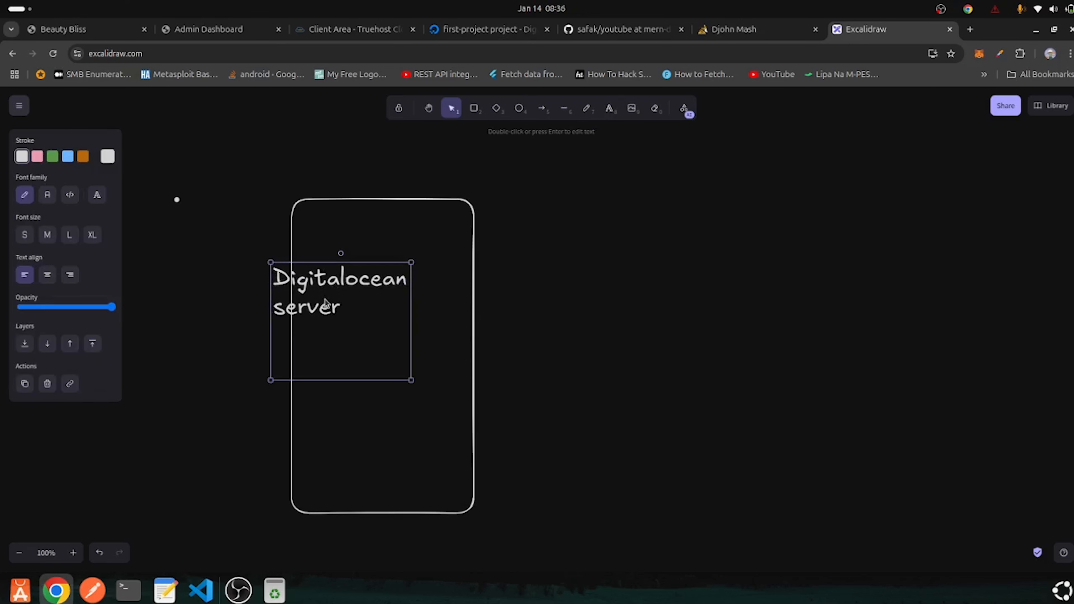
left_click_drag(325, 300, 368, 323)
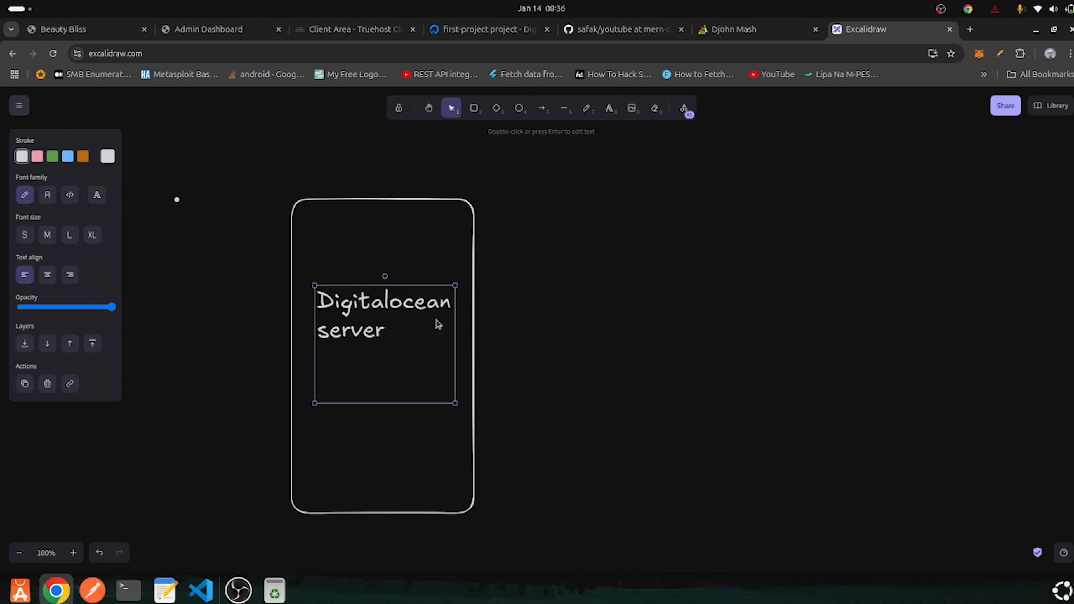
Draw a smaller rounded box to the right of the server box
left_click(546, 267)
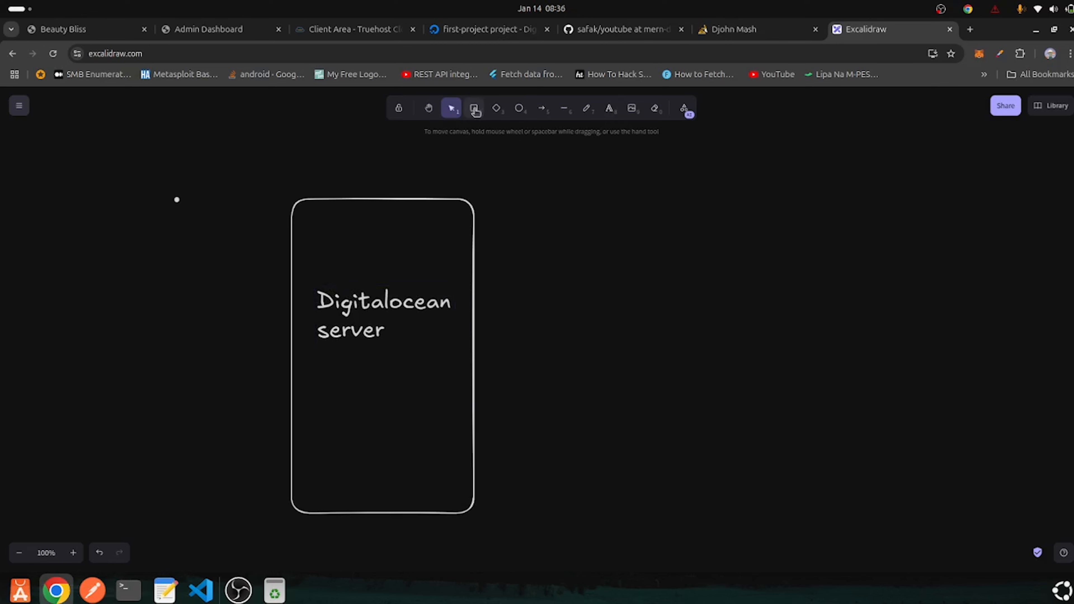
left_click(474, 109)
left_click_drag(756, 215, 906, 353)
Add the text 'Domain' inside the smaller right-hand box
left_click(591, 206)
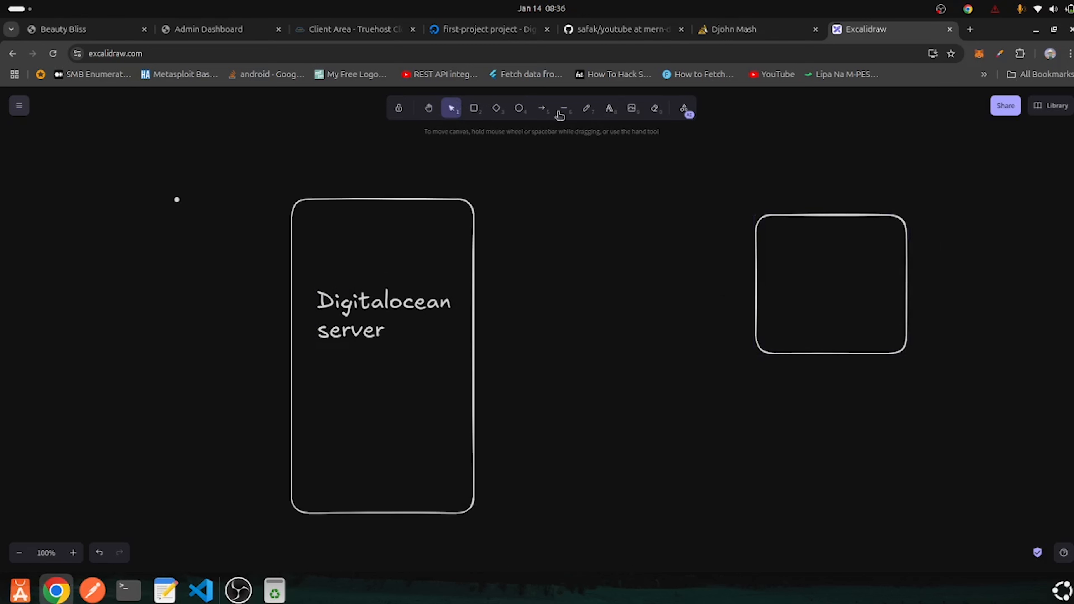
left_click(613, 112)
left_click(807, 276)
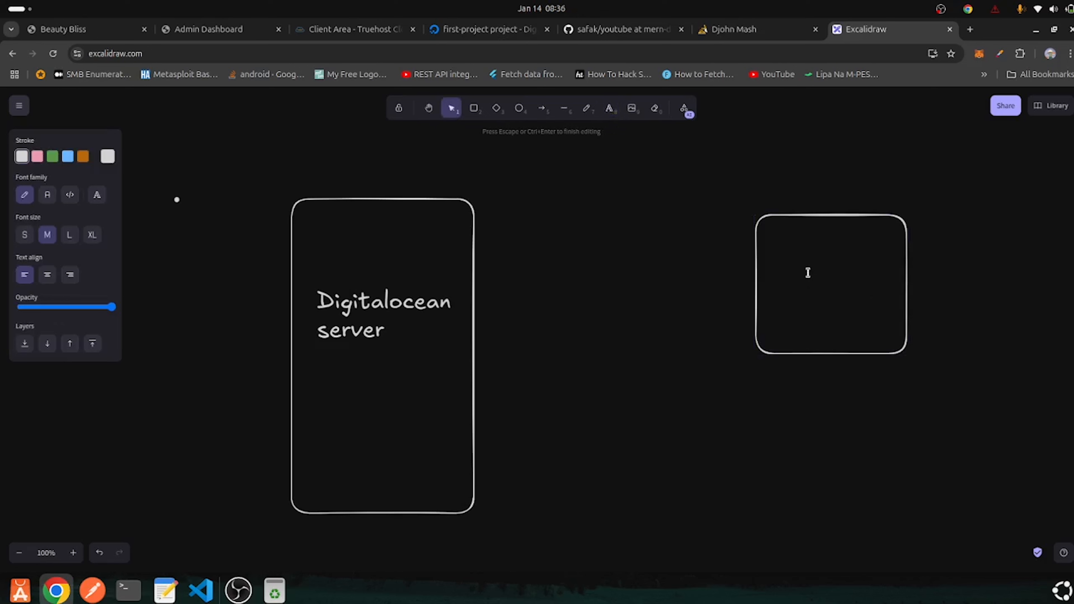
type("Domain")
left_click(675, 254)
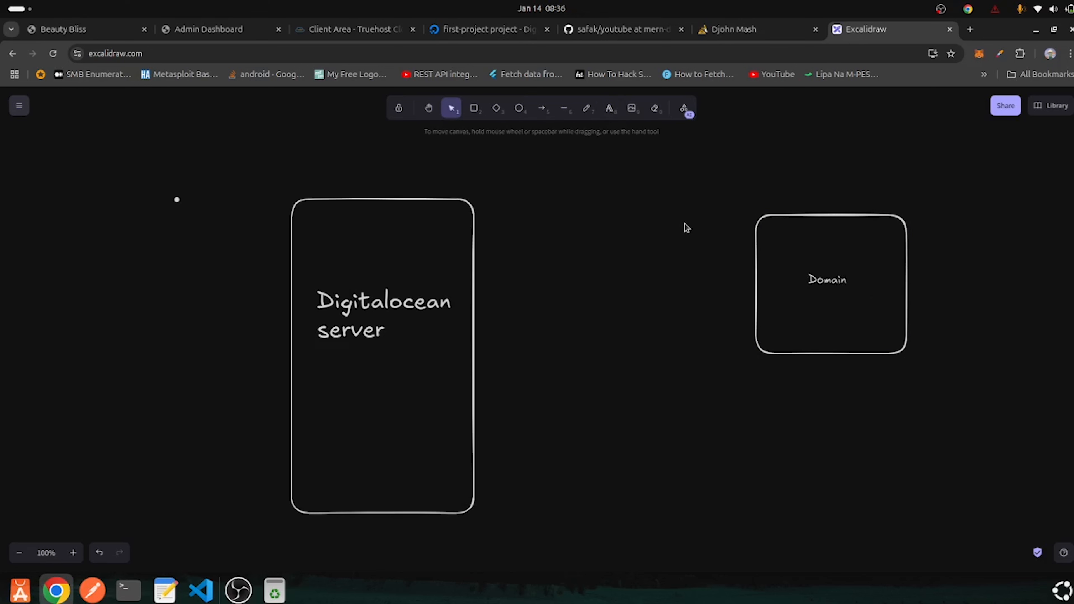
Draw an arrow from Domain to the Digitalocean server box and add 'Propagation' text above it
left_click(543, 109)
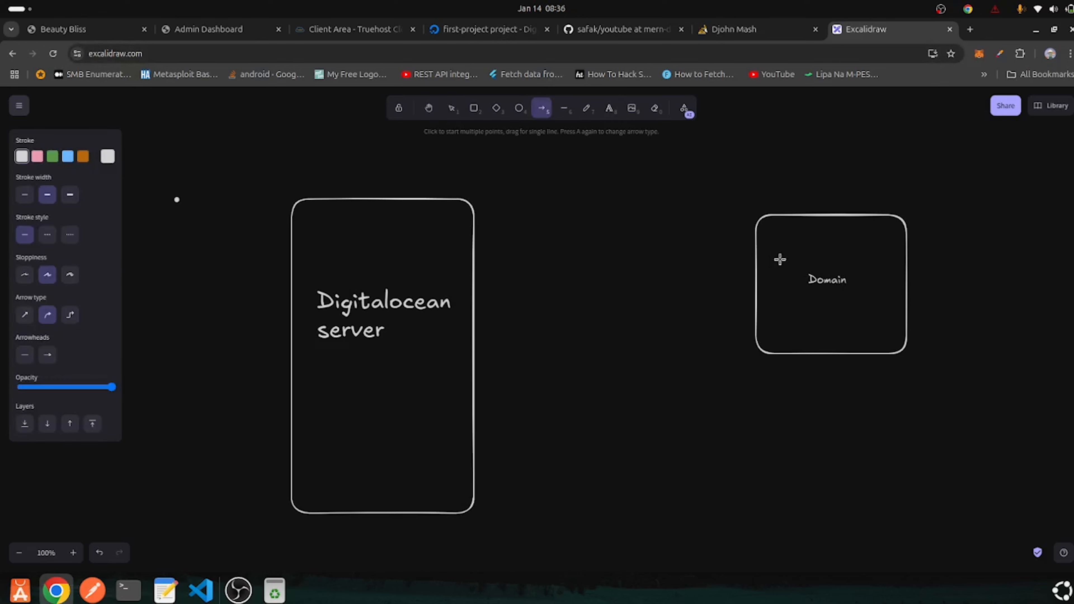
mouse_move(700, 276)
left_mouse_down()
mouse_move(542, 283)
mouse_move(491, 305)
left_mouse_up()
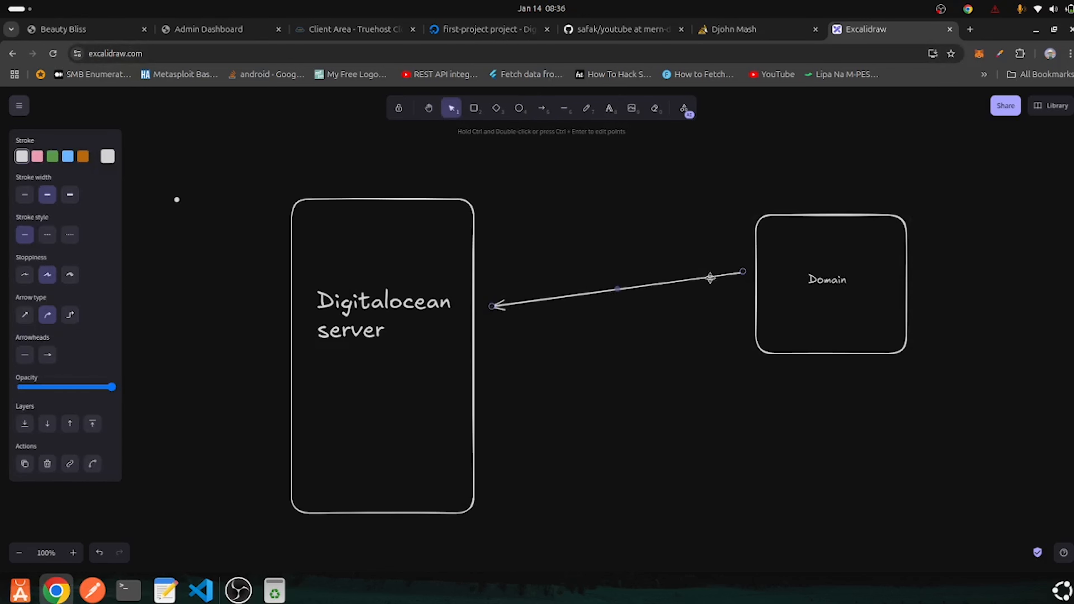
left_click(709, 254)
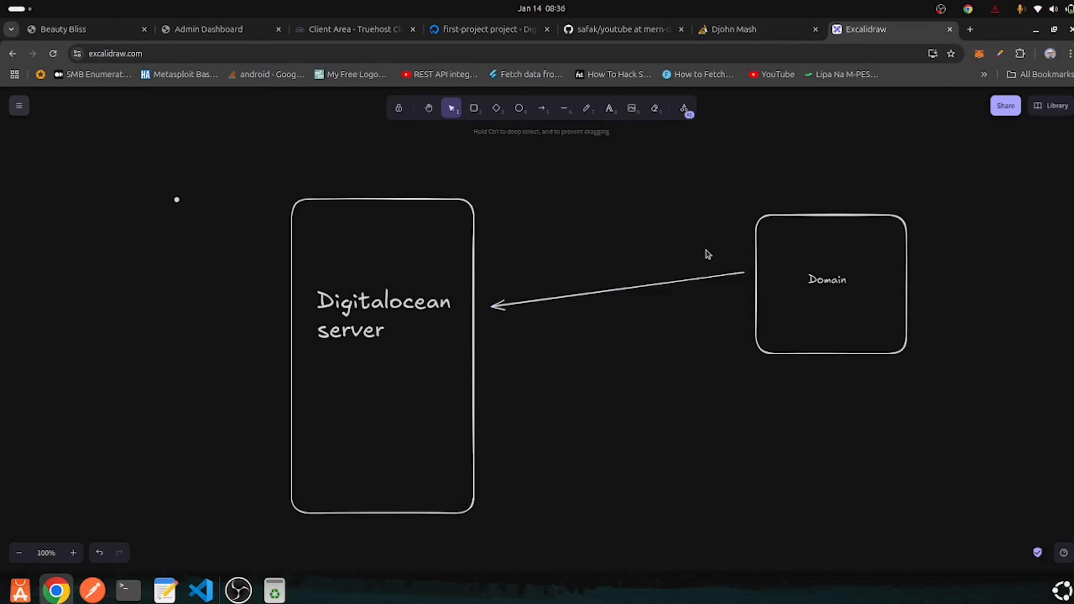
left_click(609, 108)
left_click(582, 250)
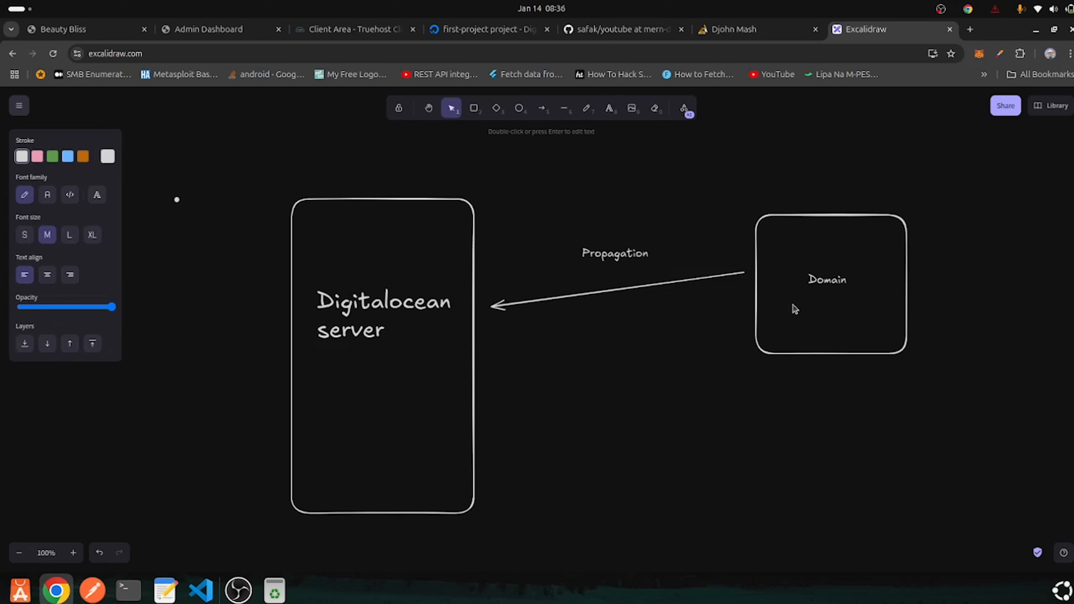
left_click(606, 360)
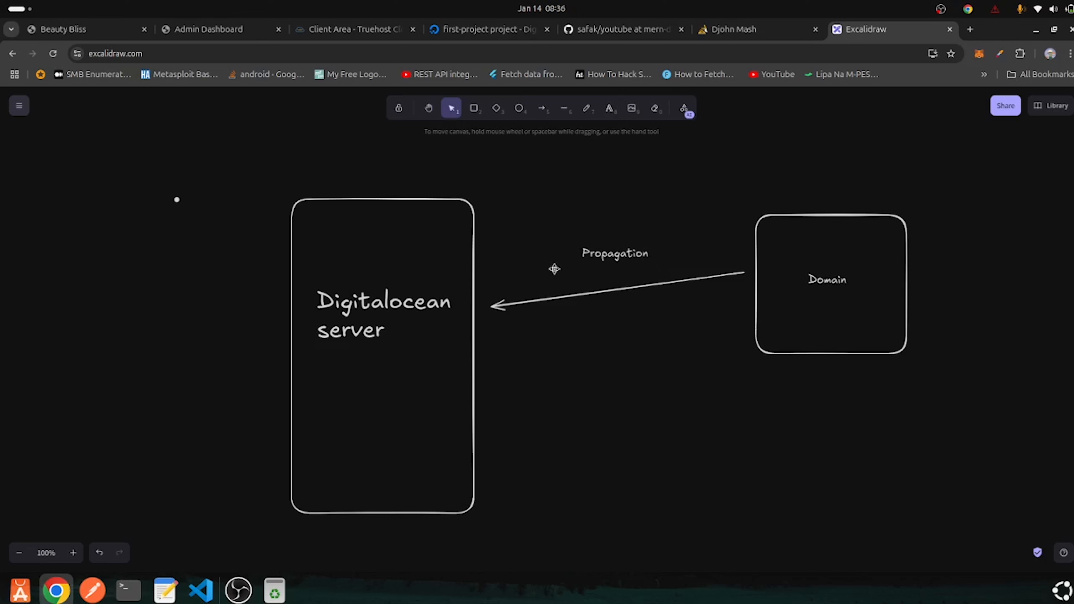
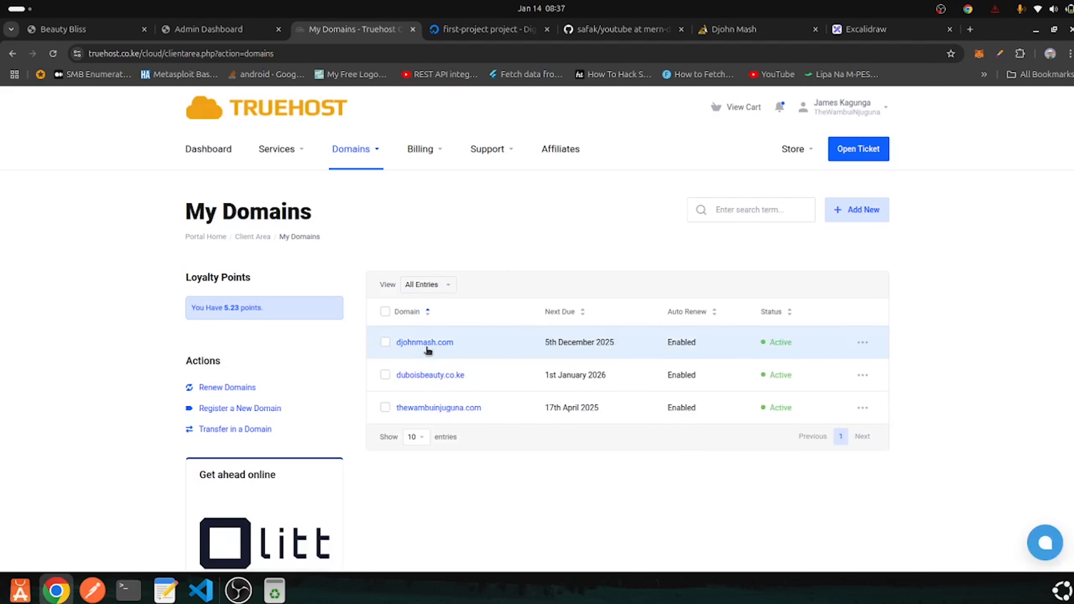
View the live djohnmash.com site, then open its Manage Domain page showing Active, due 5th December 2025
left_click(724, 29)
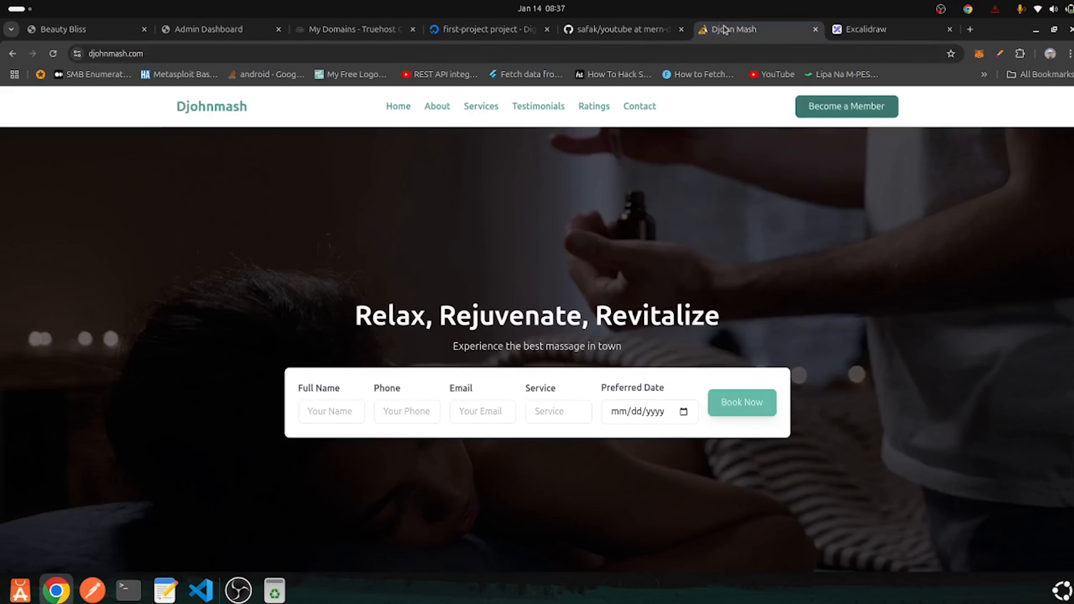
left_click(351, 29)
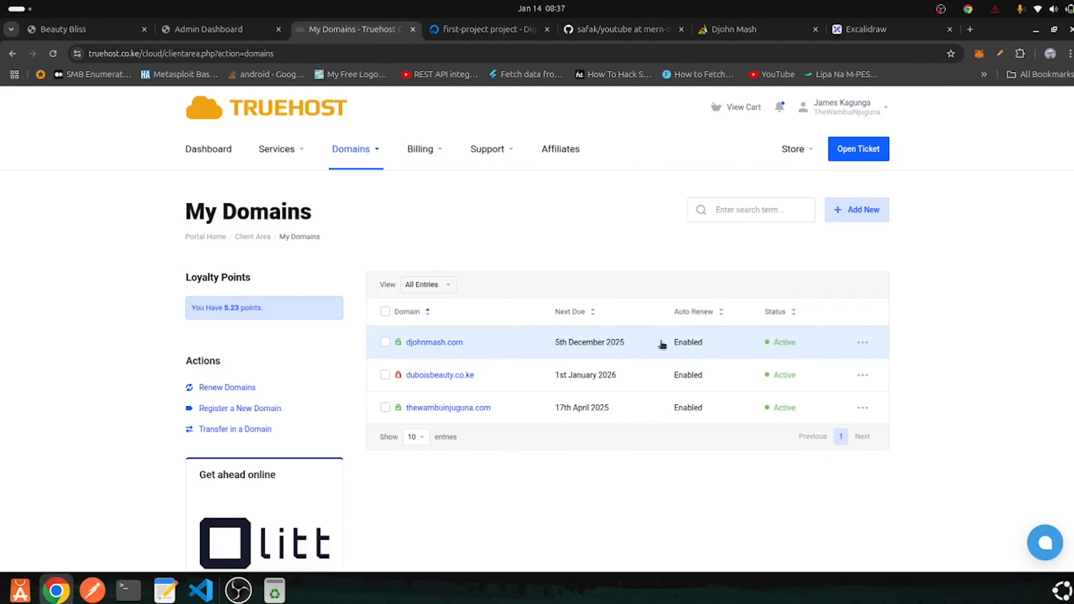
left_click(862, 342)
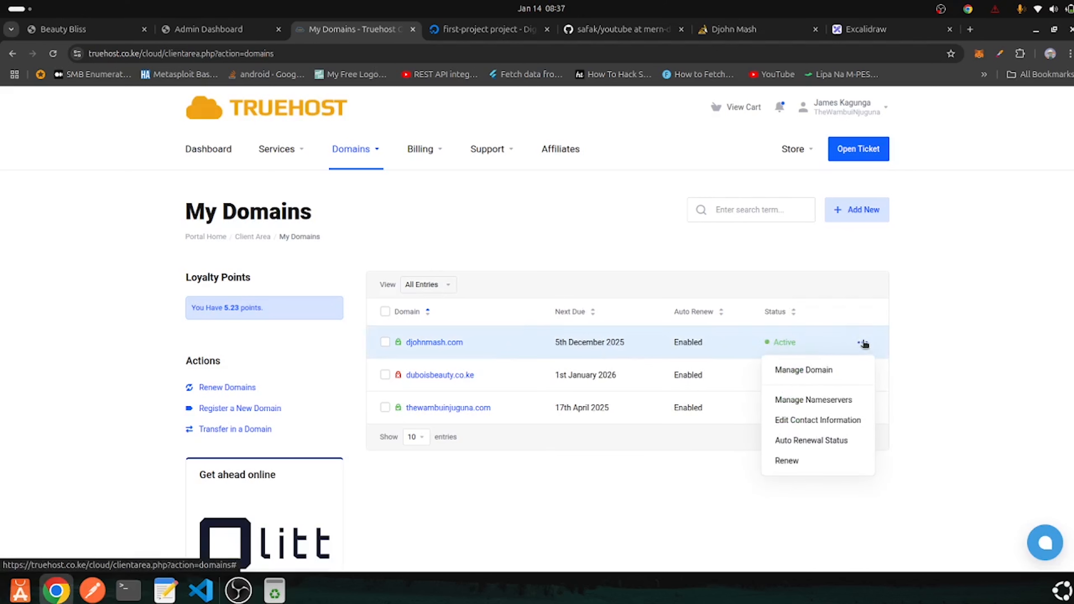
left_click(824, 372)
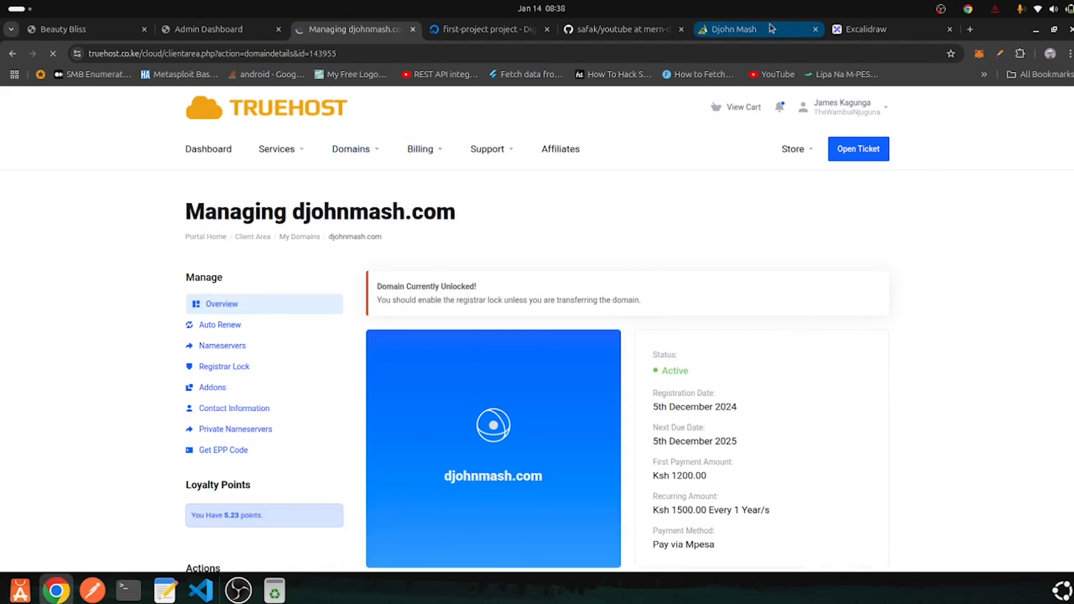
mouse_move(767, 29)
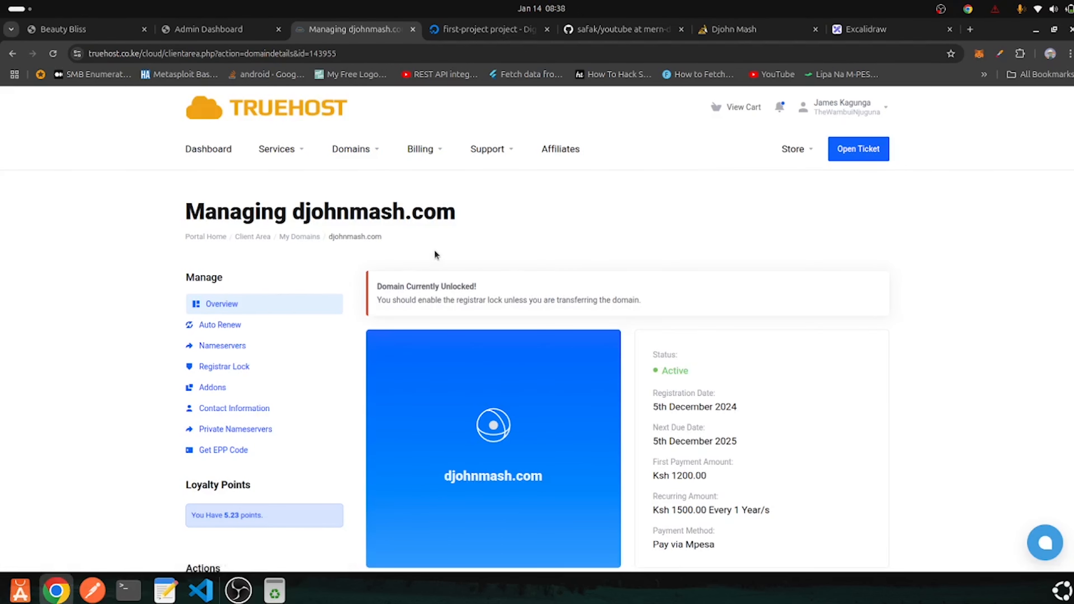
scroll(434, 250, "down", 3)
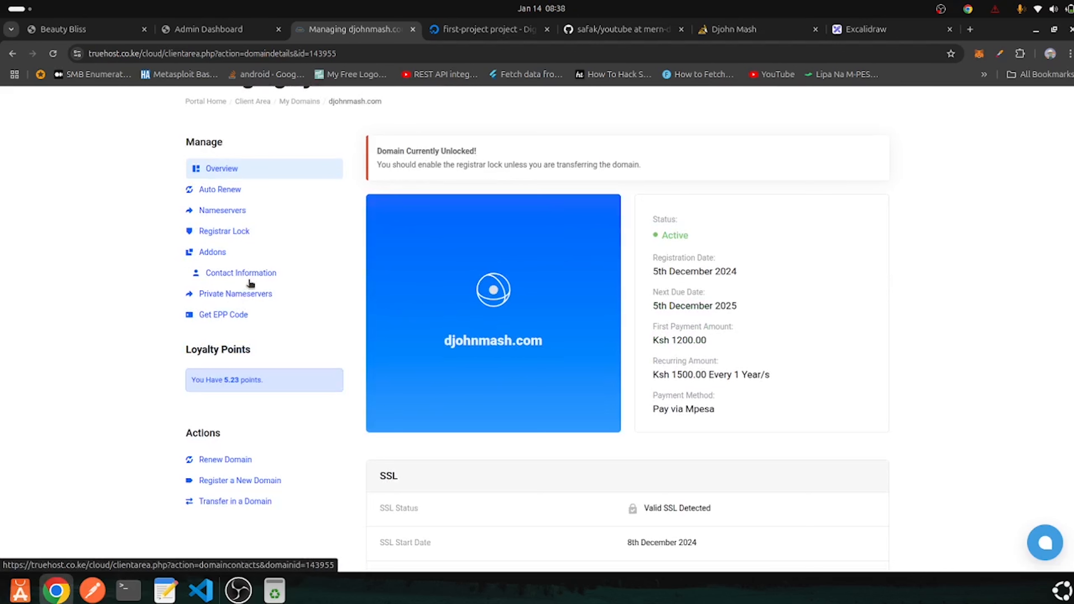
scroll(250, 258, "up", 2)
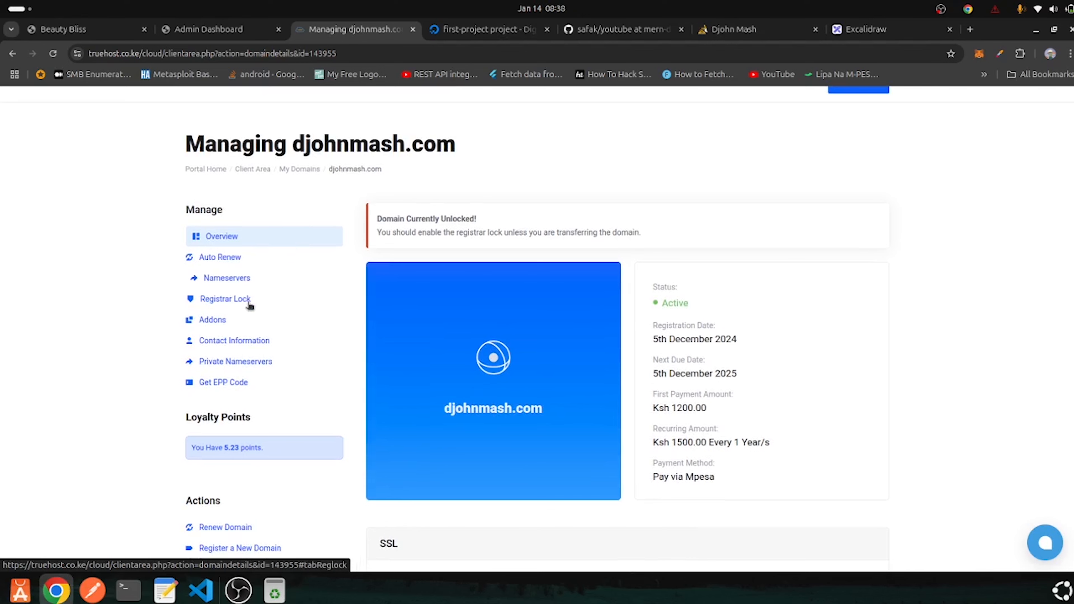
Confirm djohnmash.com uses ns1–ns3.digitalocean.com, then go to DigitalOcean's first-project page
left_click(236, 278)
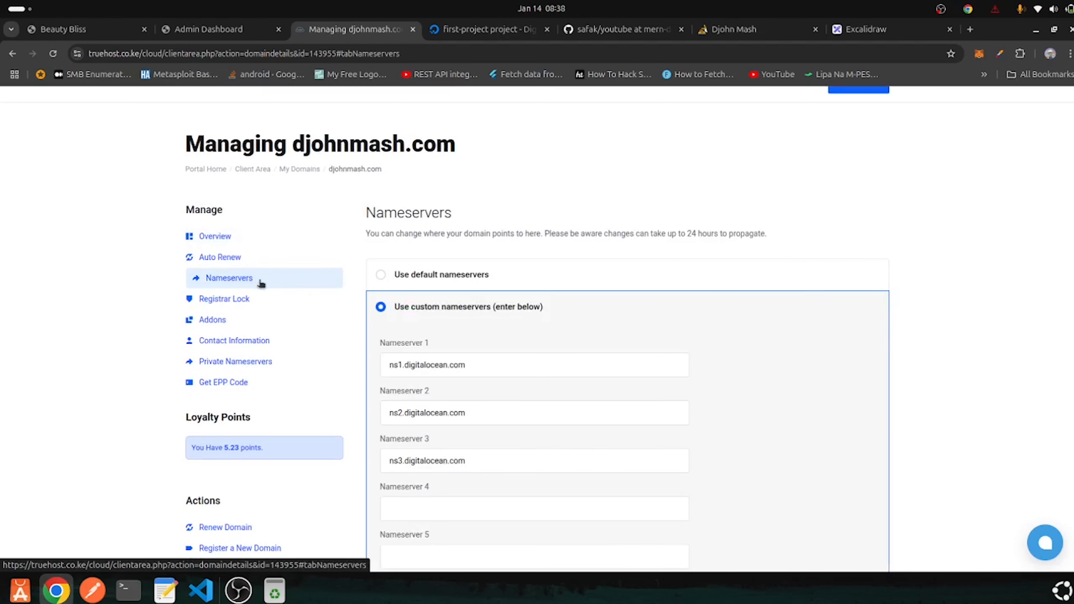
scroll(626, 308, "down", 3)
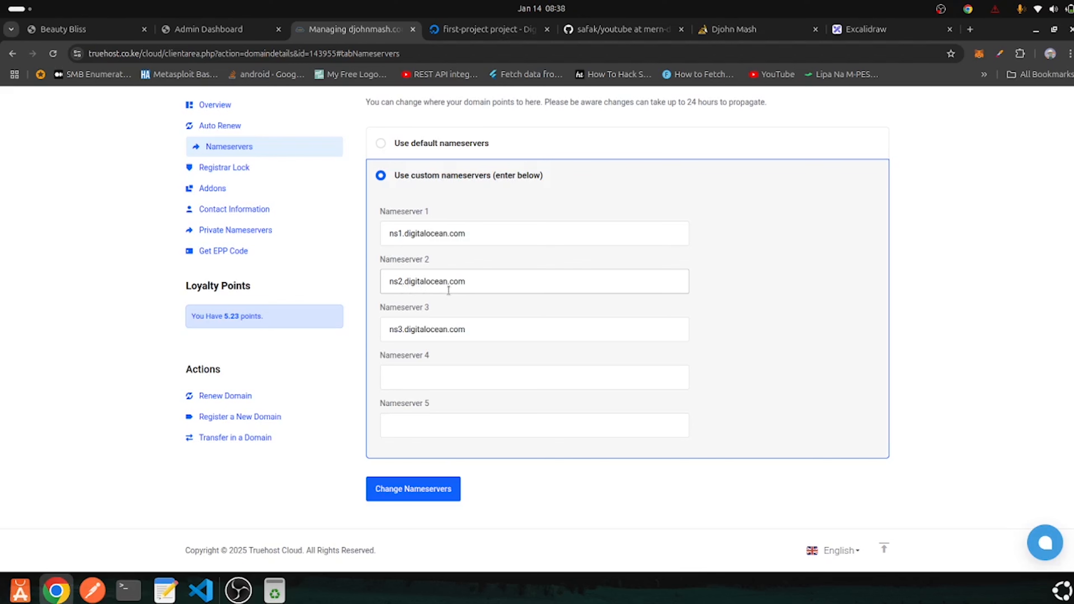
scroll(451, 301, "up", 3)
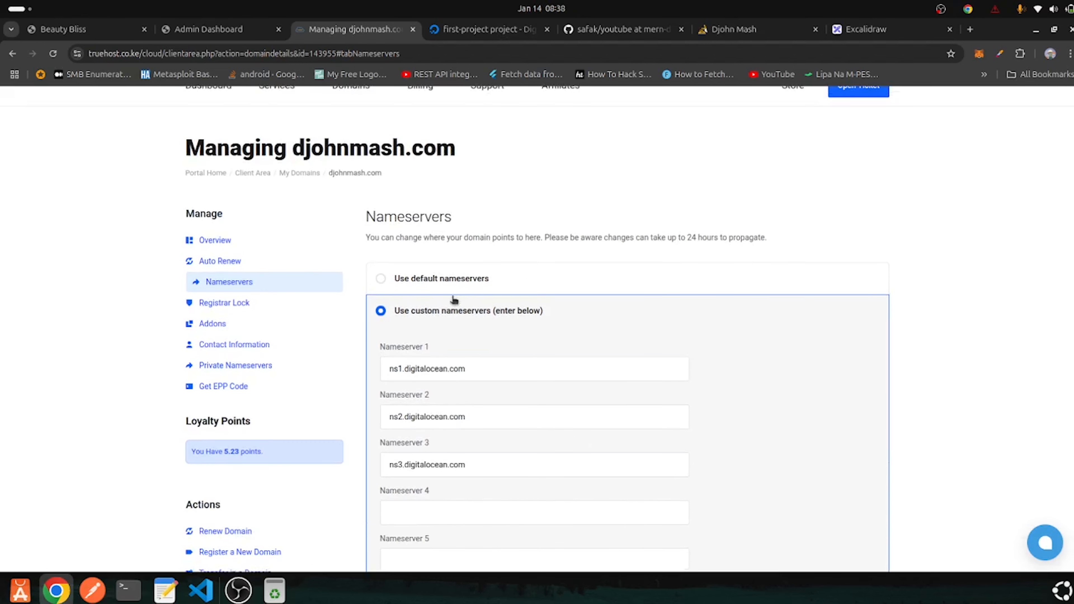
scroll(454, 300, "down", 3)
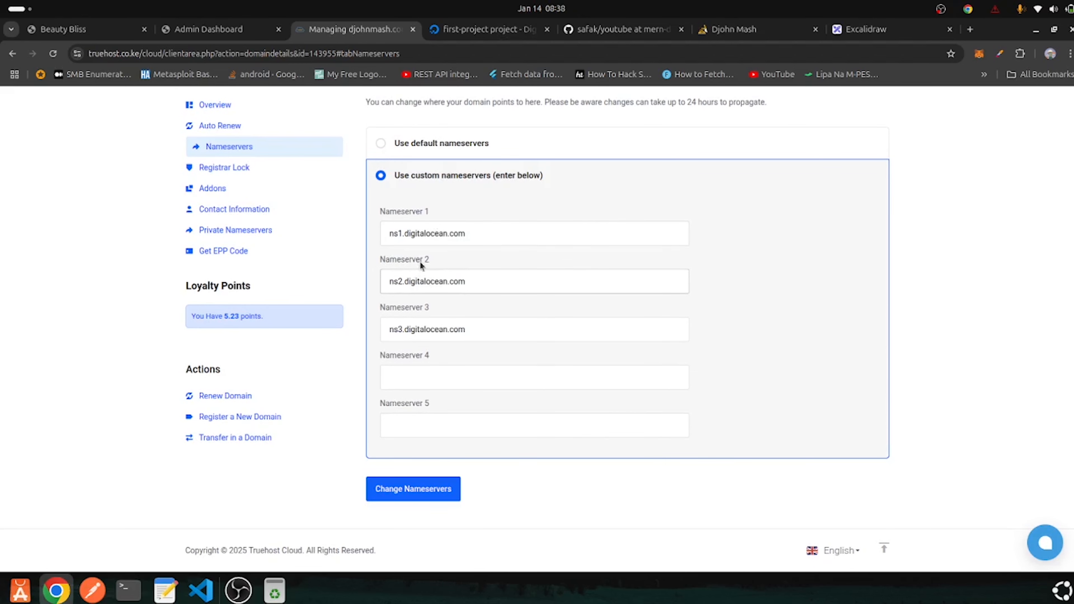
scroll(431, 195, "up", 4)
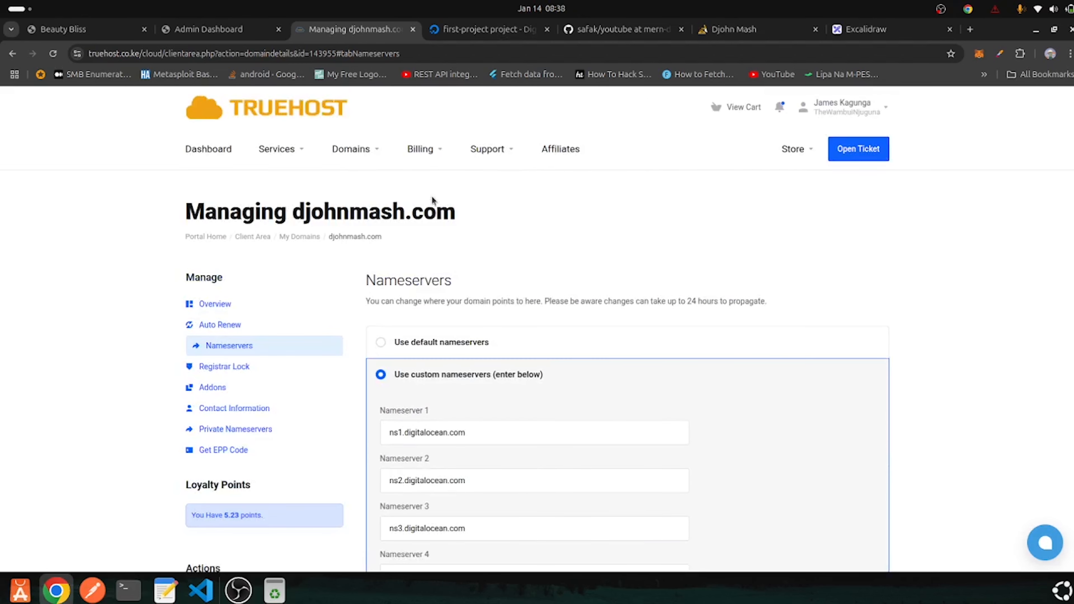
left_click(481, 27)
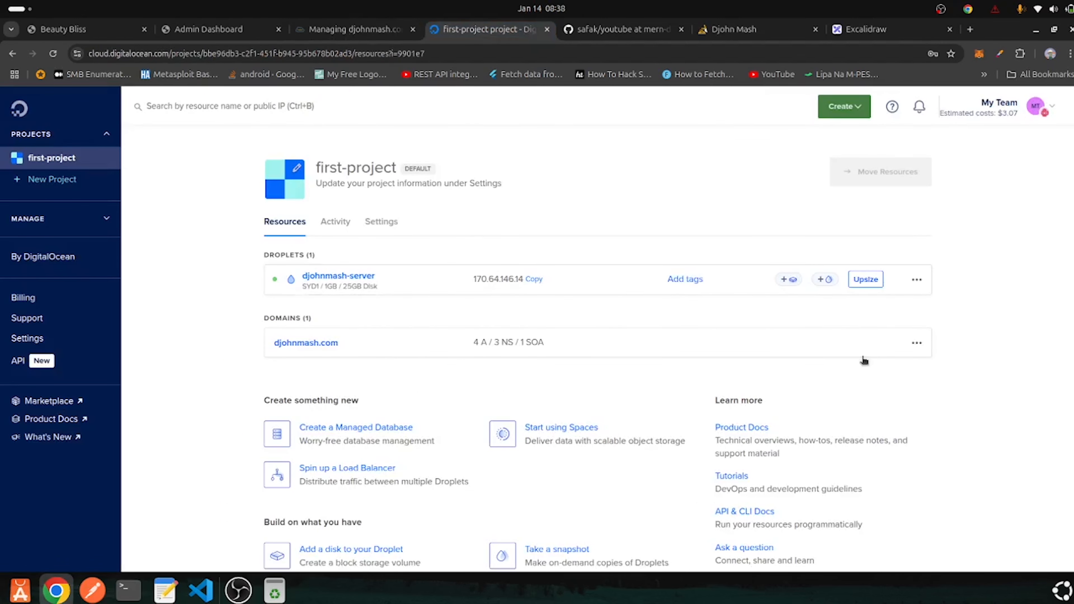
Inspect djohnmash.com's DNS A records pointing to 170.64.146.14, then return to Truehost's nameserver settings
left_click(325, 349)
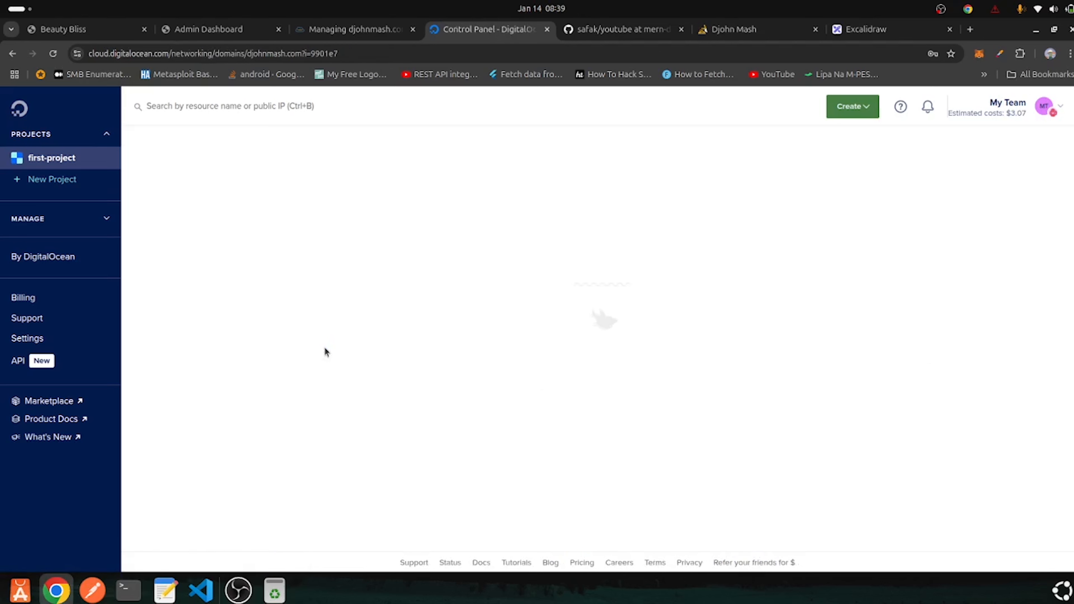
scroll(526, 319, "down", 5)
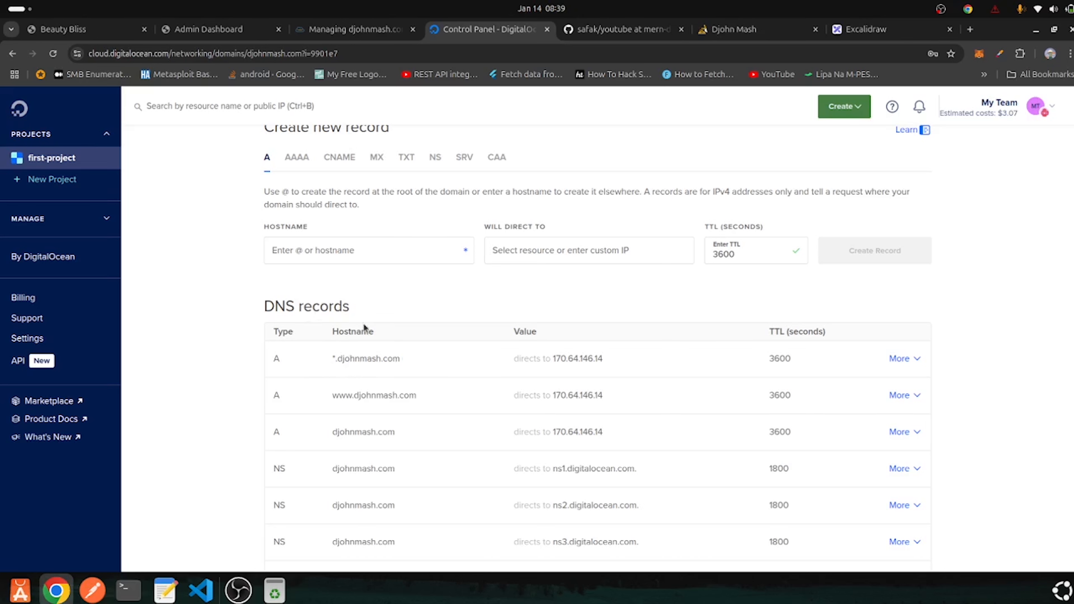
scroll(477, 319, "down", 5)
scroll(478, 323, "down", 1)
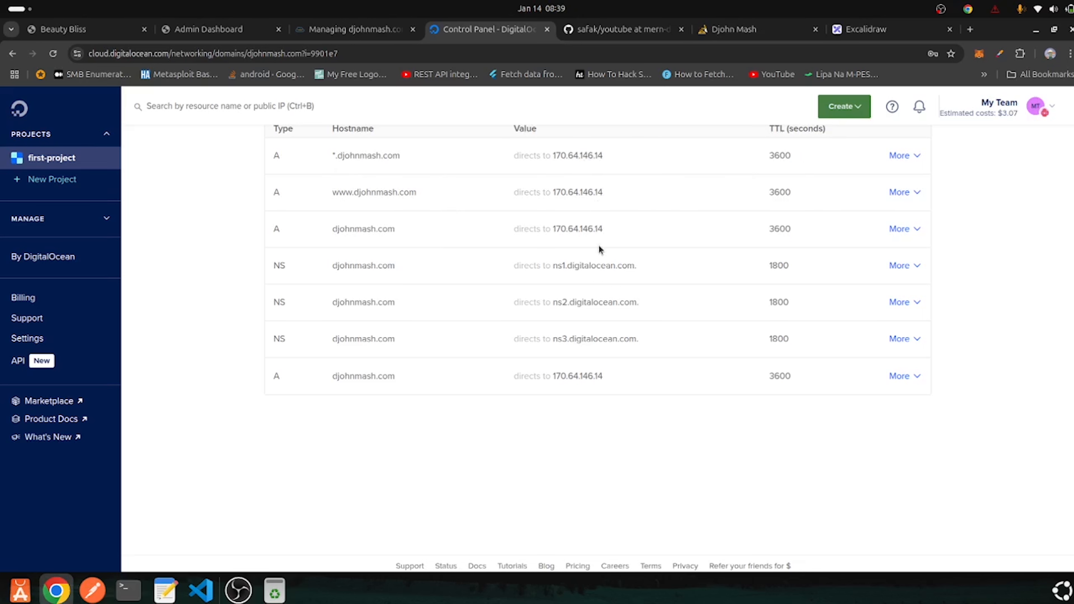
scroll(600, 255, "up", 8)
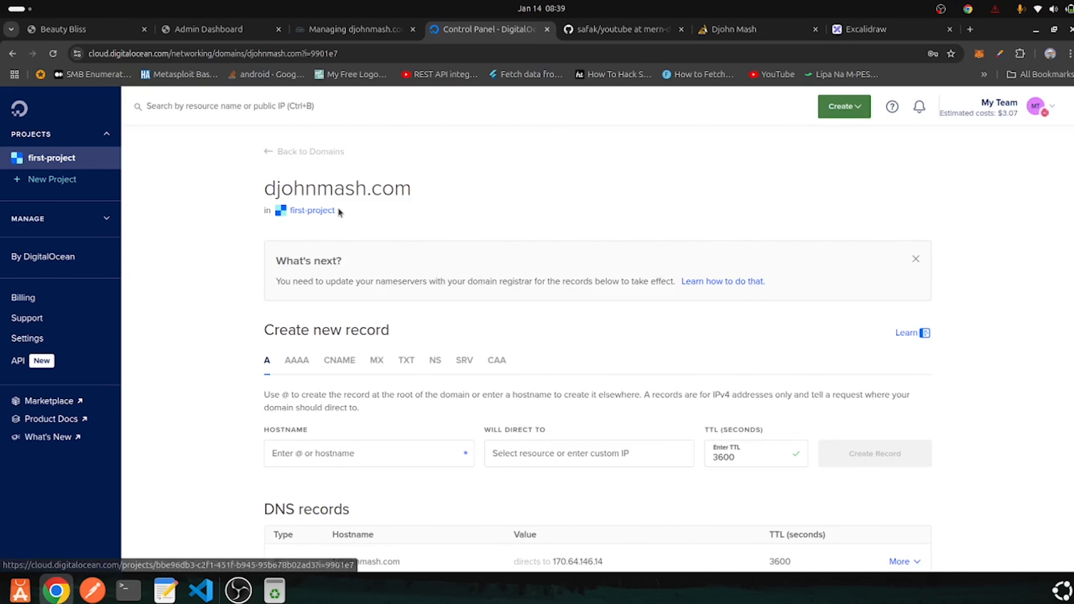
left_click(11, 55)
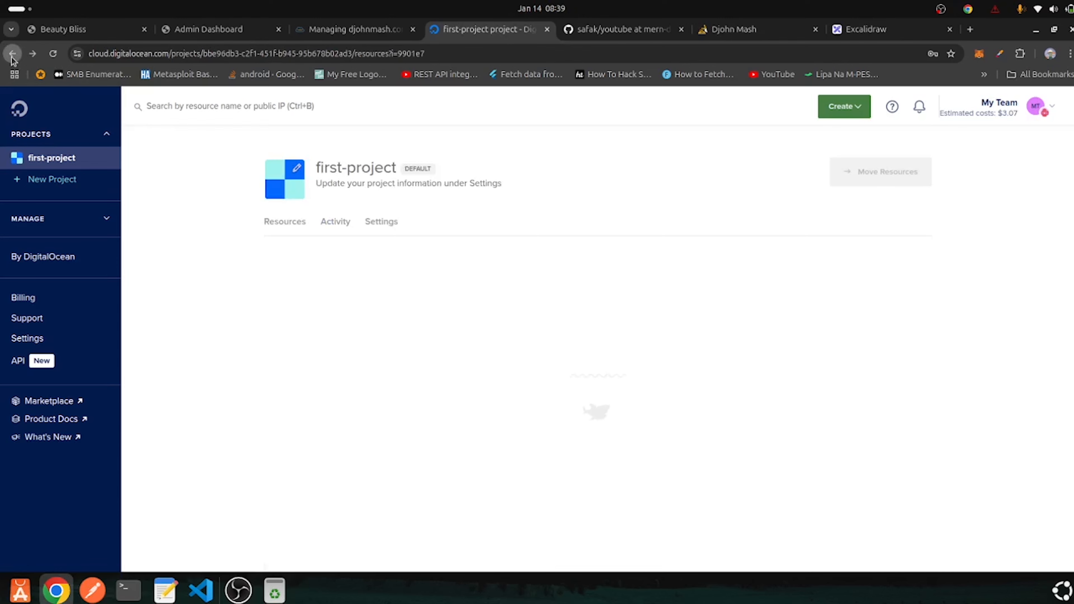
left_click(302, 31)
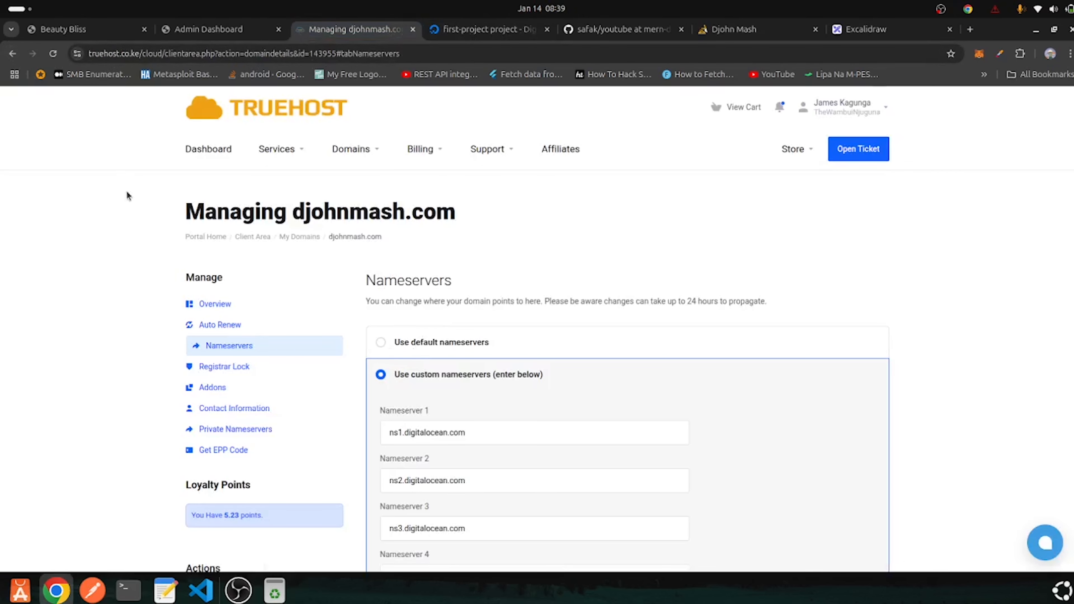
Open Manage Domain for duboisbeauty.co.ke from My Domains, closing the stray blank tab
left_click(357, 152)
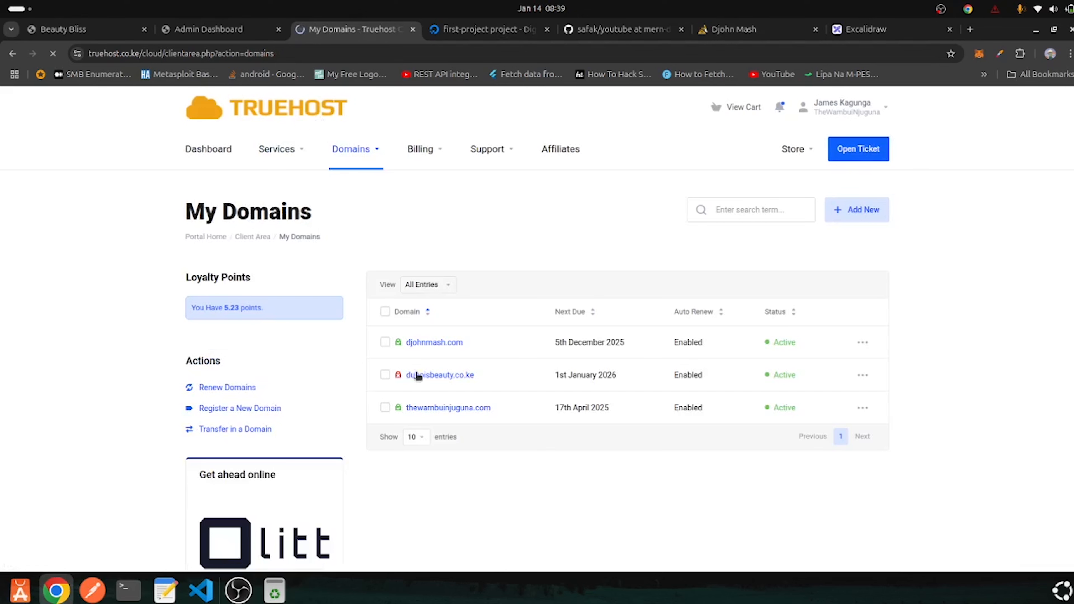
left_click(456, 376)
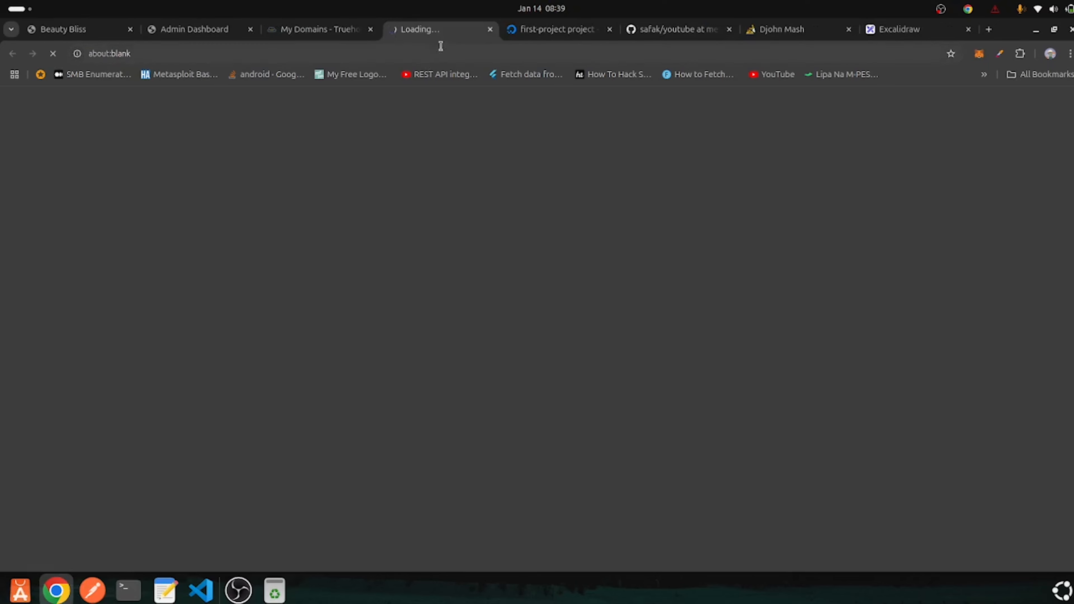
left_click(489, 30)
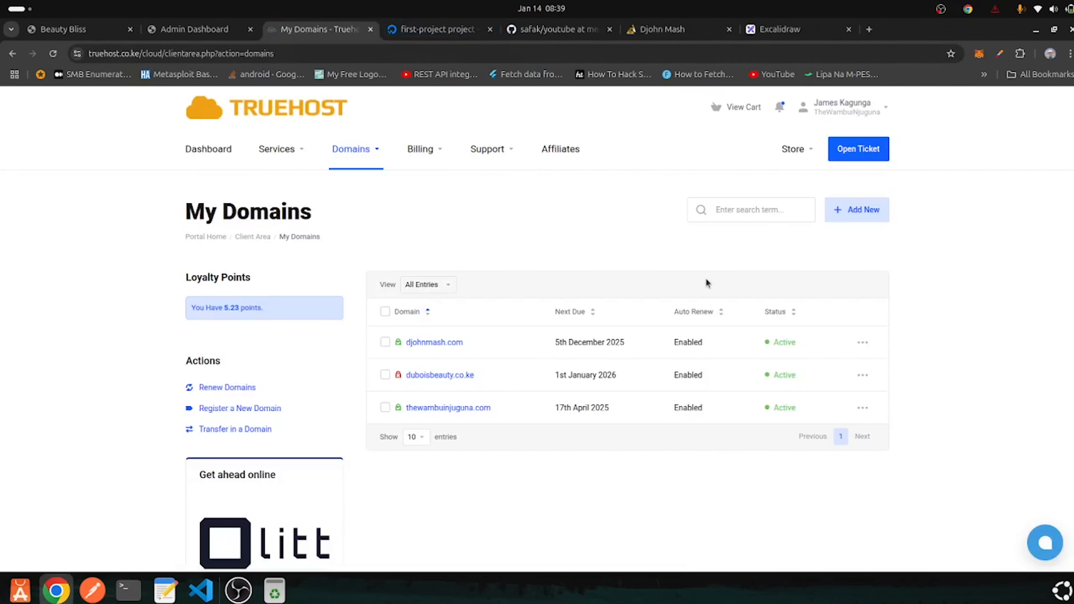
left_click(865, 381)
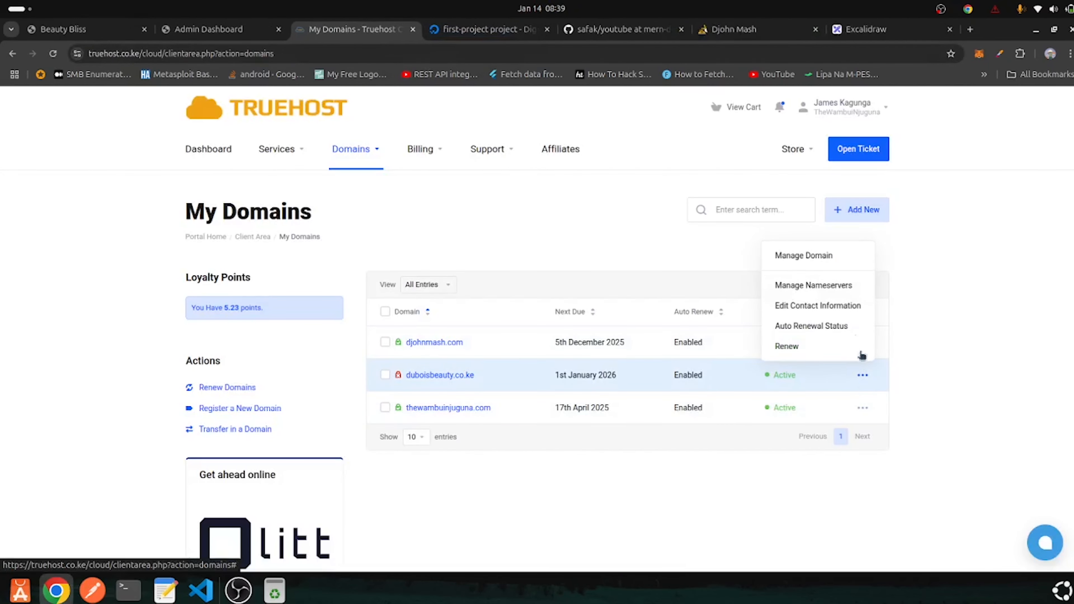
left_click(801, 256)
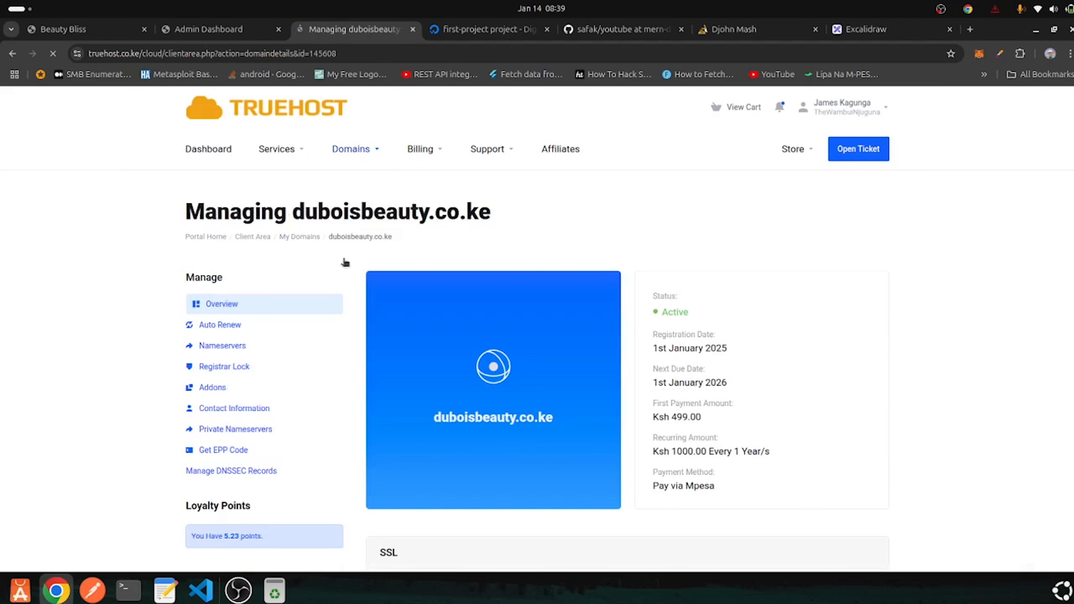
Keep duboisbeauty.co.ke on default nameservers and return to the Excalidraw propagation sketch
left_click(230, 346)
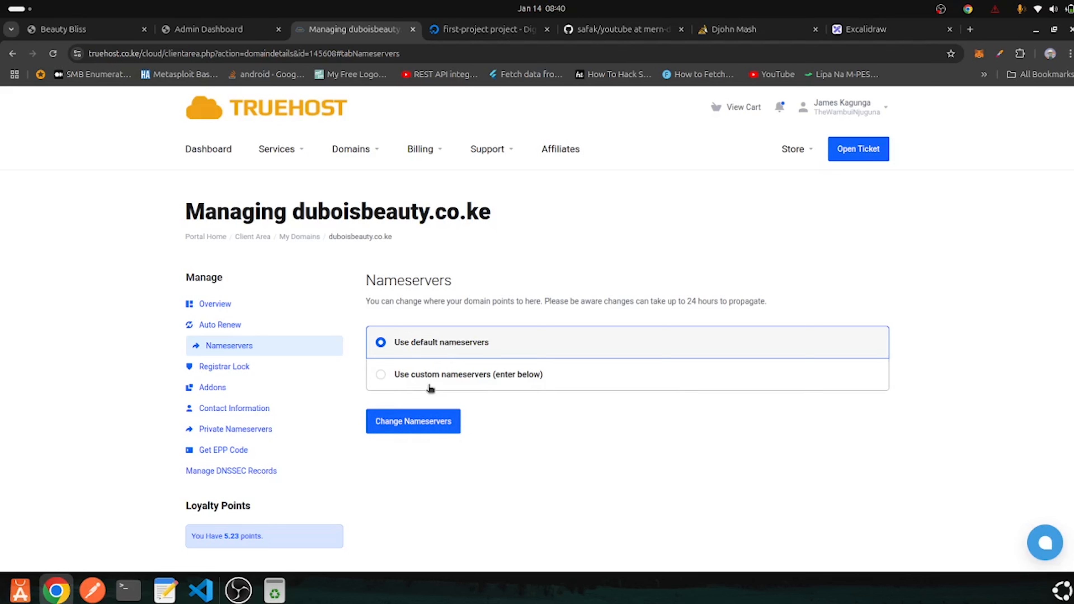
left_click(414, 425)
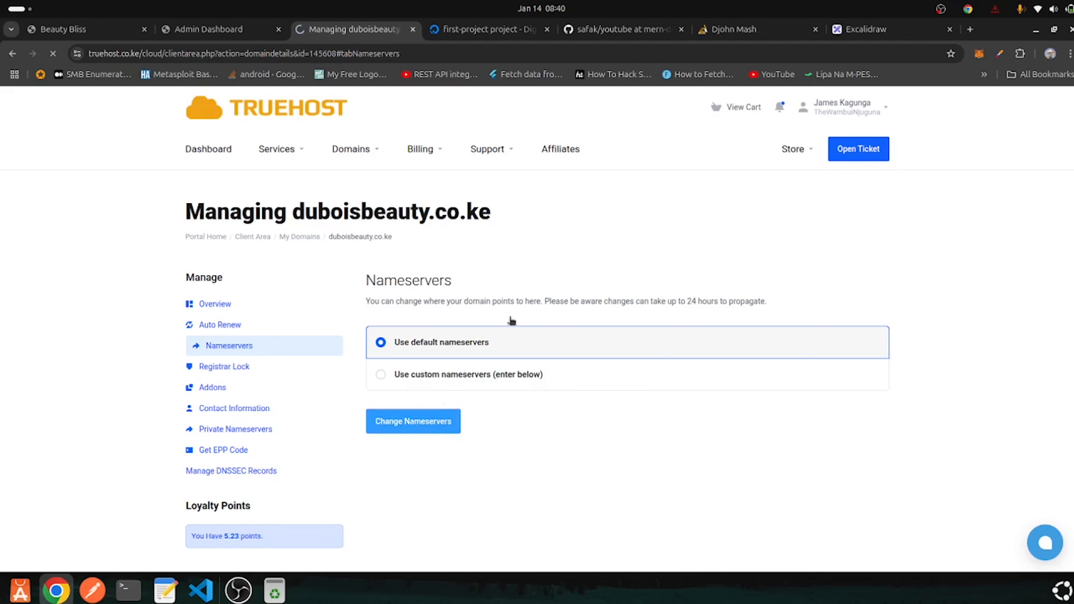
left_click(862, 29)
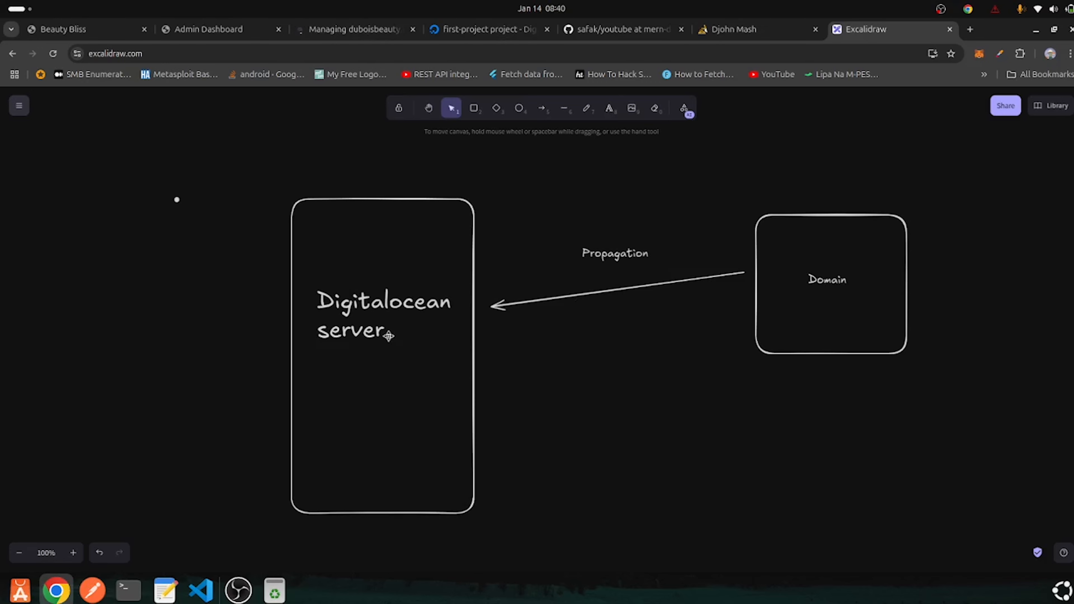
Show first-project resources: the djohnmash-server droplet at 170.64.146.14 and the djohnmash.com domain
left_click(475, 33)
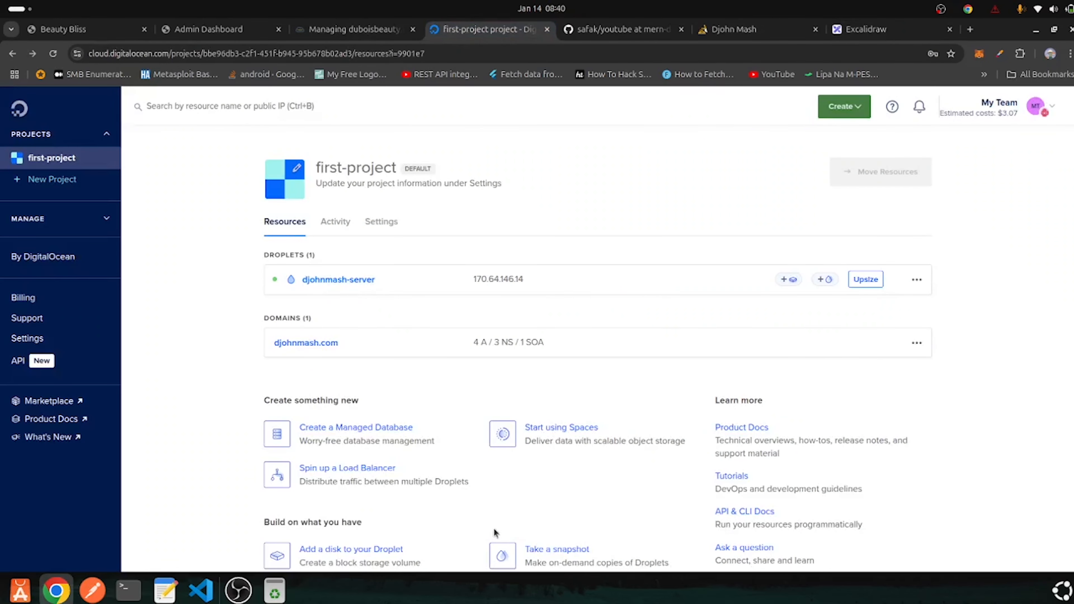
scroll(456, 448, "down", 5)
scroll(456, 448, "up", 5)
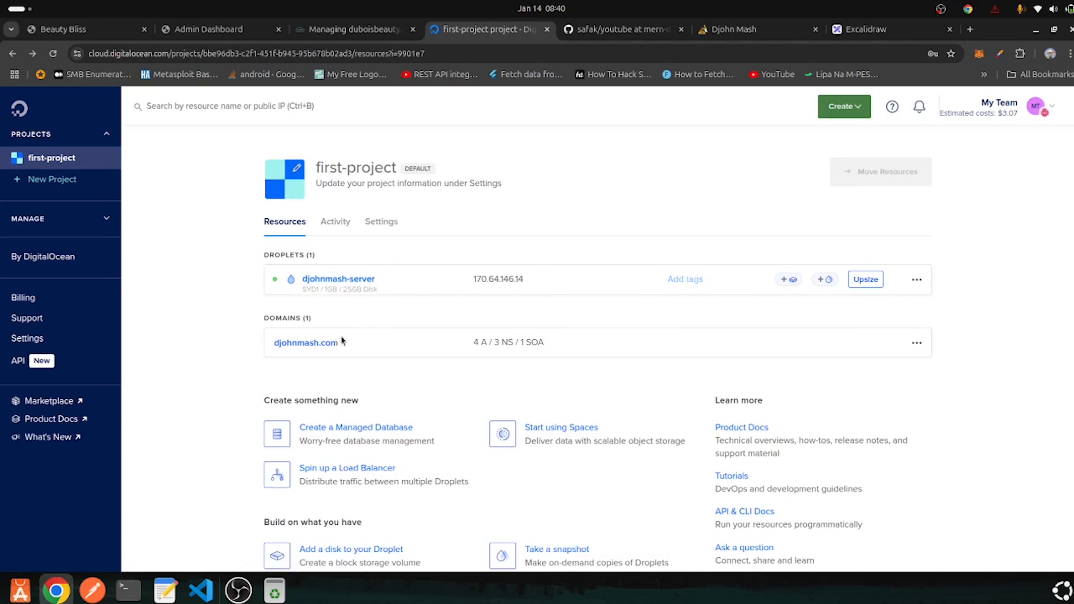
Scroll djohnmash.com's DNS records down to the ns1–ns3.digitalocean.com NS entries
left_click(319, 345)
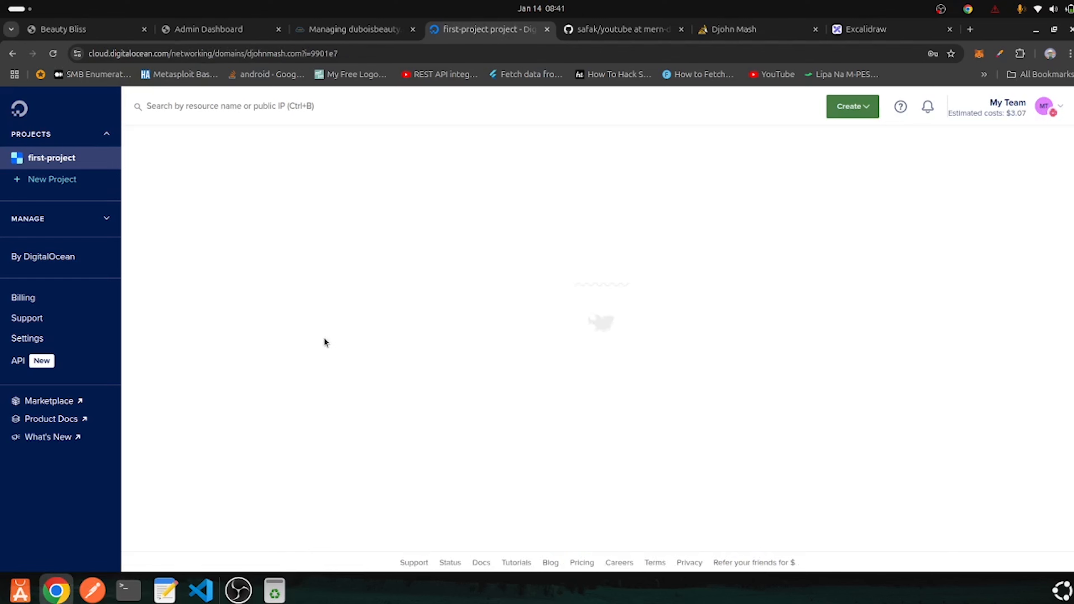
scroll(347, 365, "down", 5)
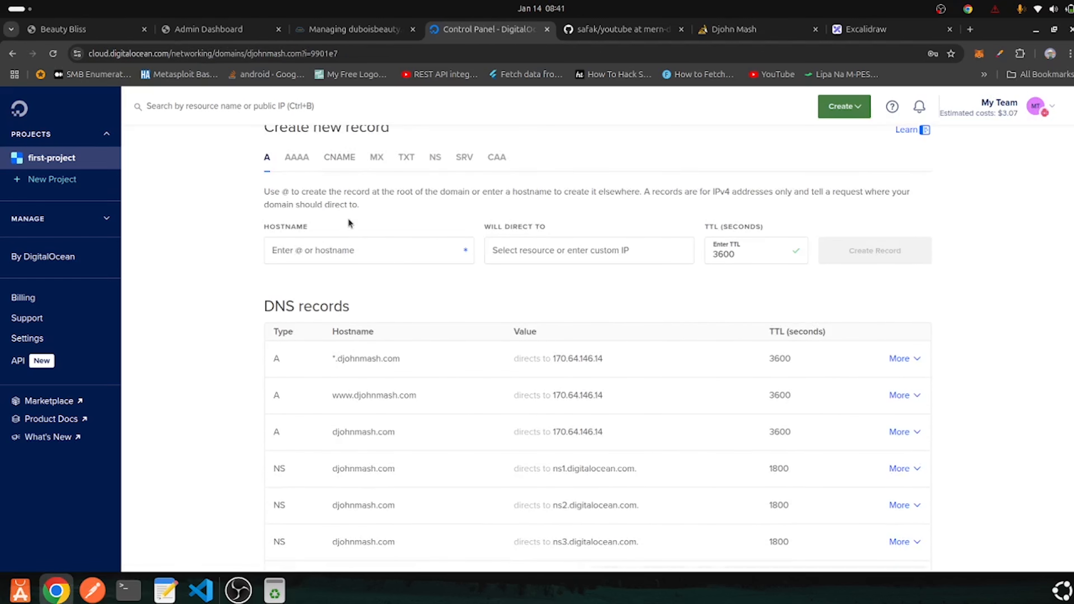
scroll(342, 322, "up", 2)
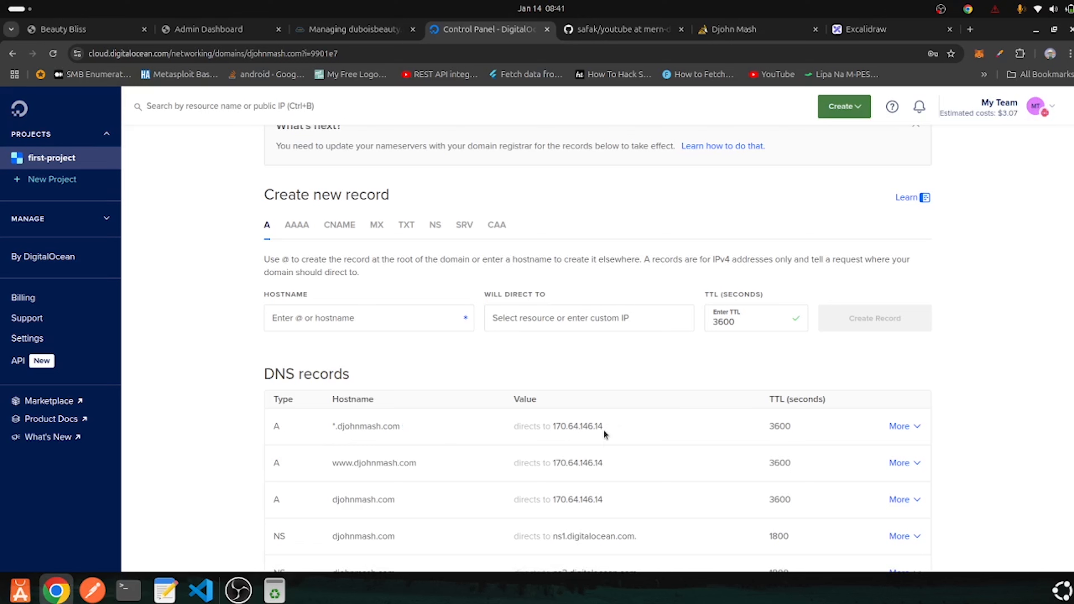
mouse_move(602, 432)
scroll(410, 407, "down", 5)
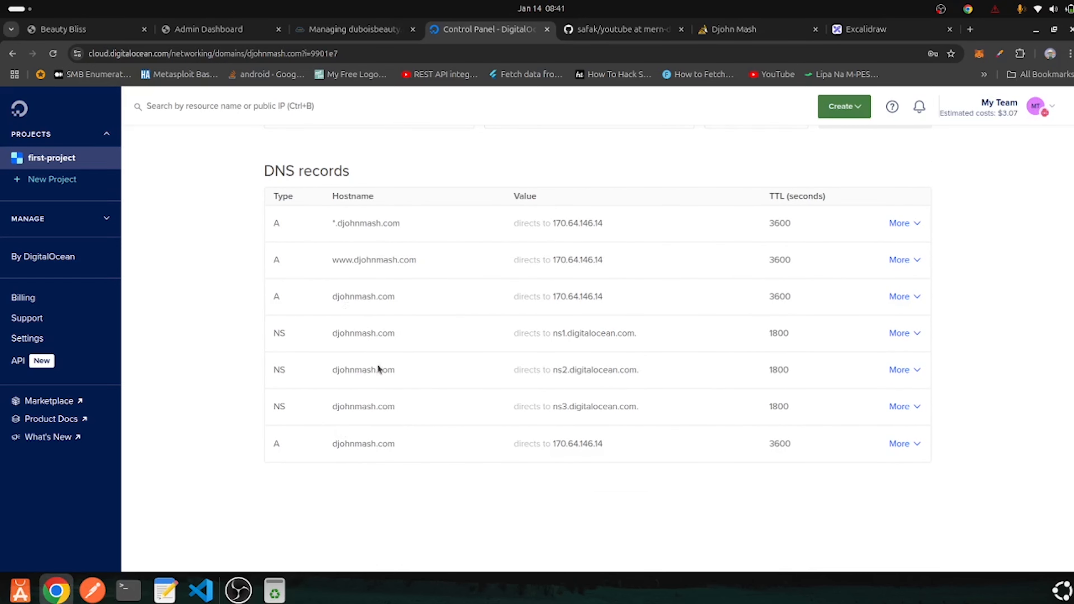
scroll(379, 367, "up", 8)
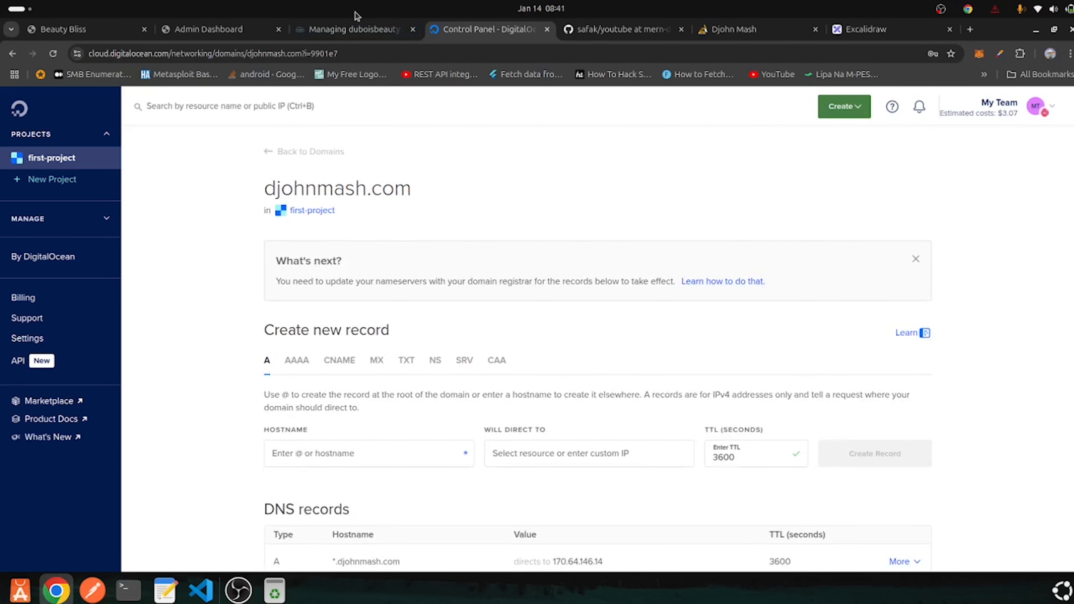
scroll(512, 282, "down", 5)
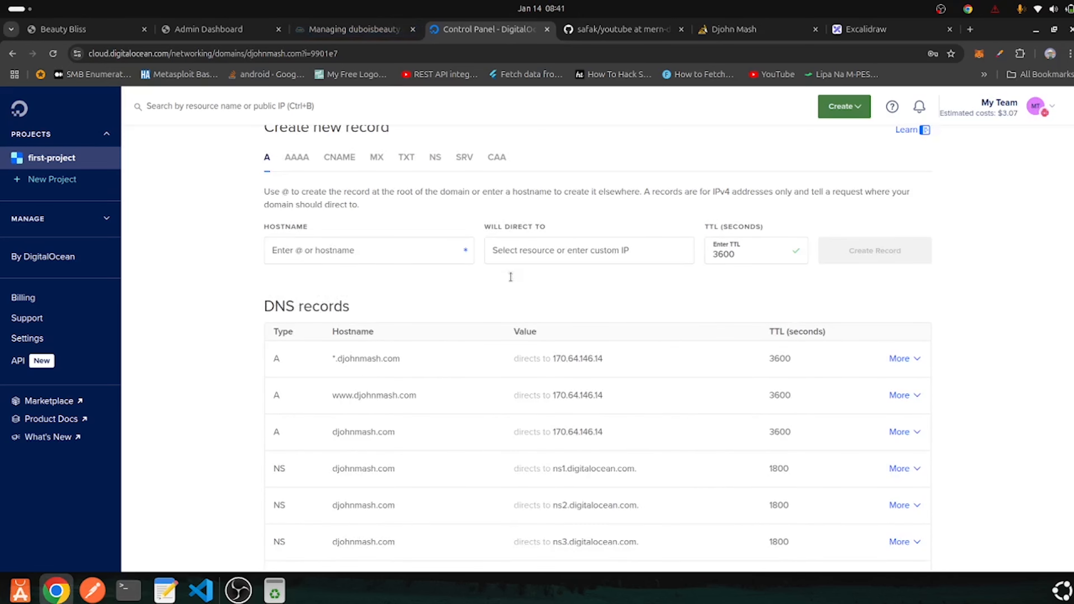
scroll(512, 281, "down", 5)
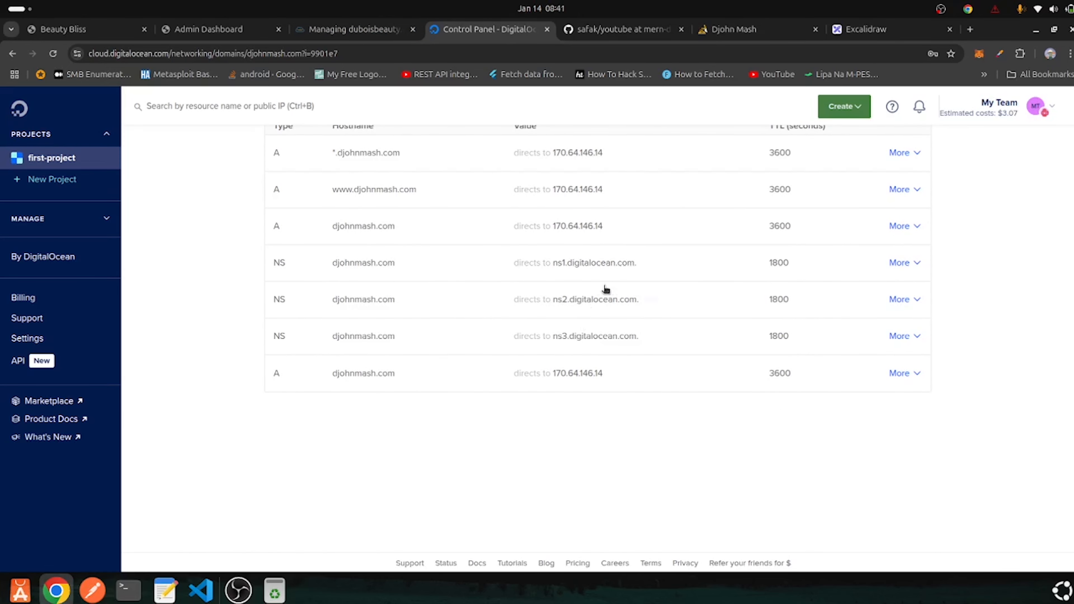
mouse_move(635, 271)
Copy ns1.digitalocean.com and return to duboisbeauty.co.ke's nameserver settings in Truehost
left_click(646, 263)
left_click(374, 29)
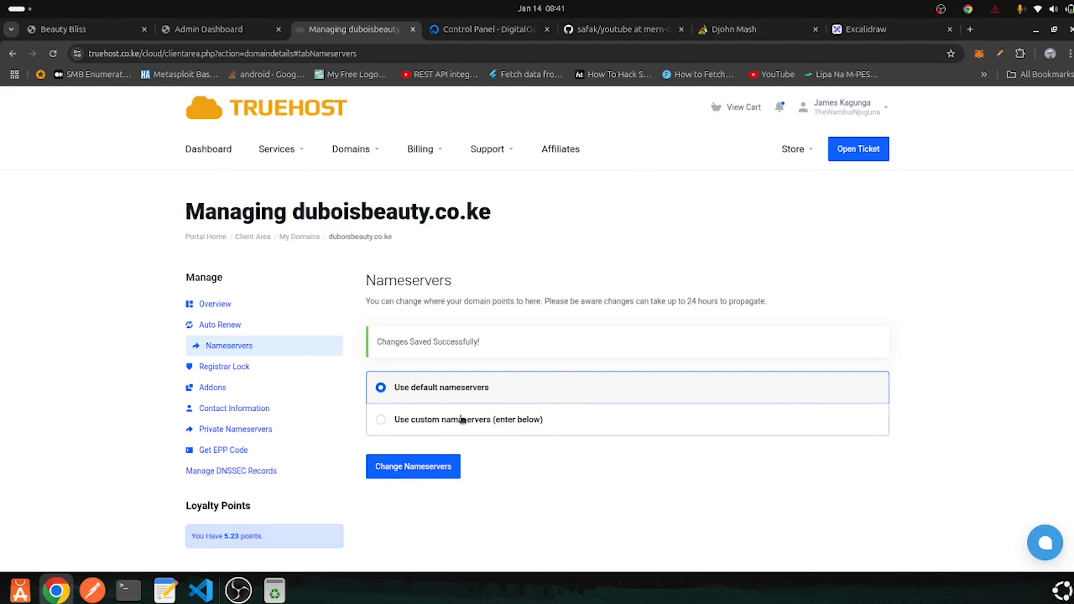
scroll(465, 413, "down", 2)
scroll(467, 407, "down", 2)
left_click(421, 334)
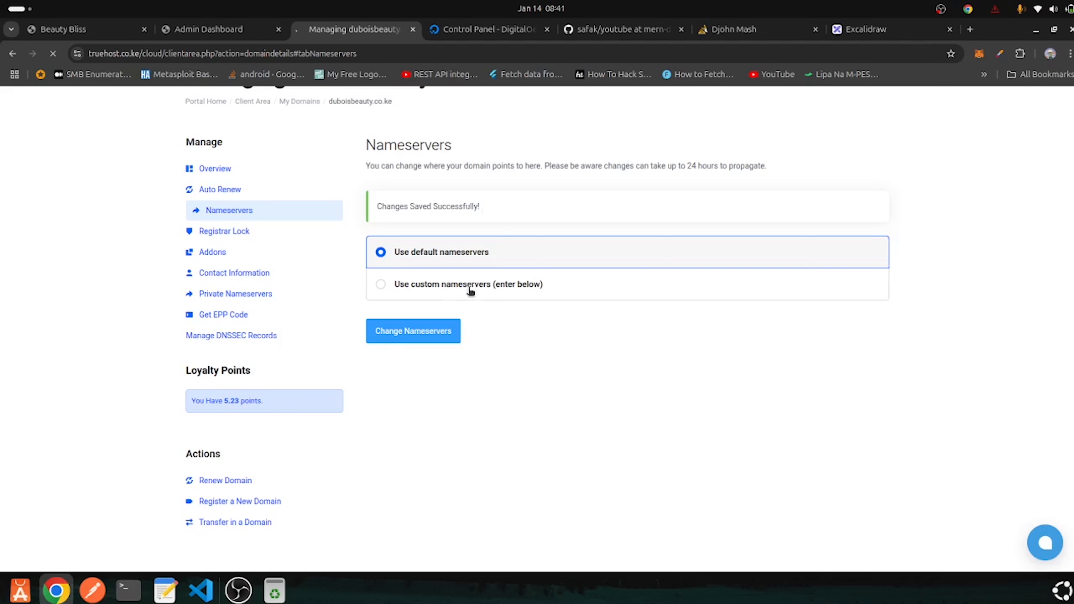
Switch duboisbeauty.co.ke to custom nameservers, revealing the ns1–ns3 cloudoon entries
left_click(381, 285)
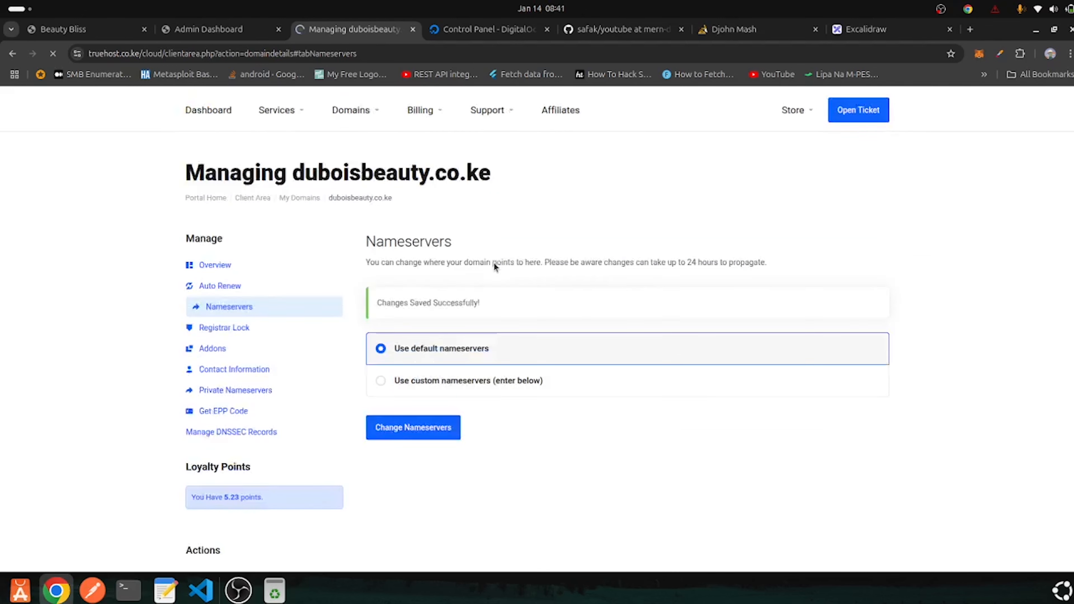
scroll(493, 265, "down", 3)
left_click(389, 240)
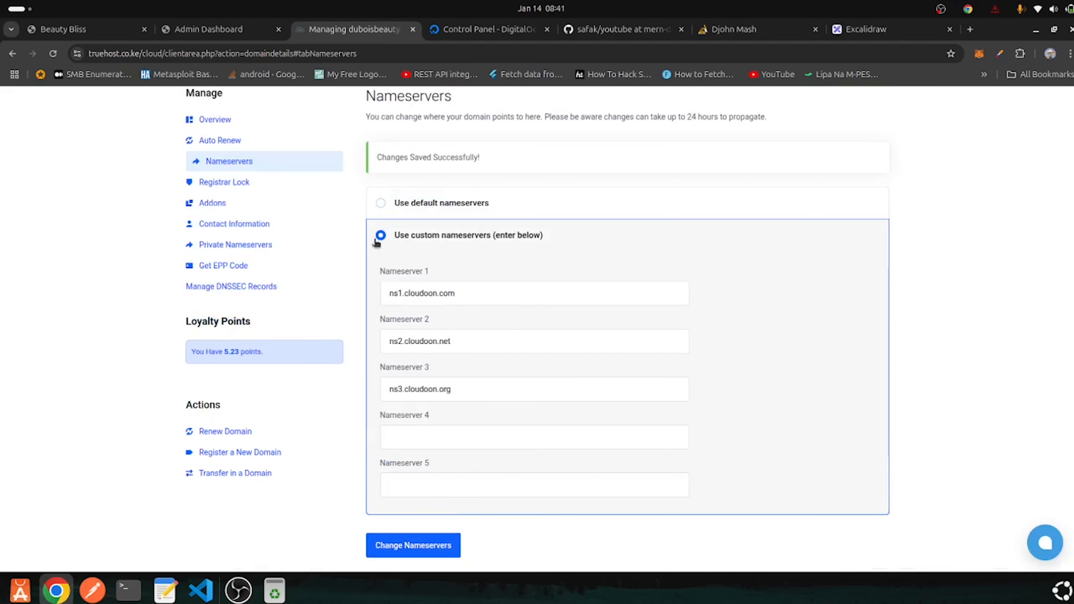
scroll(482, 255, "down", 2)
left_click(423, 241)
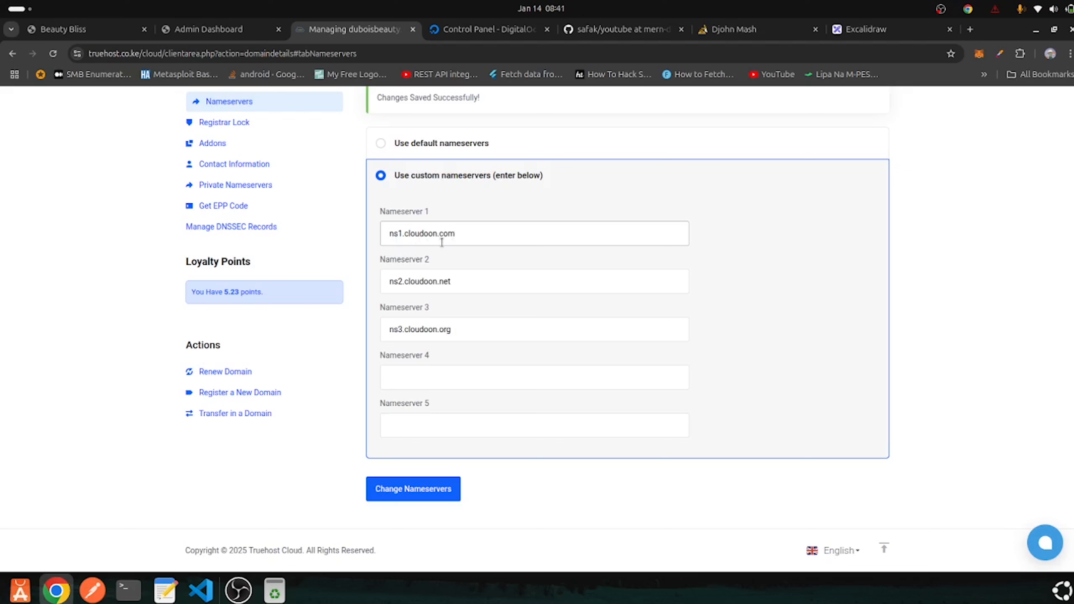
Replace Nameserver 1 with the pasted ns1.digitalocean.com
left_click(466, 237)
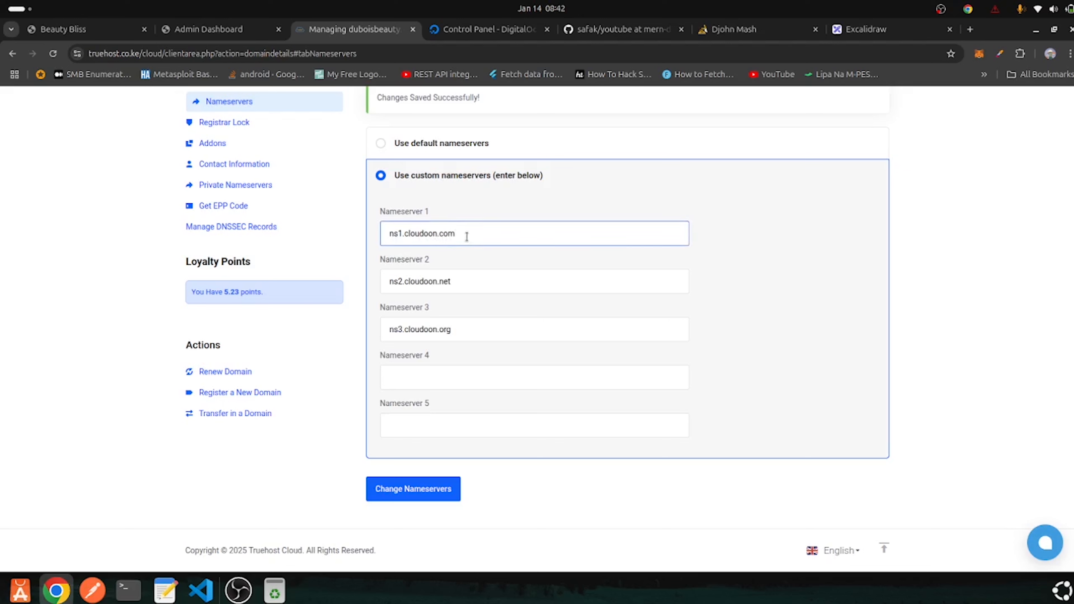
key("BackSpace")
key("BackSpace")
key("BackSpace")
key("BackSpace")
type("ns1.digitalocean.com")
left_click(474, 26)
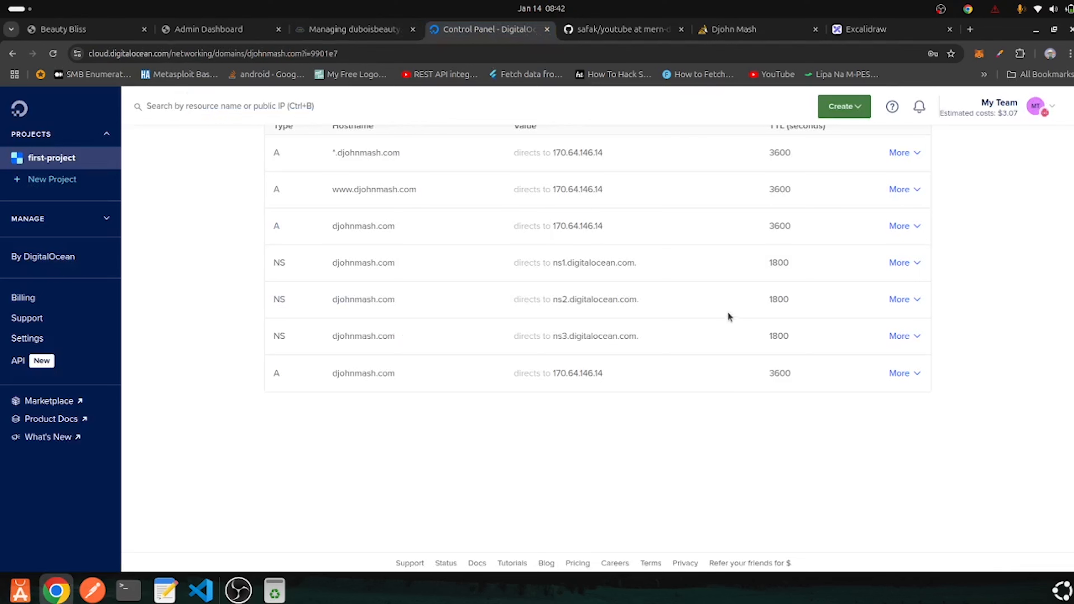
mouse_move(700, 307)
left_click(382, 36)
Clear Nameserver 2 and paste ns2.digitalocean.com copied from DigitalOcean
left_click(472, 281)
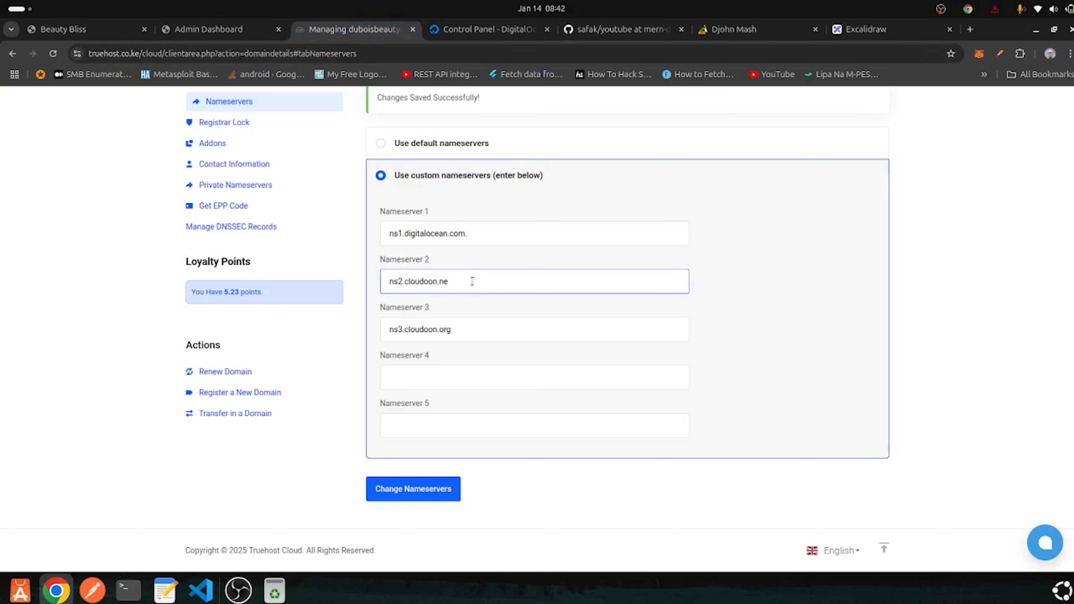
key("BackSpace")
key("BackSpace")
key("BackSpace")
key("BackSpace")
key("BackSpace")
key("BackSpace")
key("BackSpace")
key("BackSpace")
key("BackSpace")
key("BackSpace")
key("BackSpace")
key("BackSpace")
key("BackSpace")
type("1800")
key("BackSpace")
key("BackSpace")
key("BackSpace")
left_click(505, 23)
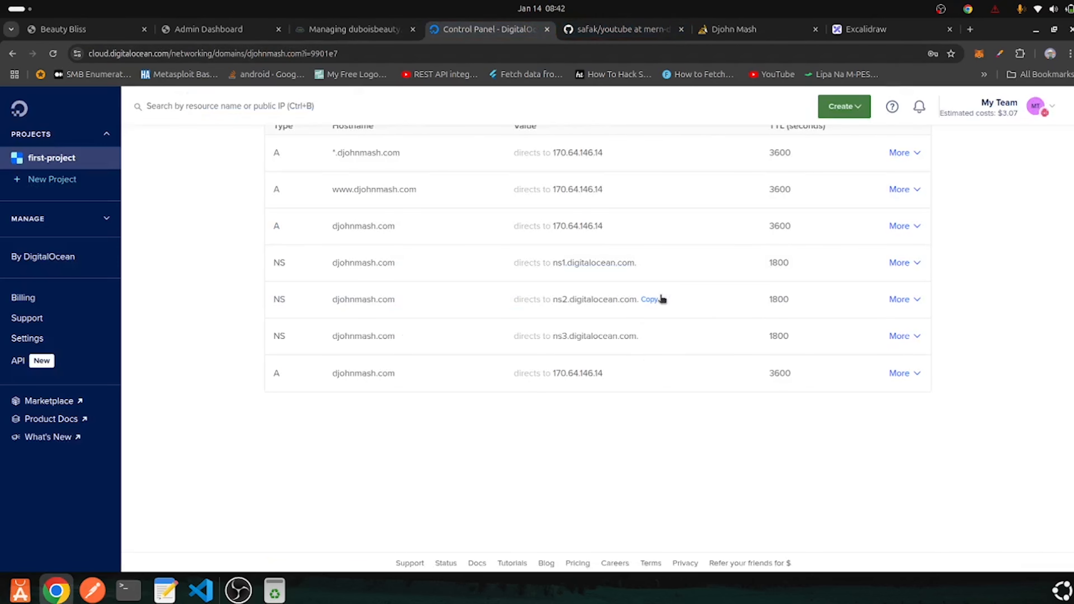
left_click(649, 299)
left_click(337, 23)
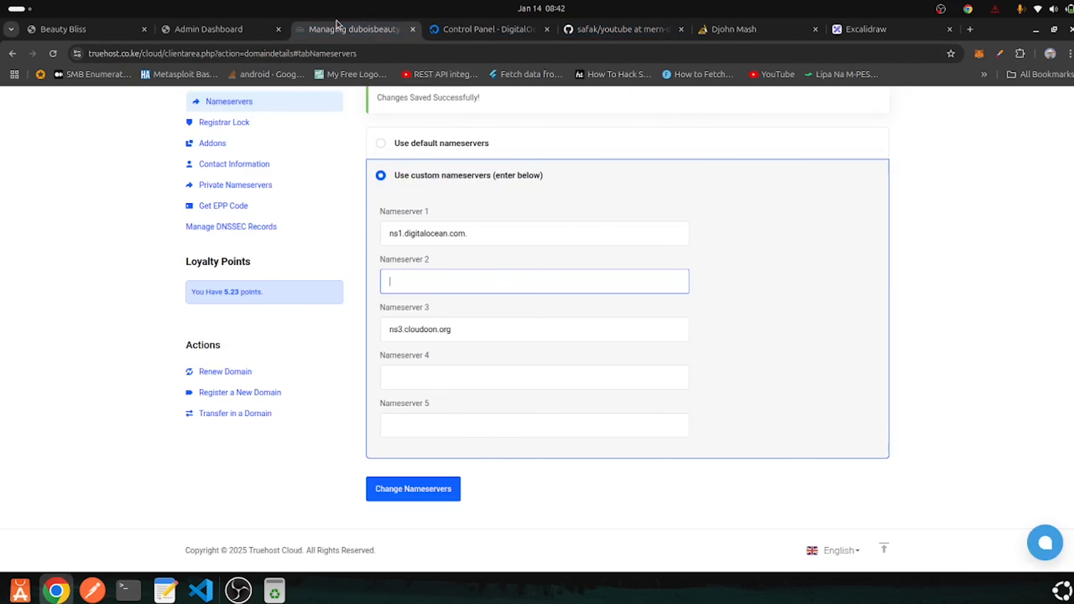
type("ns2.digitalocean.com.")
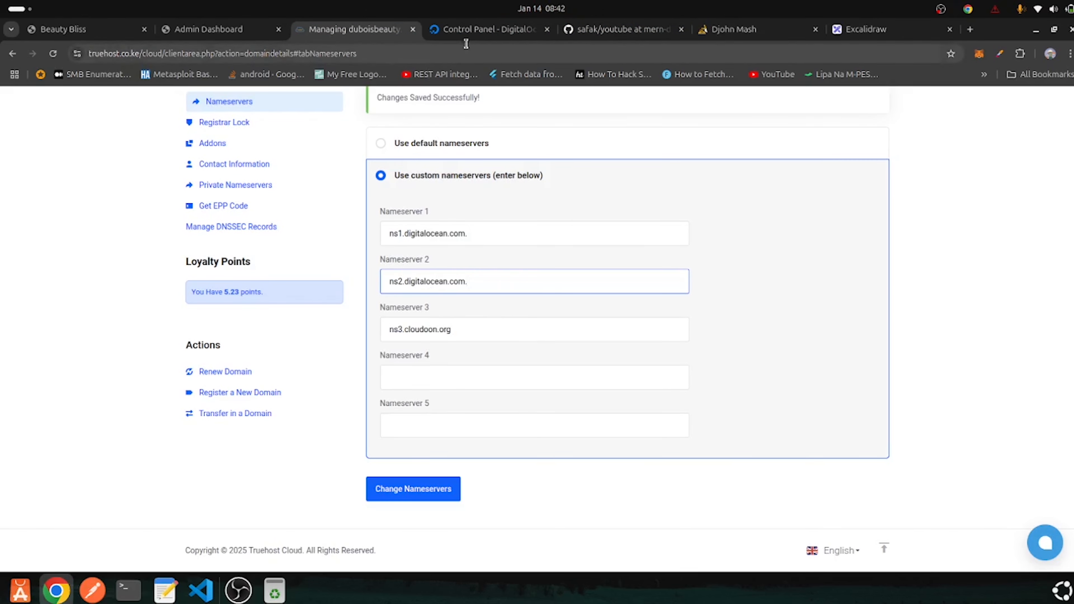
Replace Nameserver 3 with ns3.digitalocean.com copied from DigitalOcean
left_click(467, 31)
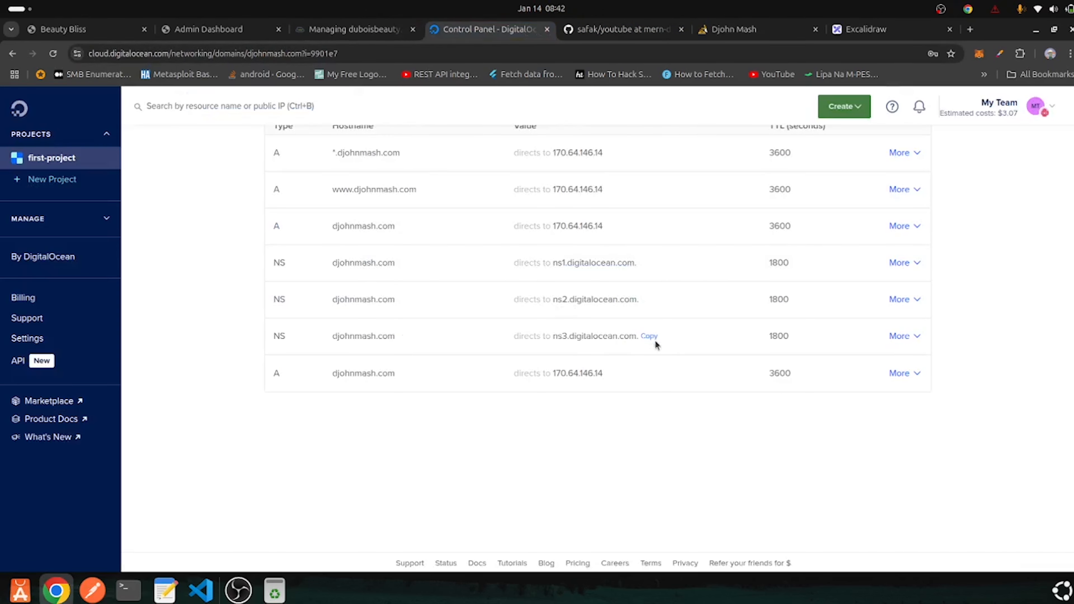
left_click(651, 337)
left_click(355, 28)
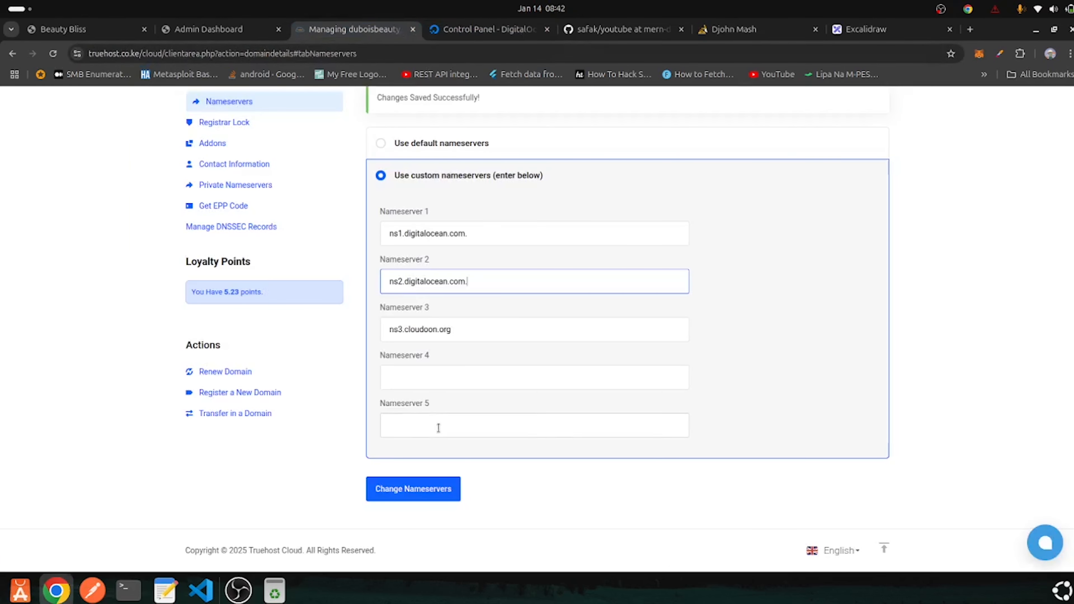
left_click(473, 324)
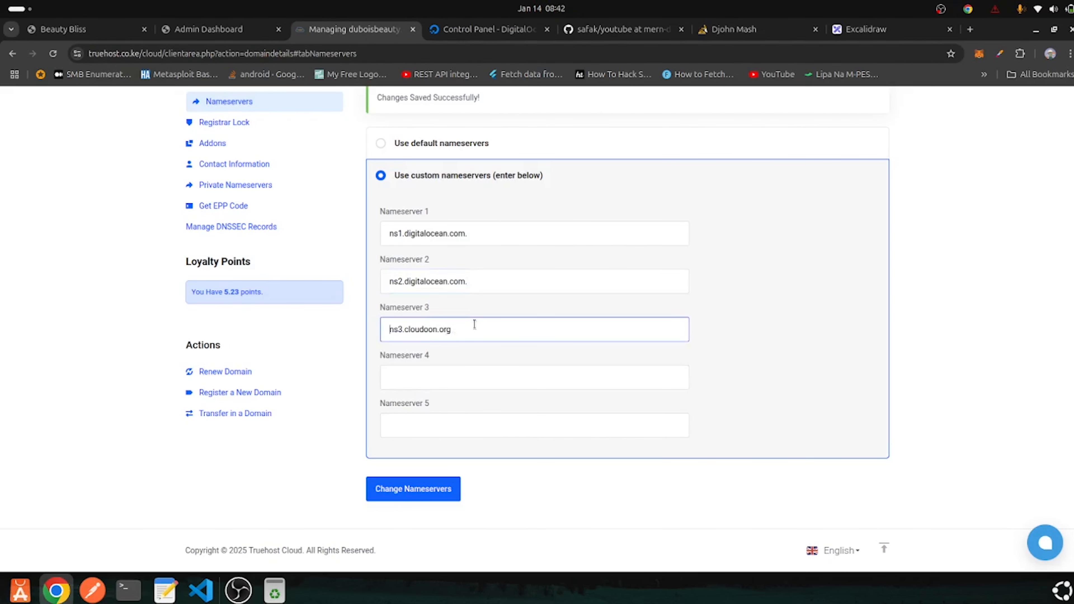
key("BackSpace")
key("BackSpace")
key("BackSpace")
key("BackSpace")
key("BackSpace")
key("BackSpace")
key("BackSpace")
key("BackSpace")
key("BackSpace")
key("BackSpace")
key("BackSpace")
key("BackSpace")
key("BackSpace")
key("BackSpace")
key("BackSpace")
type("ns3.digitalocean.com.")
Submit the DigitalOcean nameservers, get the contact-support error, and read the 24-hour propagation note
left_click(427, 492)
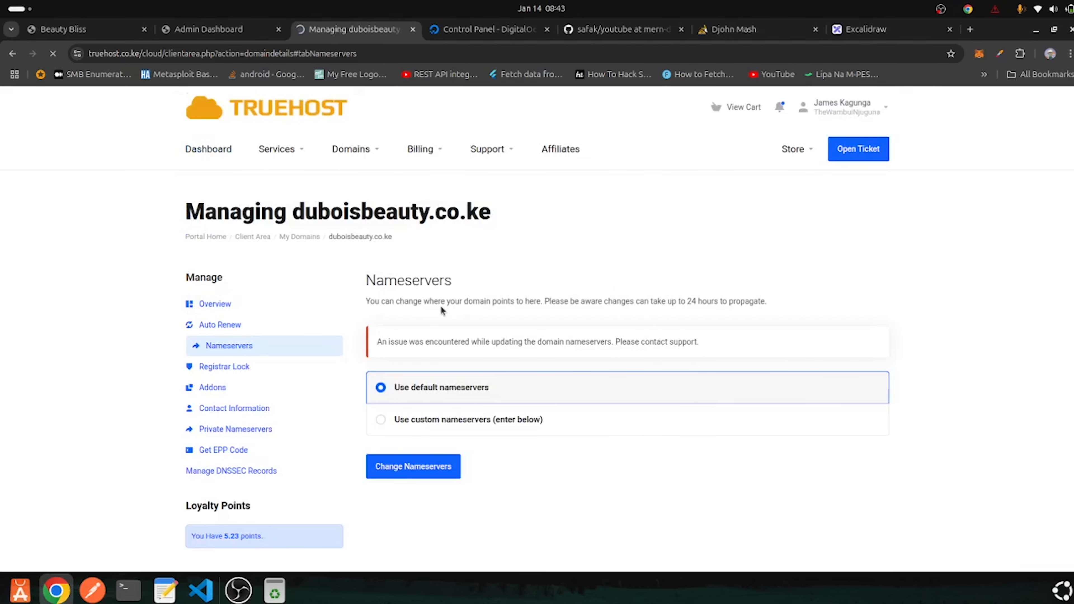
left_click(412, 426)
scroll(478, 399, "down", 1)
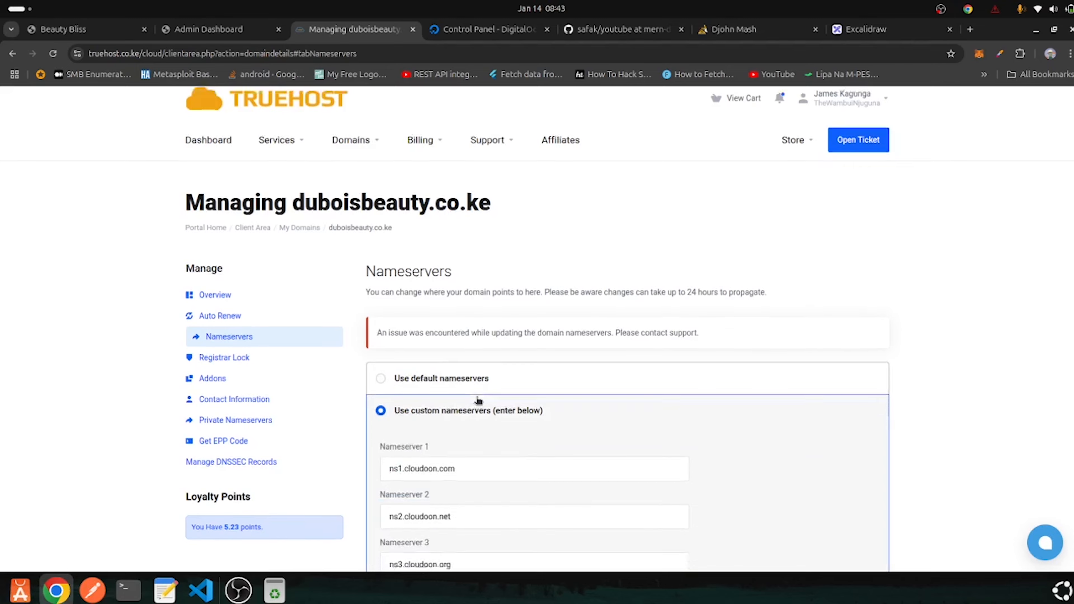
scroll(478, 400, "down", 5)
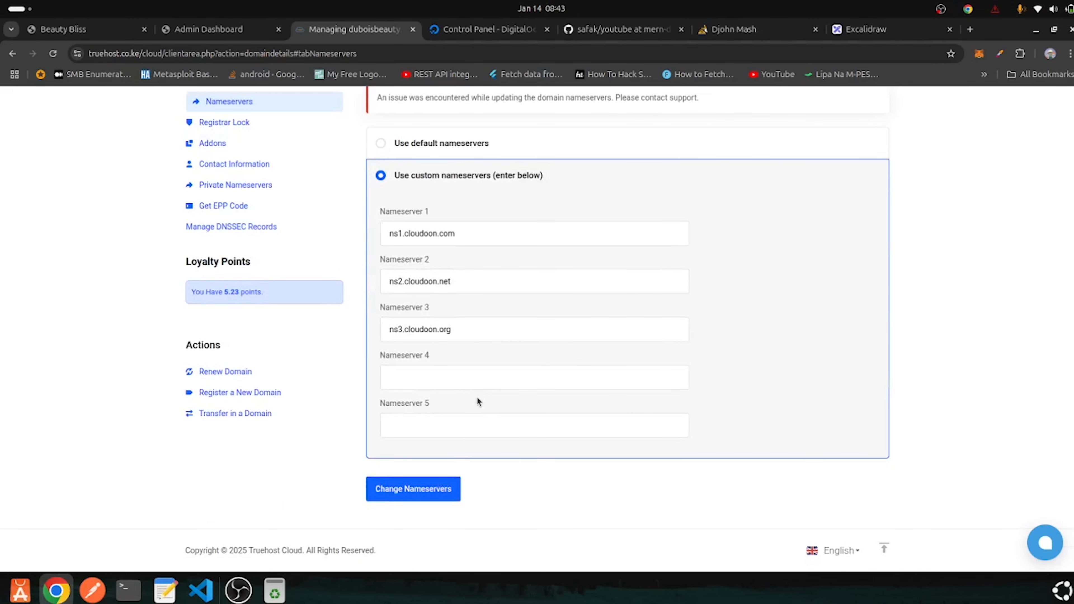
scroll(477, 401, "up", 4)
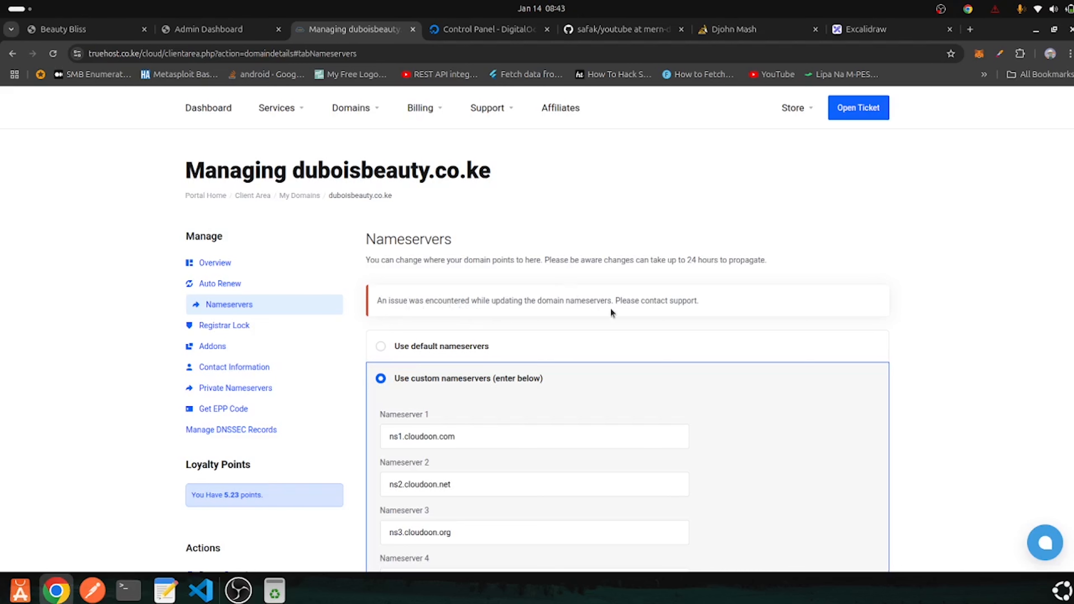
scroll(610, 312, "down", 3)
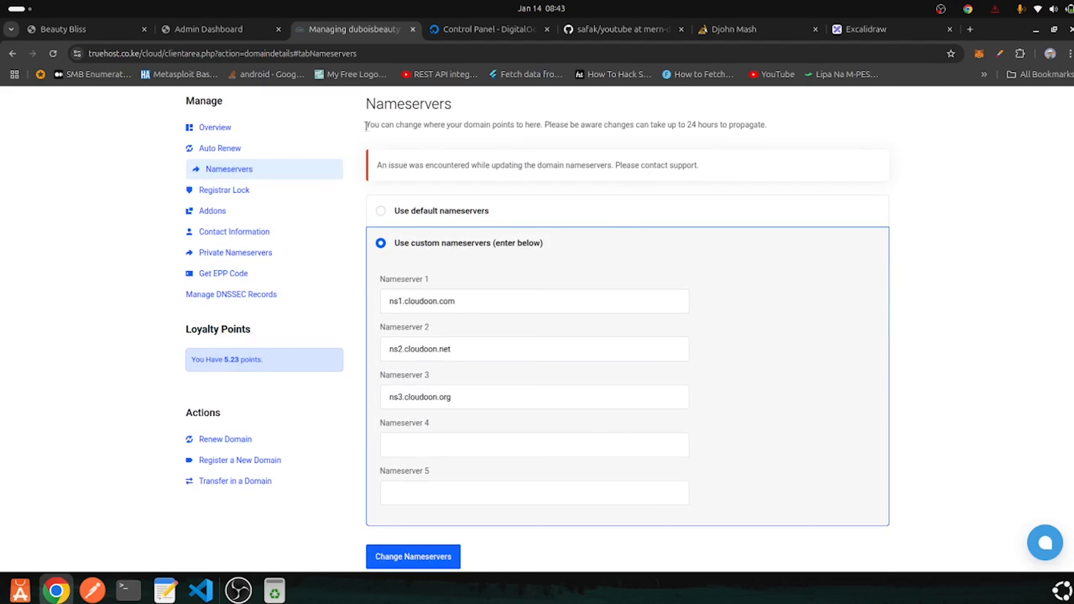
left_click_drag(366, 125, 769, 128)
Clear the old Nameserver 1 value and set Nameserver 3 to ns3.digitalocean.com
left_click(751, 142)
scroll(671, 183, "down", 2)
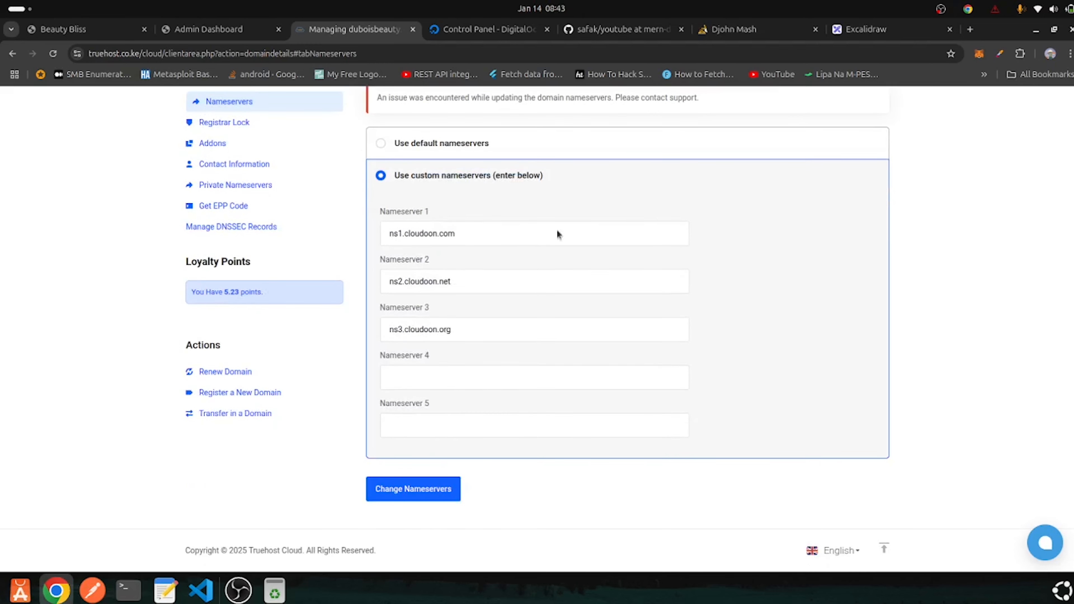
left_click(488, 231)
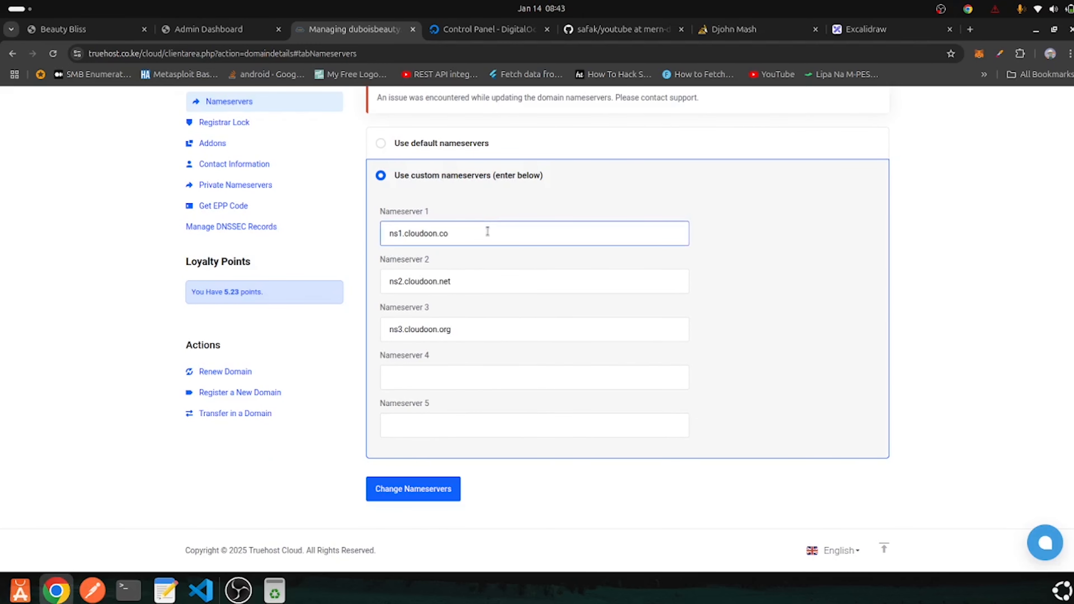
key("BackSpace")
key("BackSpace")
key("BackSpace")
key("BackSpace")
key("BackSpace")
key("BackSpace")
key("BackSpace")
key("BackSpace")
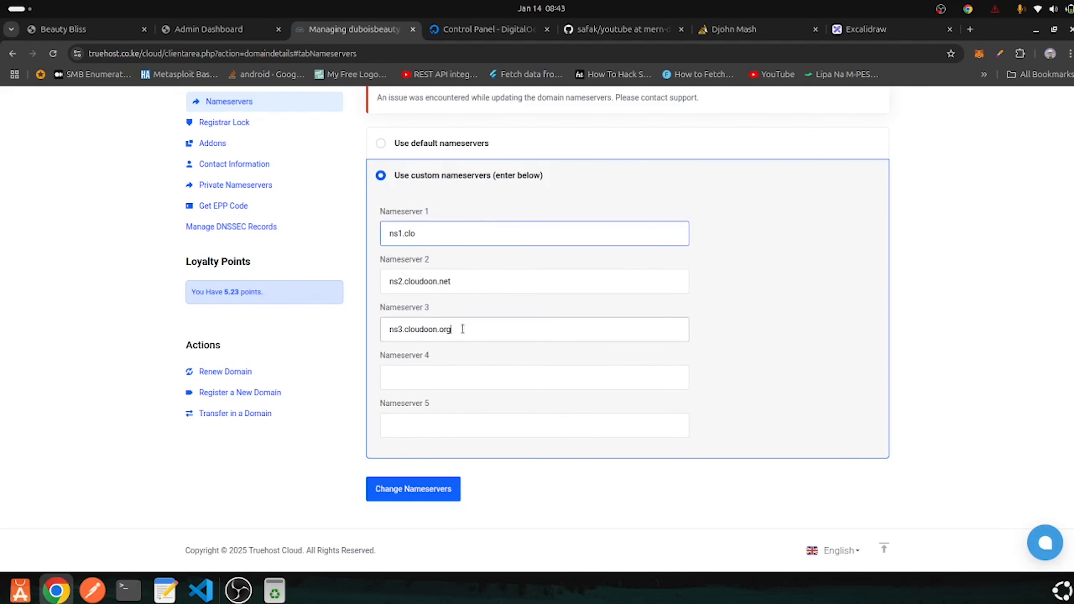
left_click(463, 329)
key("BackSpace")
key("BackSpace")
key("BackSpace")
key("BackSpace")
key("BackSpace")
key("BackSpace")
key("BackSpace")
key("BackSpace")
key("BackSpace")
key("BackSpace")
key("BackSpace")
key("BackSpace")
key("BackSpace")
key("BackSpace")
key("BackSpace")
key("BackSpace")
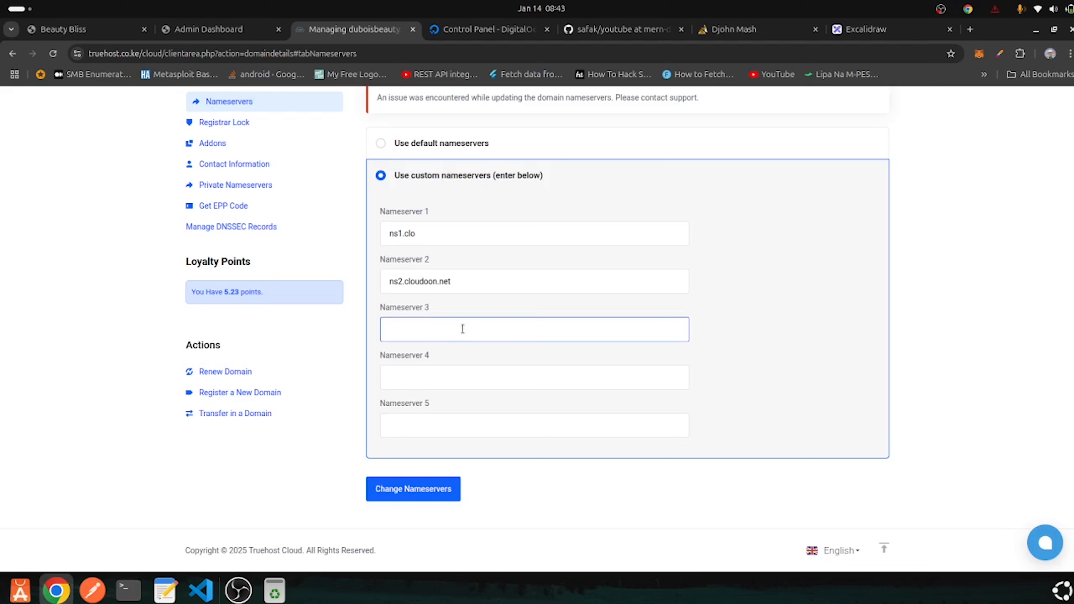
type("ns3.digitalocean.com.")
left_click(400, 328)
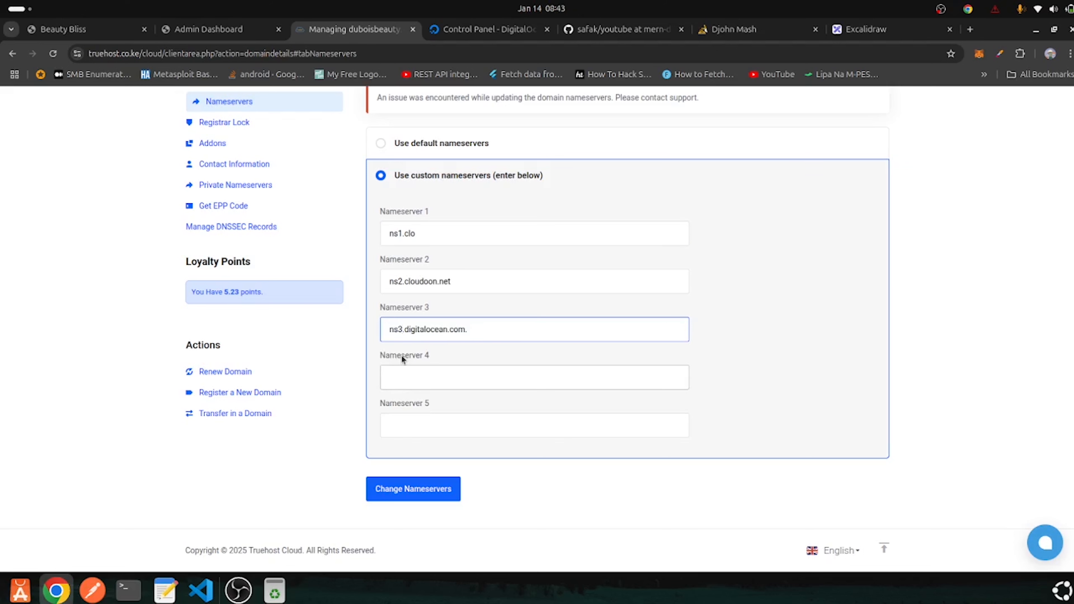
key("BackSpace")
type("1")
left_click(469, 282)
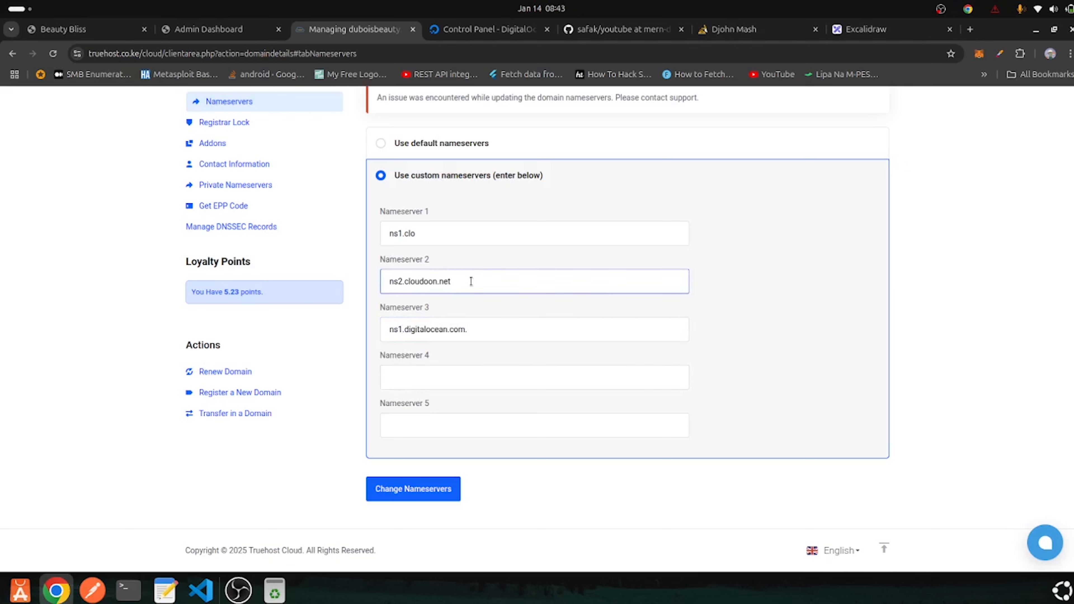
left_click(399, 329)
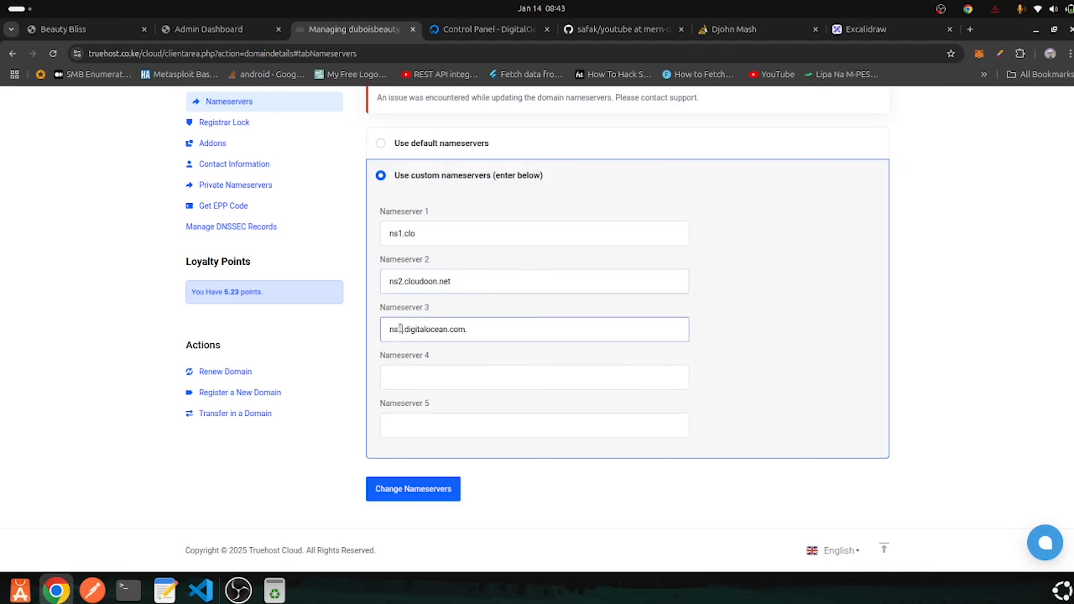
key("BackSpace")
type("3")
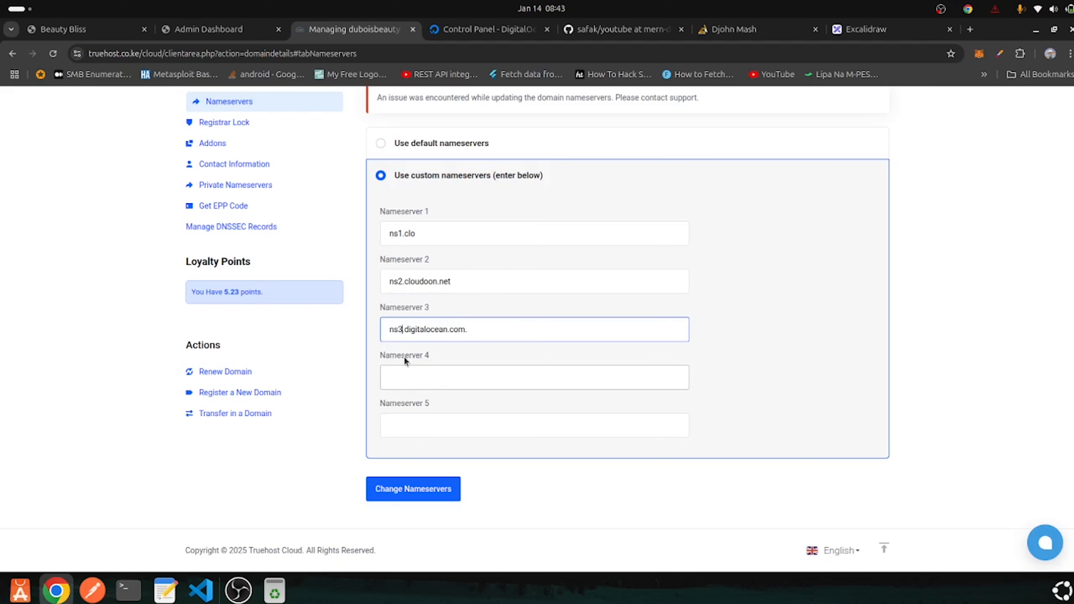
Set Nameserver 1 to ns1.digitalocean.com. and Nameserver 2 to ns2.digitalocean.com., then submit the change
left_click(430, 231)
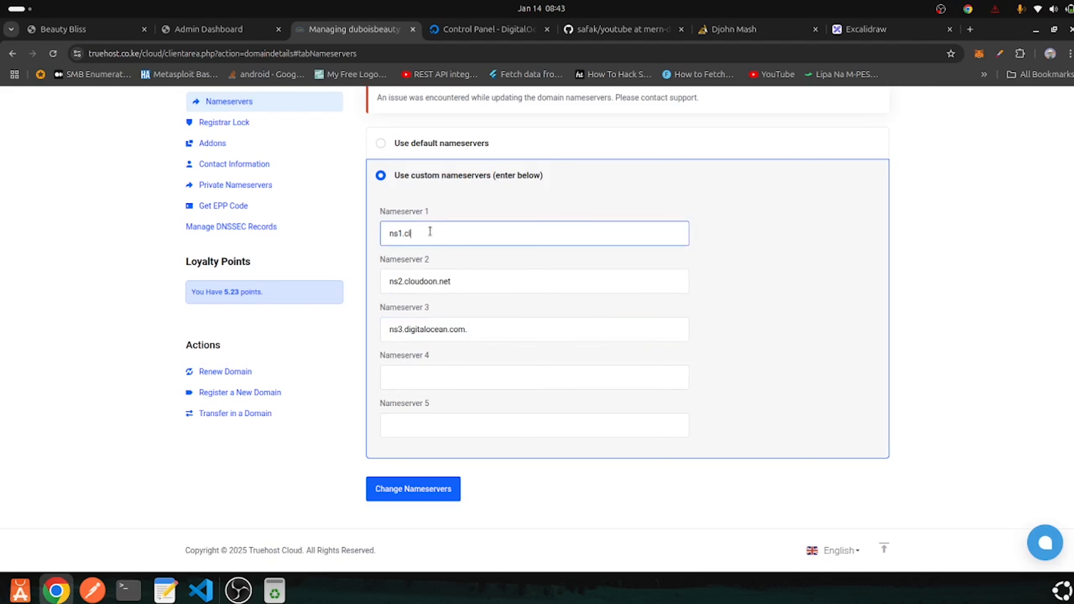
key("BackSpace")
key("BackSpace")
key("BackSpace")
key("BackSpace")
key("BackSpace")
key("BackSpace")
type("ns3.digitalocean.com.")
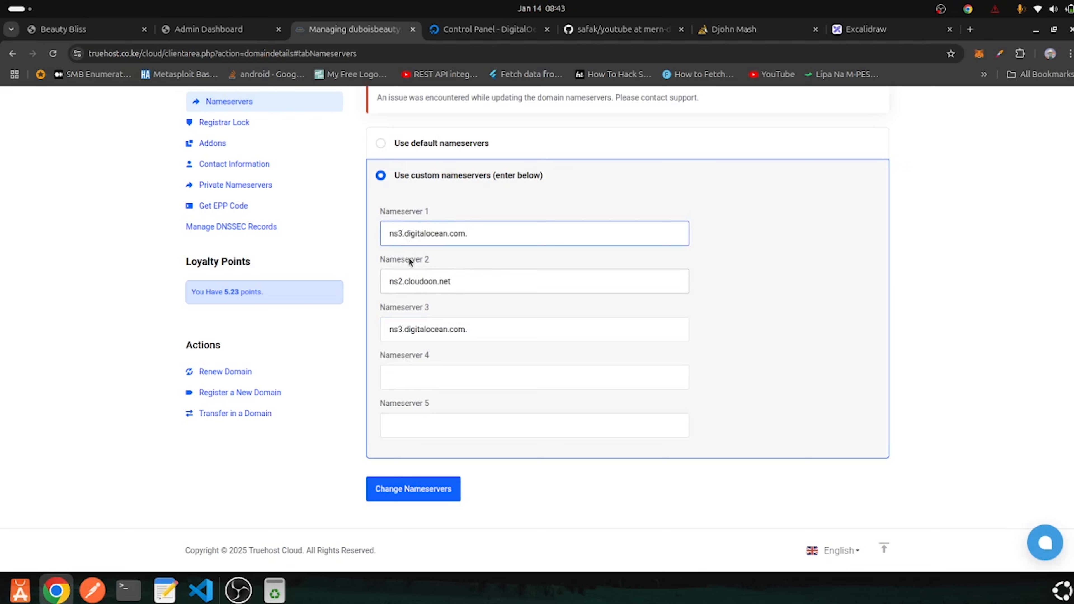
key("BackSpace")
type("1")
left_click_drag(462, 281, 378, 283)
type("ns3.digitalocean.com.")
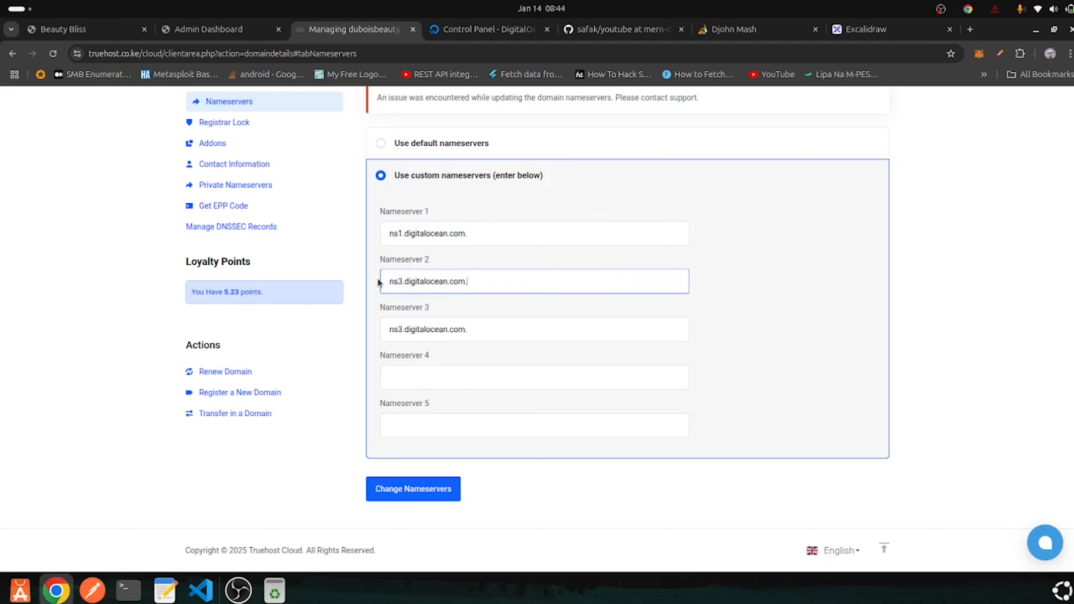
left_click(401, 280)
key("BackSpace")
type("2")
left_click(409, 493)
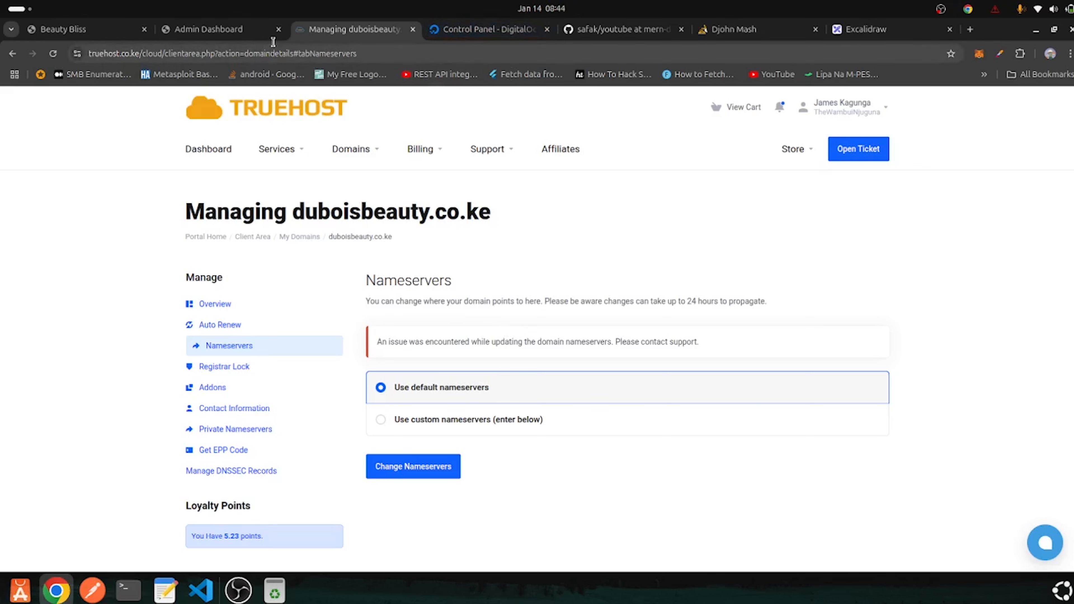
Return to DigitalOcean and show first-project's resources, including djohnmash-server and djohnmash.com
left_click(495, 30)
scroll(476, 385, "up", 8)
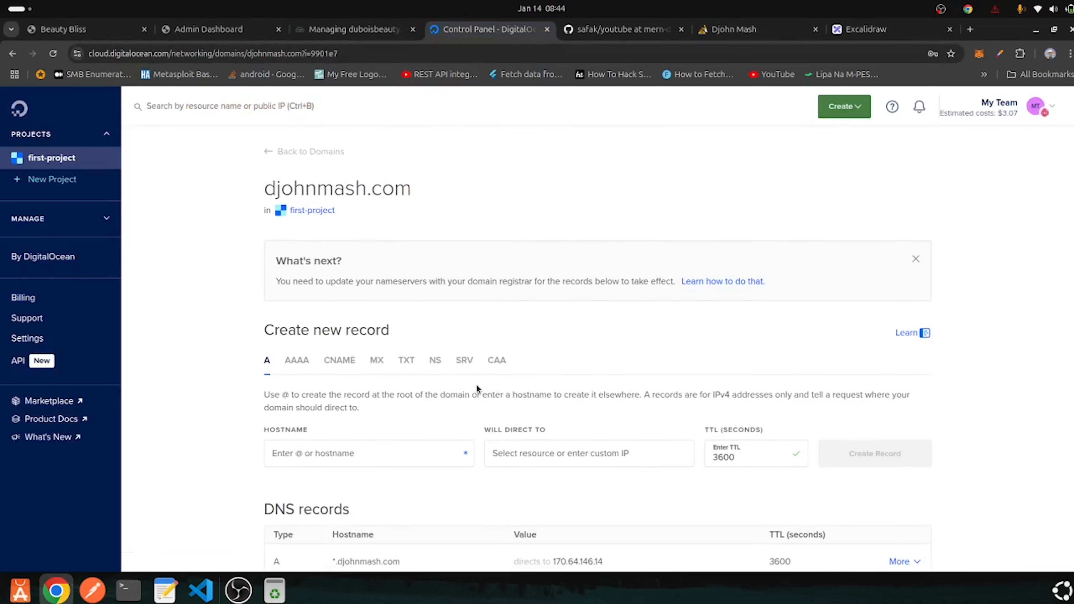
left_click(62, 165)
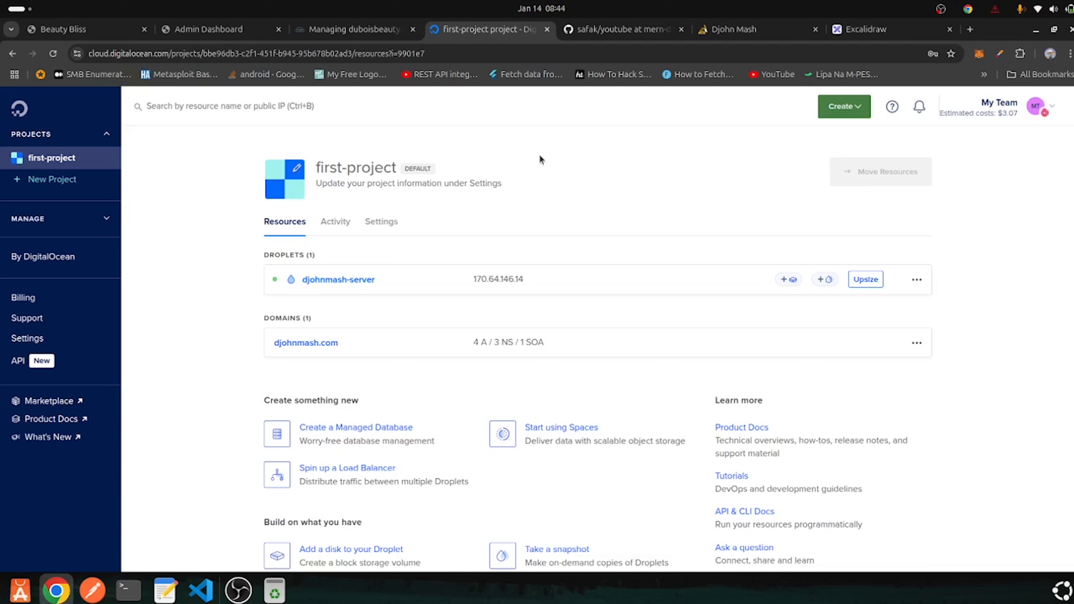
Create a project called ECOMMERCE with Web Application chosen as its purpose
left_click(77, 184)
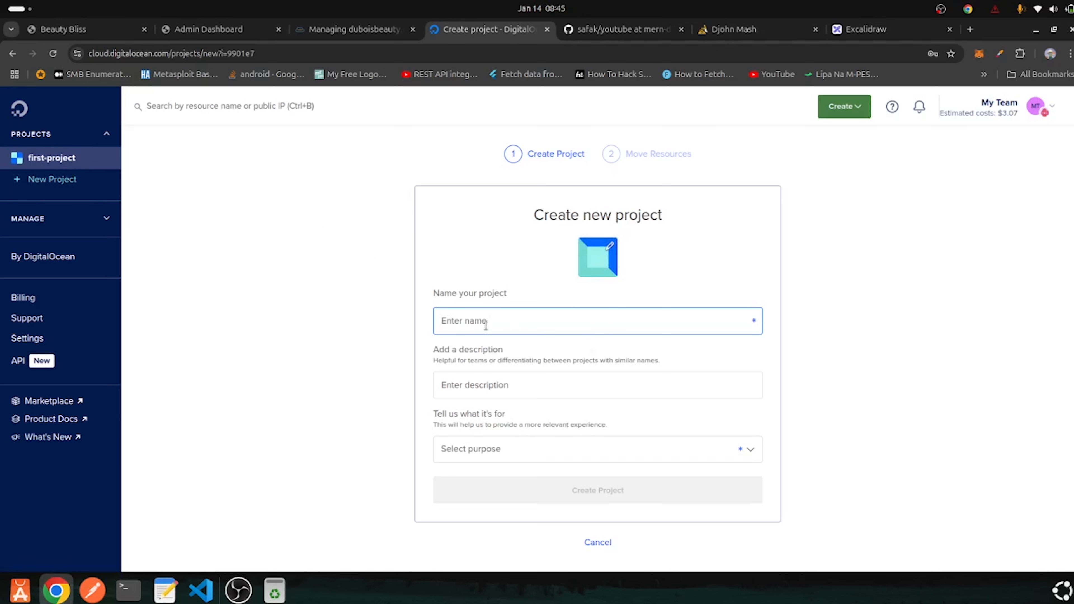
type("ECOMMERCE")
left_click(485, 381)
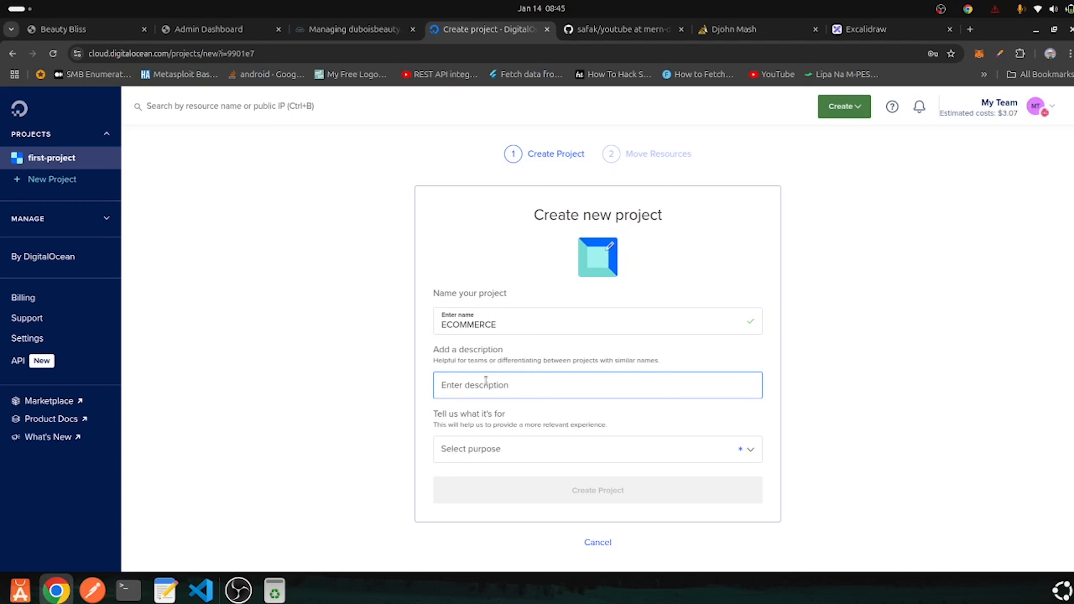
left_click(605, 453)
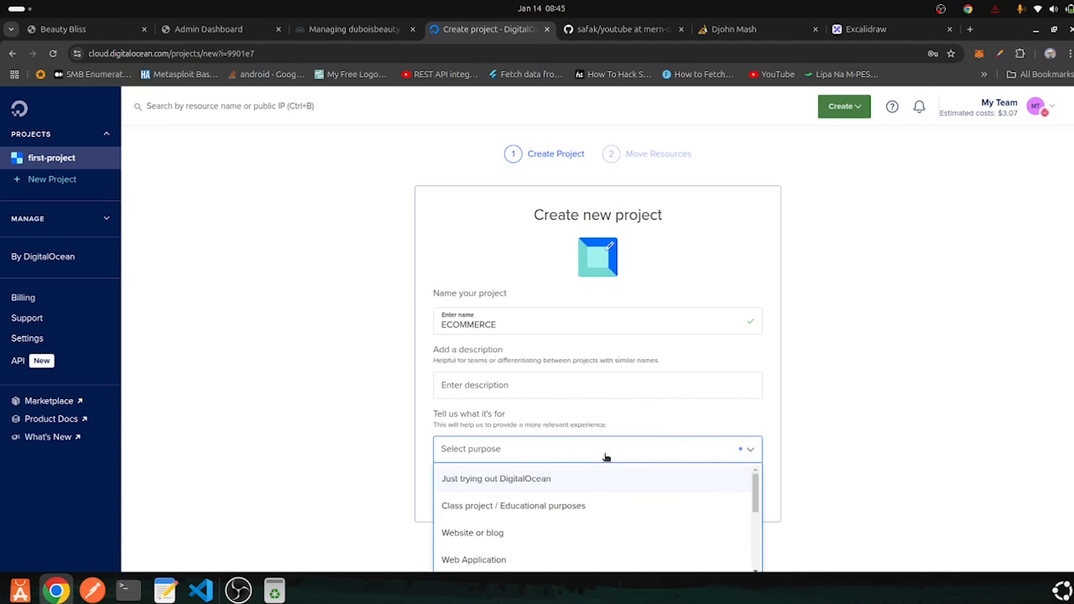
scroll(615, 330, "down", 3)
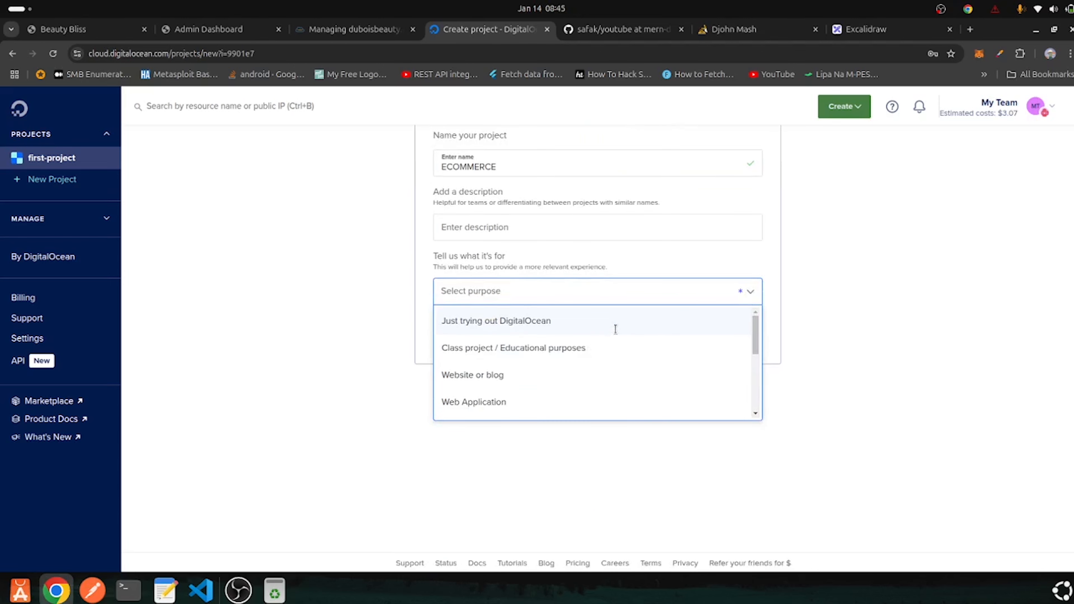
left_click(561, 401)
left_click(591, 335)
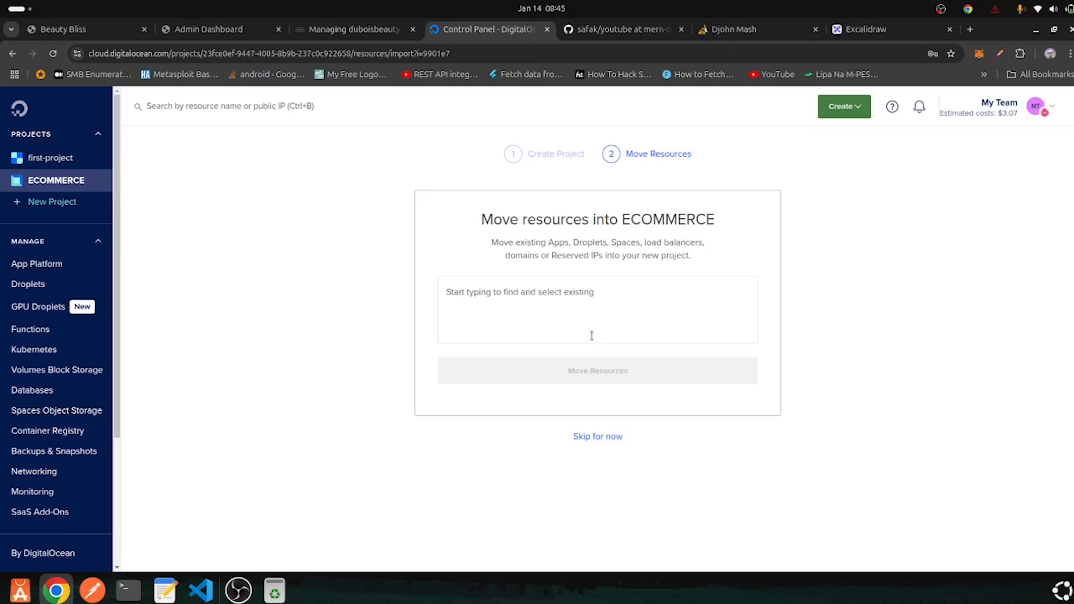
Skip the Move Resources step for ECOMMERCE and bring up the Create menu
left_click(534, 311)
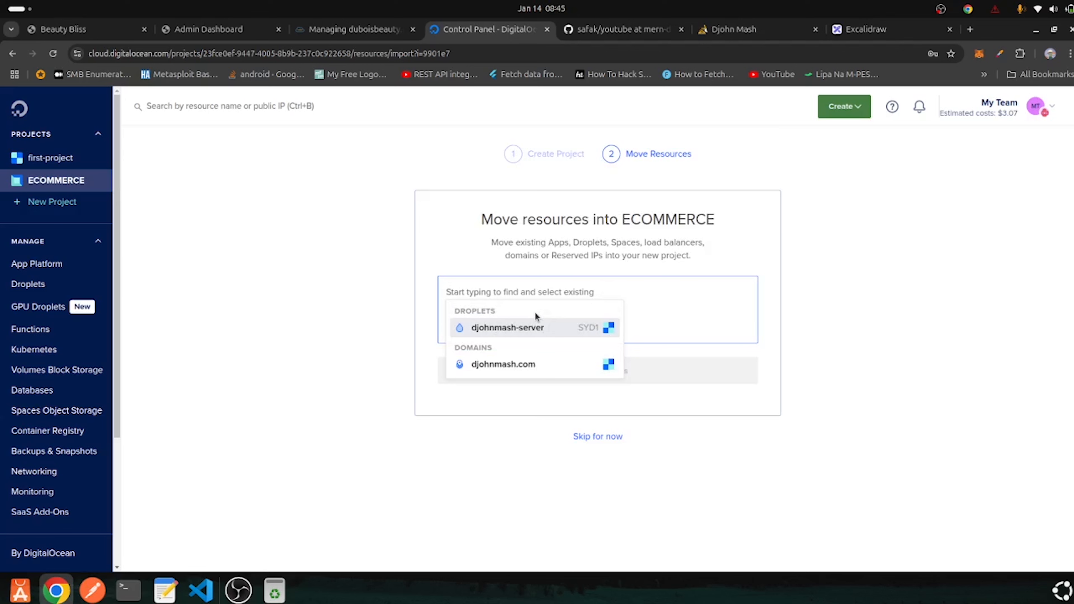
left_click(642, 313)
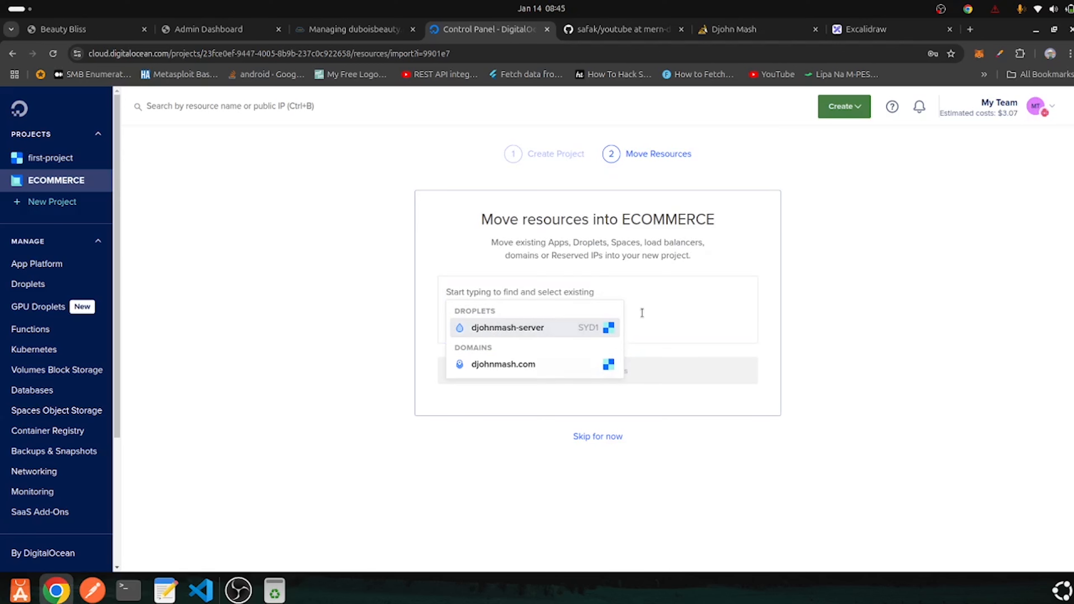
left_click(588, 437)
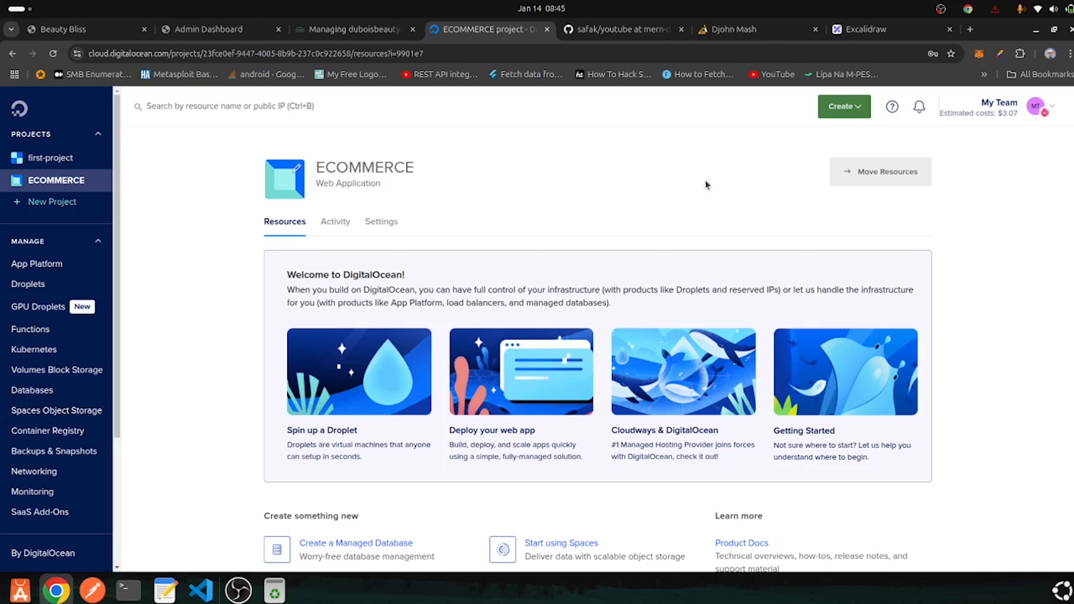
left_click(852, 108)
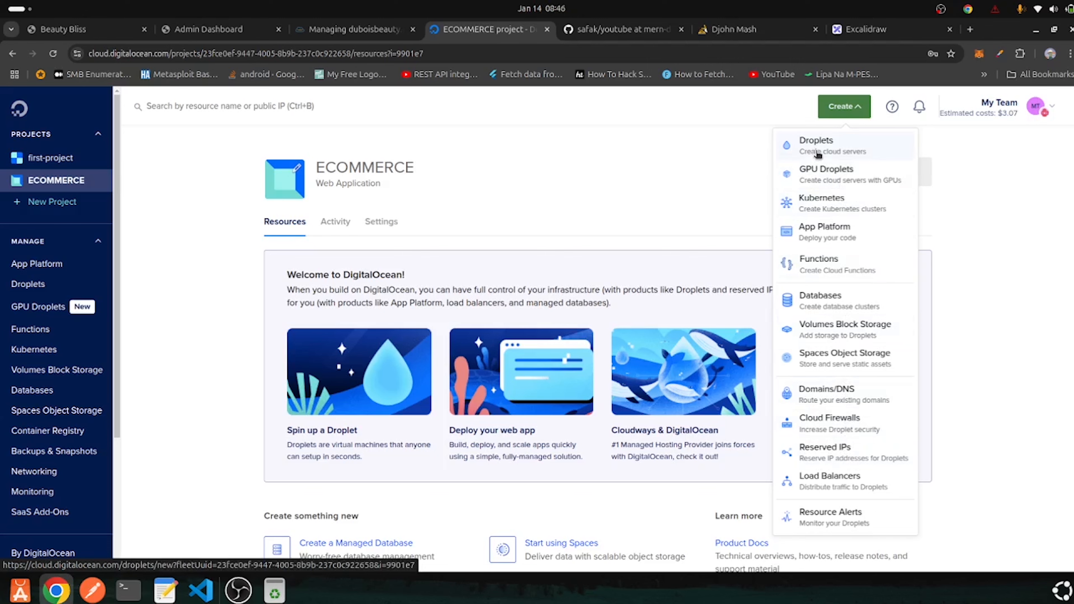
left_click(817, 153)
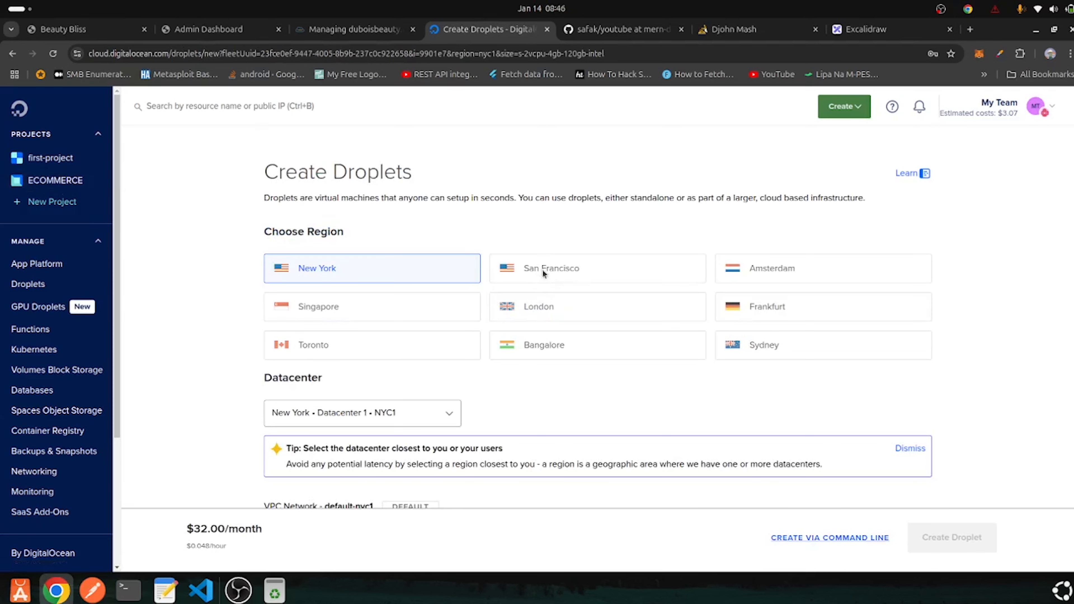
scroll(545, 223, "down", 5)
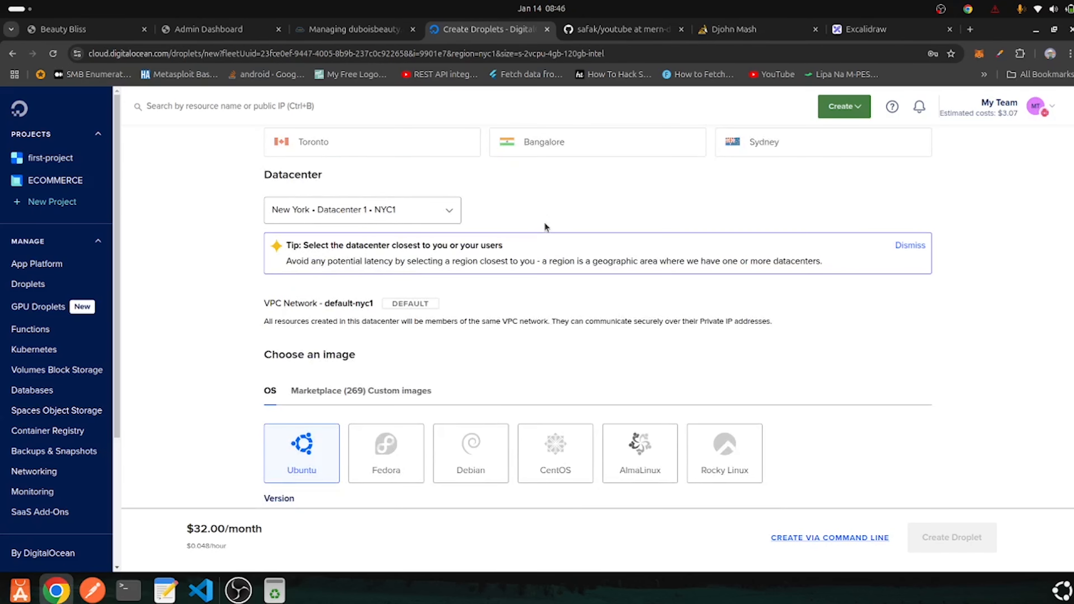
scroll(545, 223, "up", 5)
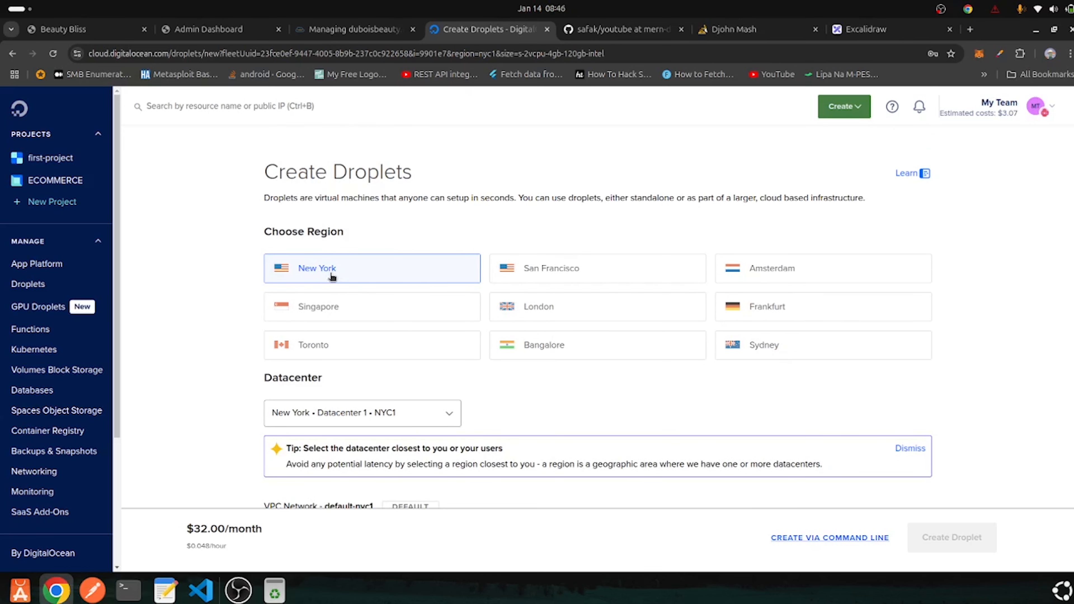
scroll(372, 271, "down", 3)
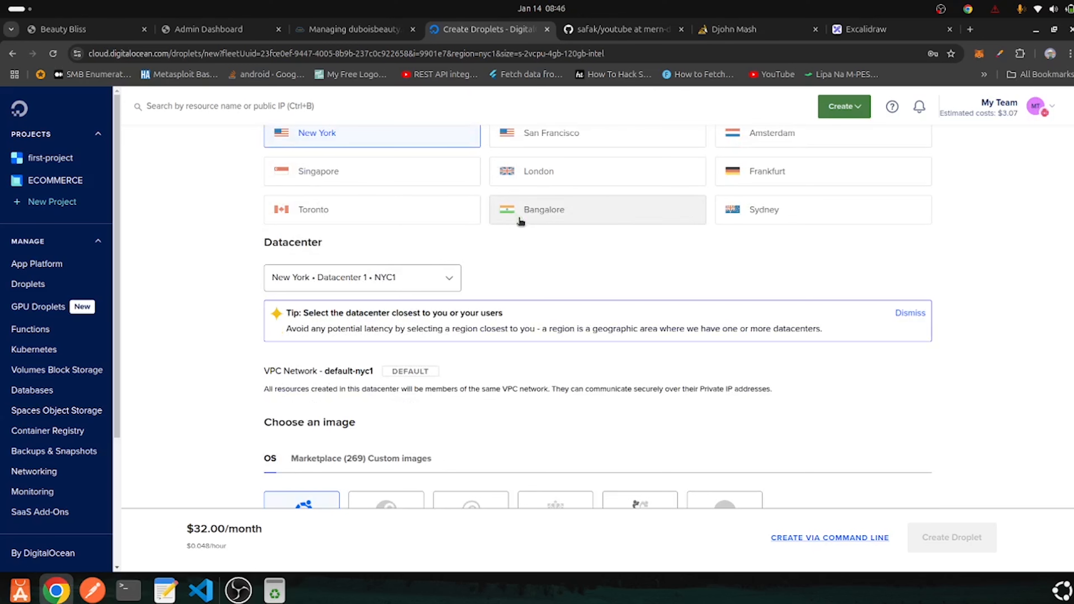
scroll(544, 249, "up", 3)
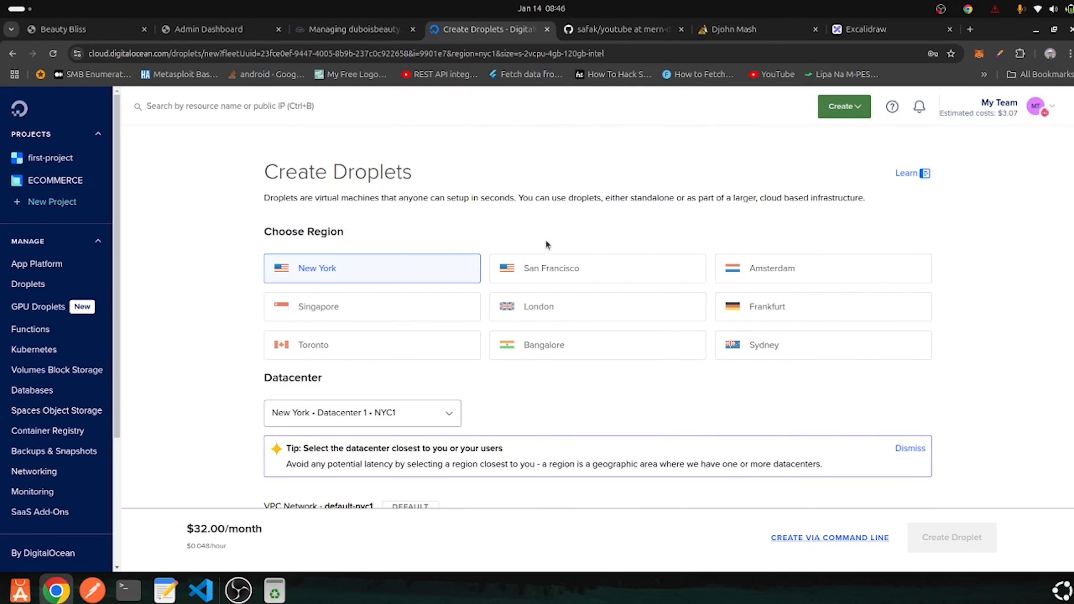
scroll(545, 240, "down", 3)
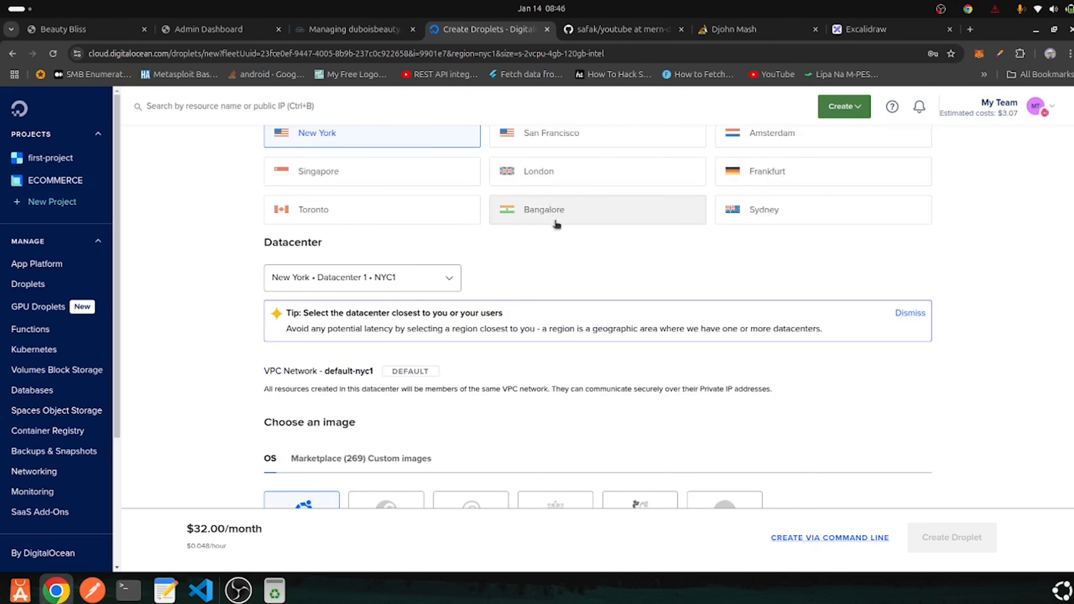
scroll(547, 238, "down", 3)
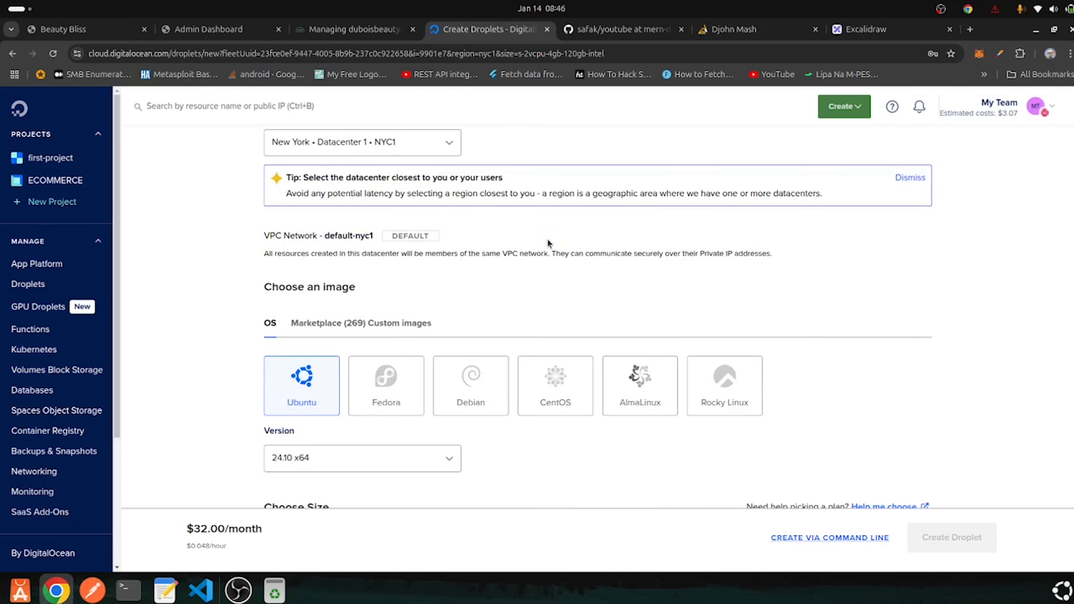
scroll(547, 238, "up", 1)
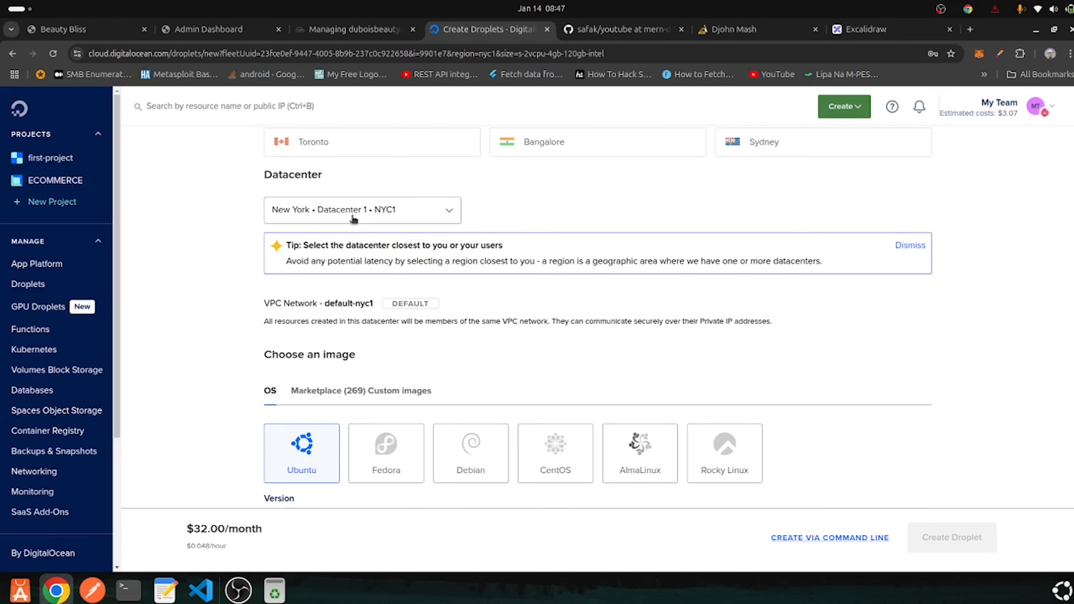
scroll(353, 219, "down", 2)
scroll(330, 167, "up", 2)
scroll(389, 213, "down", 3)
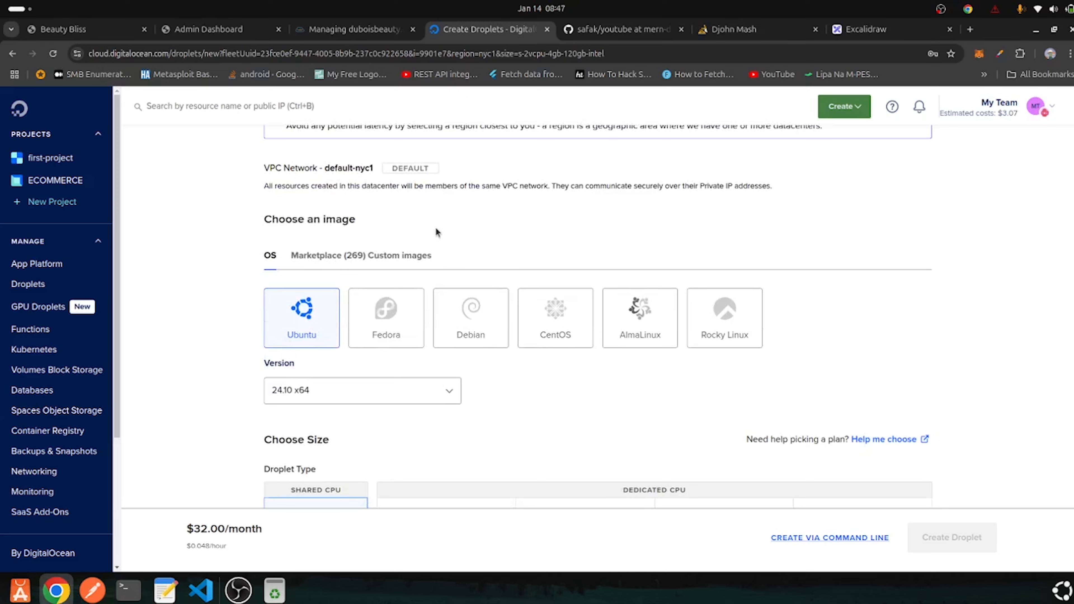
scroll(435, 232, "down", 3)
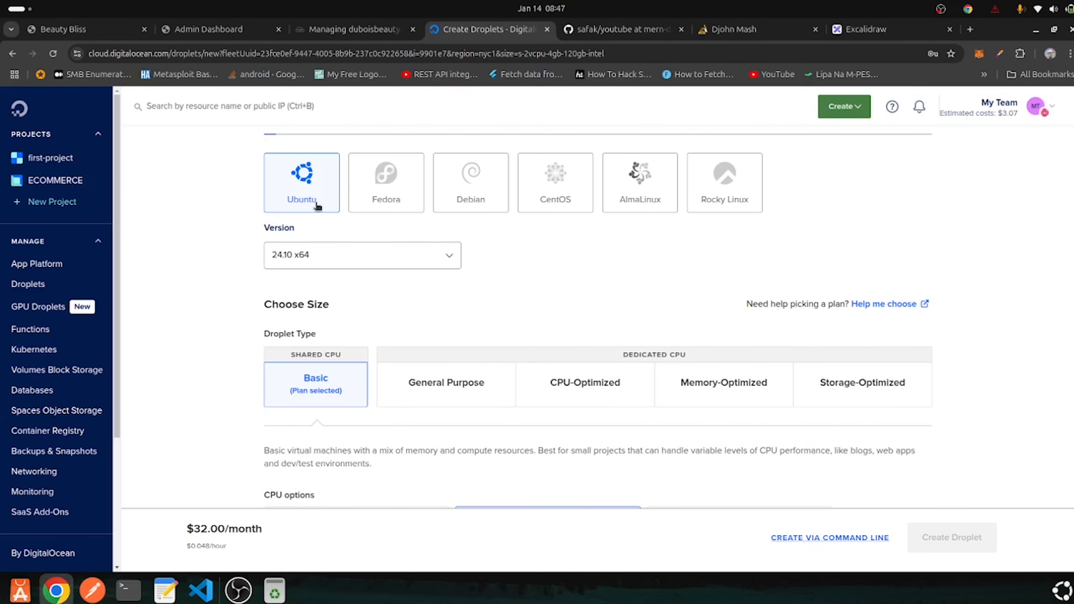
scroll(363, 228, "up", 3)
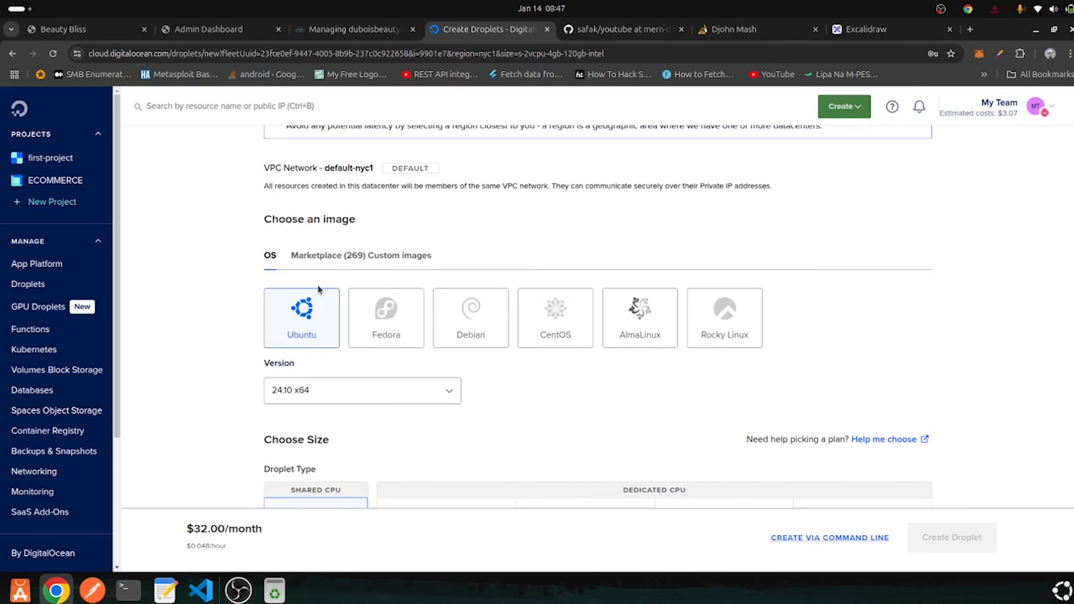
scroll(319, 286, "down", 3)
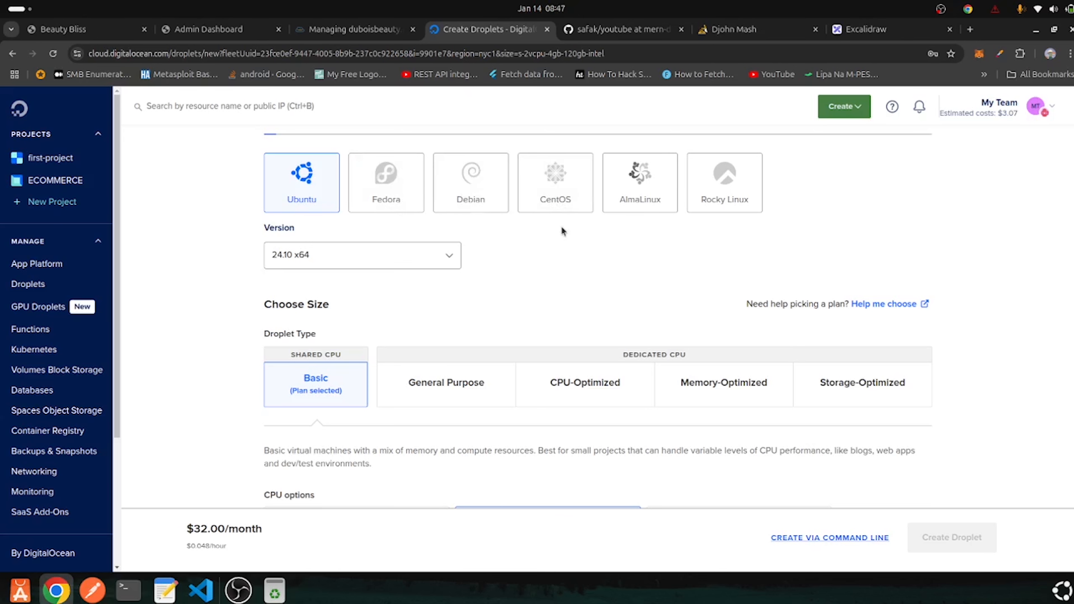
Pick Regular SSD CPU and the $4/mo plan with 512 MB, 1 CPU and 10 GB SSD
scroll(561, 230, "down", 2)
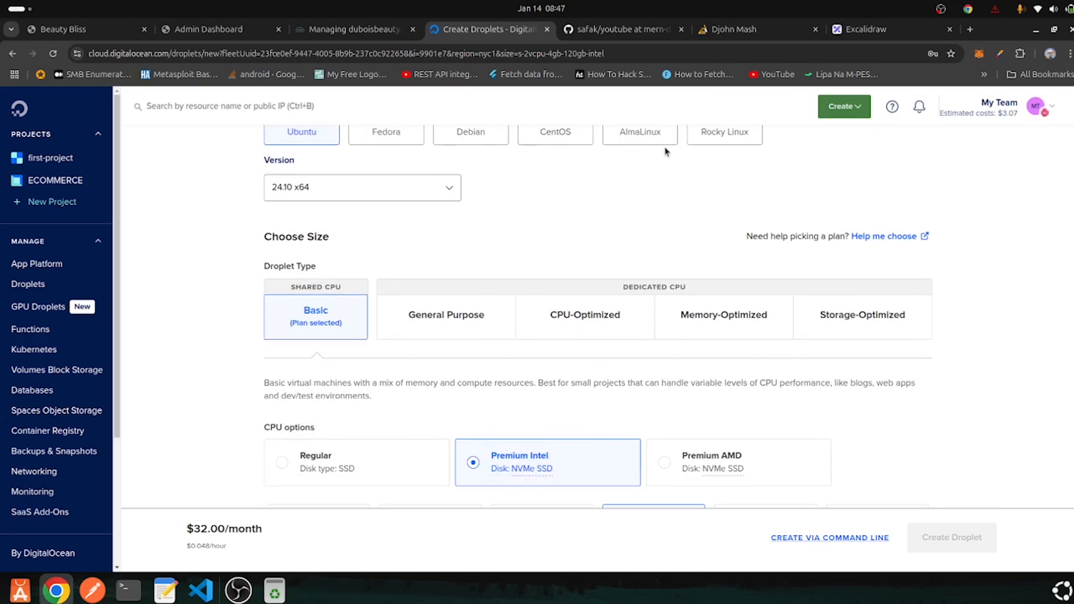
scroll(516, 200, "down", 1)
scroll(518, 199, "down", 2)
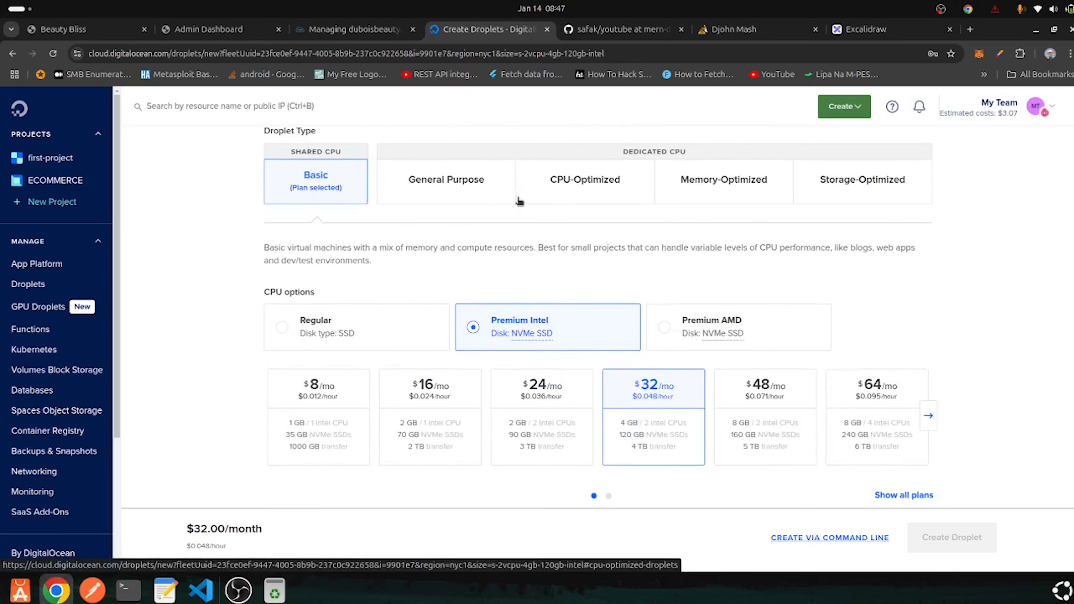
scroll(520, 201, "up", 2)
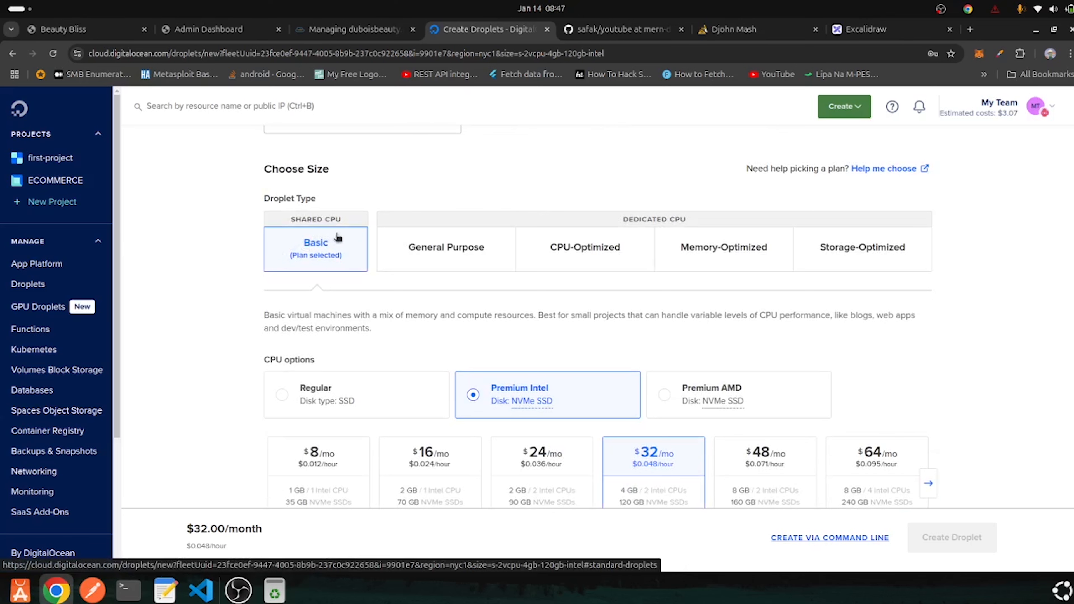
scroll(346, 245, "down", 2)
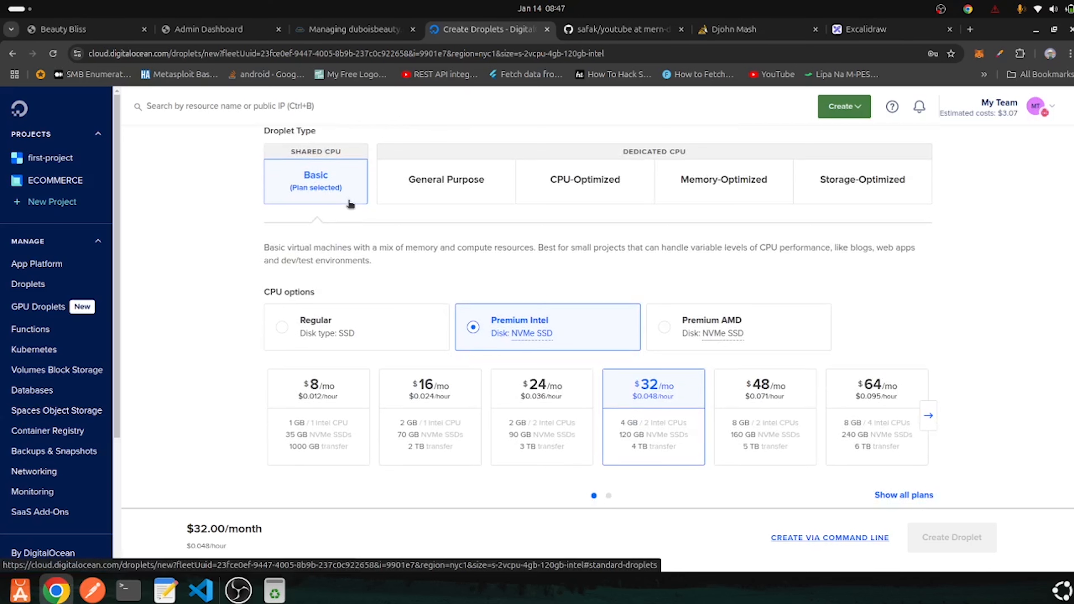
scroll(348, 203, "down", 4)
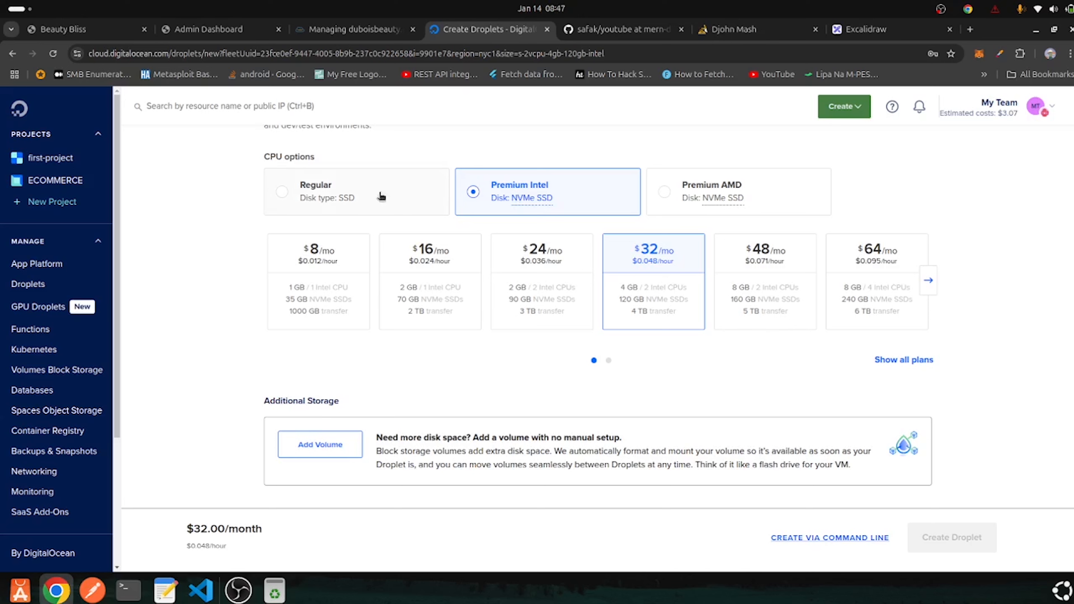
left_click(332, 187)
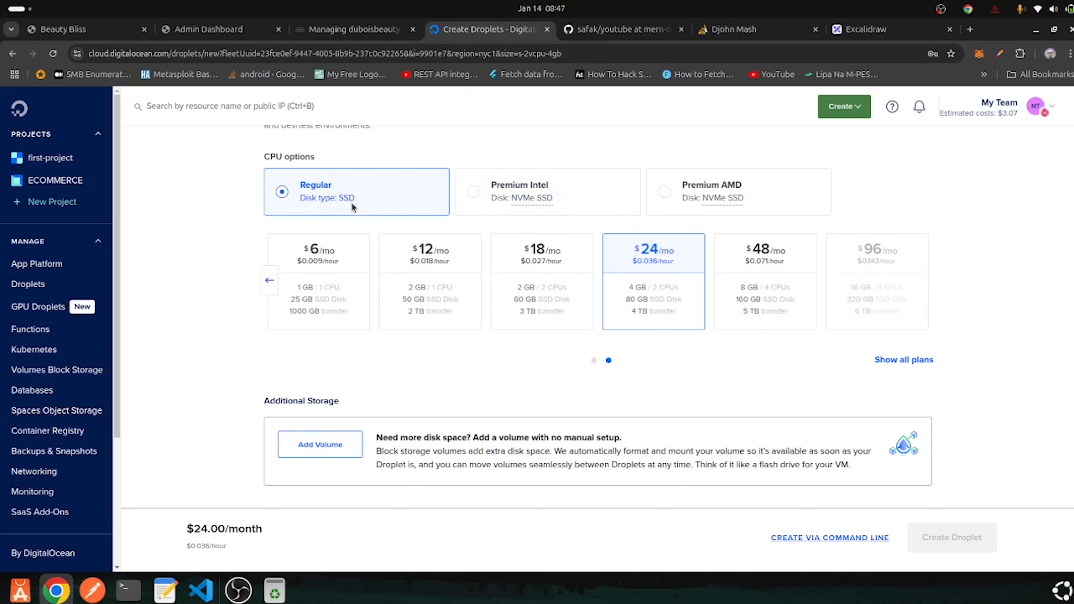
left_click(269, 282)
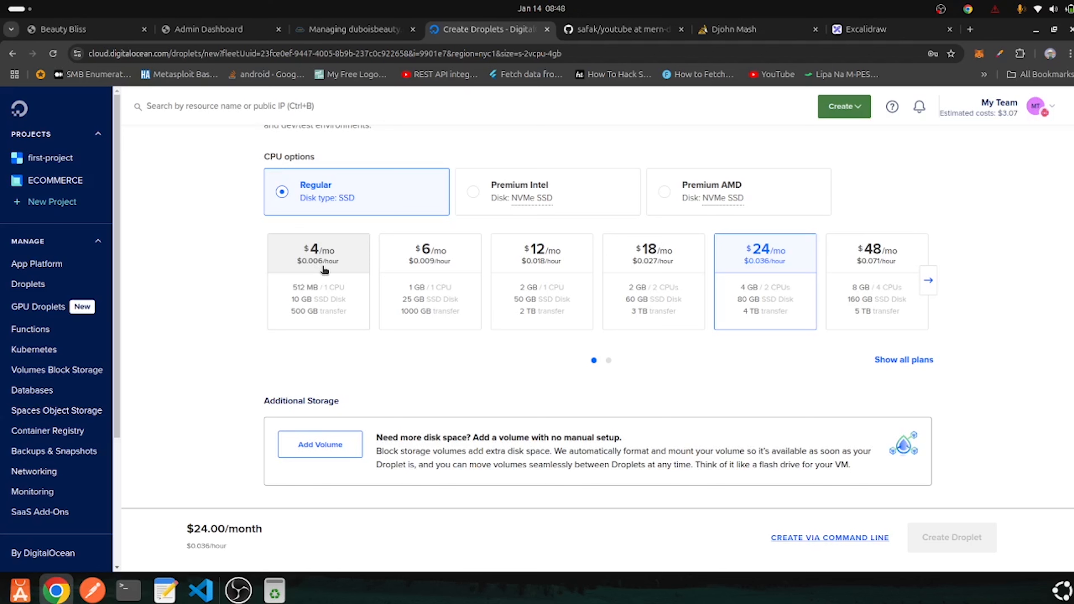
left_click(317, 288)
scroll(328, 278, "down", 5)
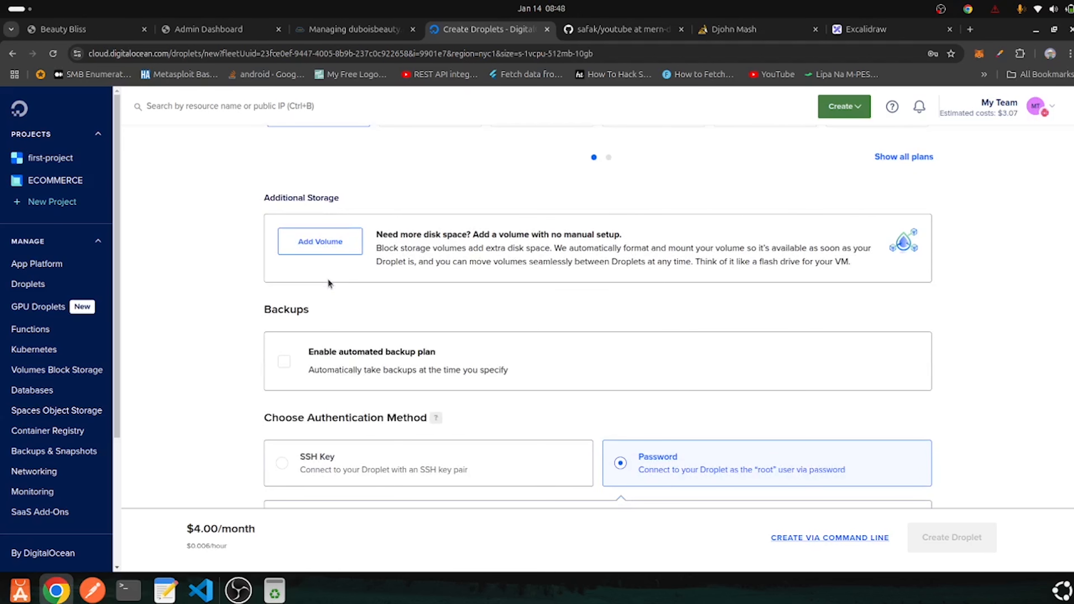
scroll(328, 279, "up", 4)
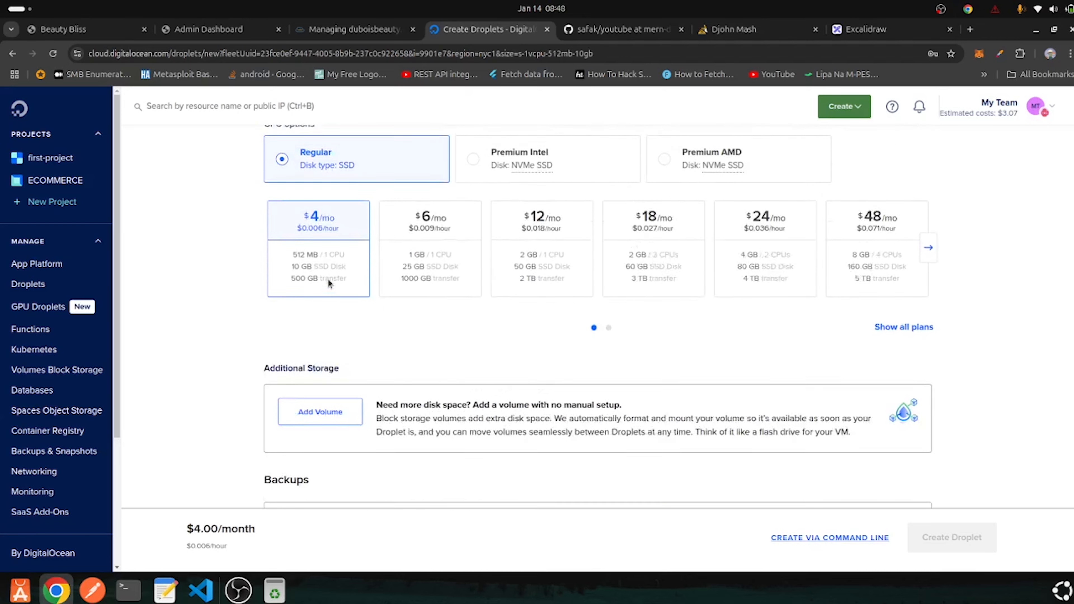
scroll(328, 281, "up", 10)
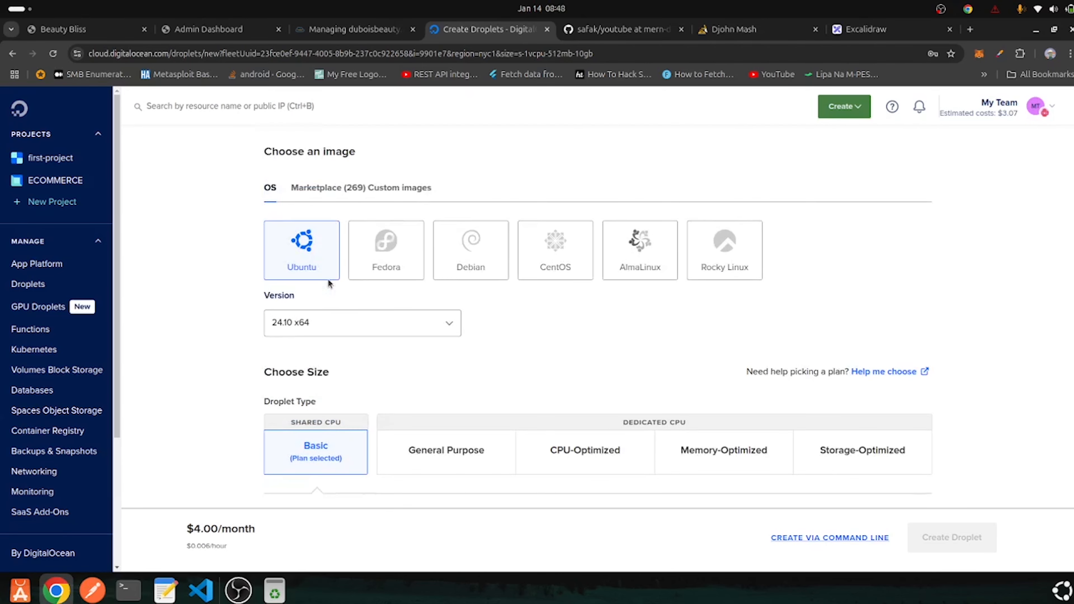
scroll(328, 279, "up", 1)
scroll(328, 279, "down", 14)
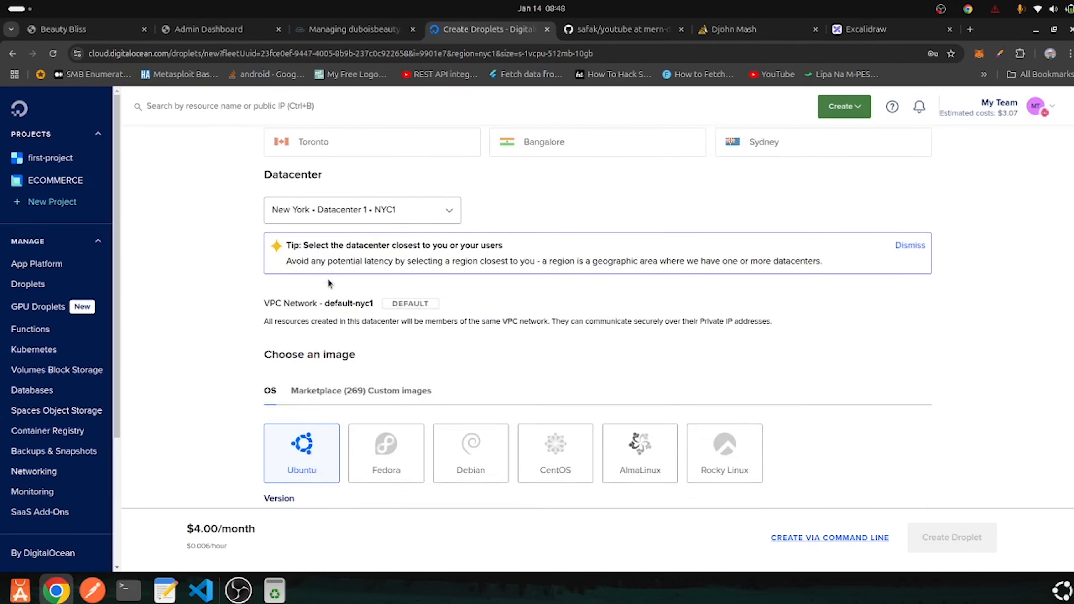
scroll(328, 279, "down", 5)
scroll(328, 279, "up", 4)
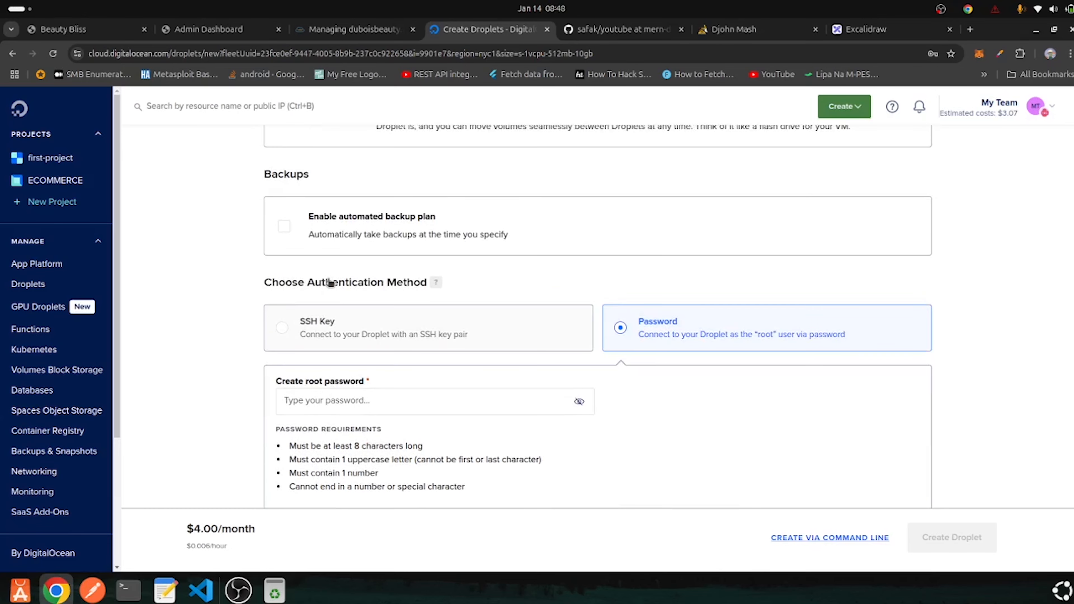
scroll(345, 277, "up", 1)
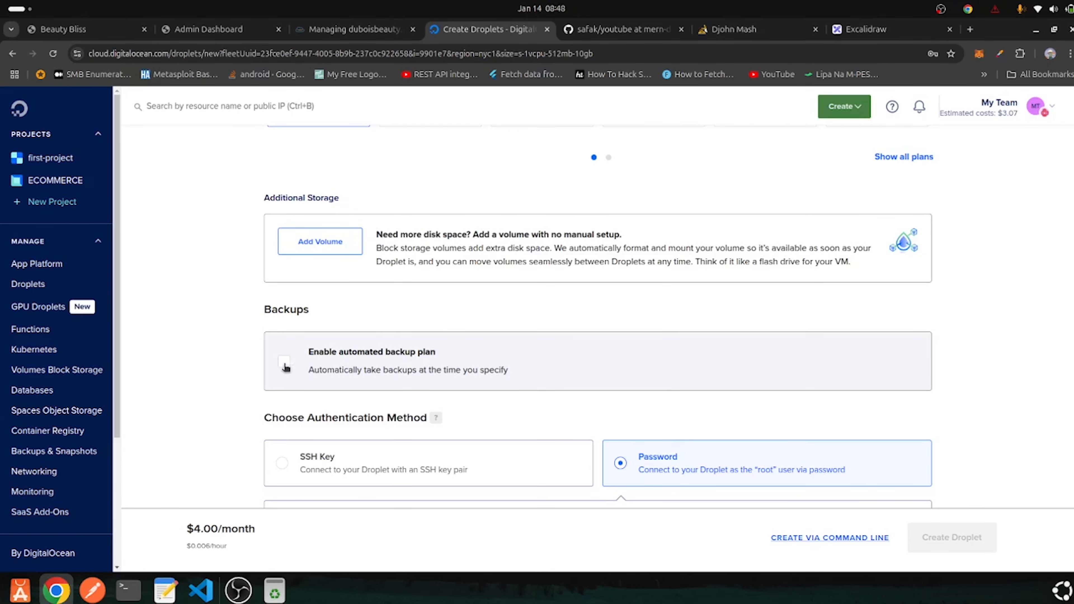
scroll(357, 318, "down", 3)
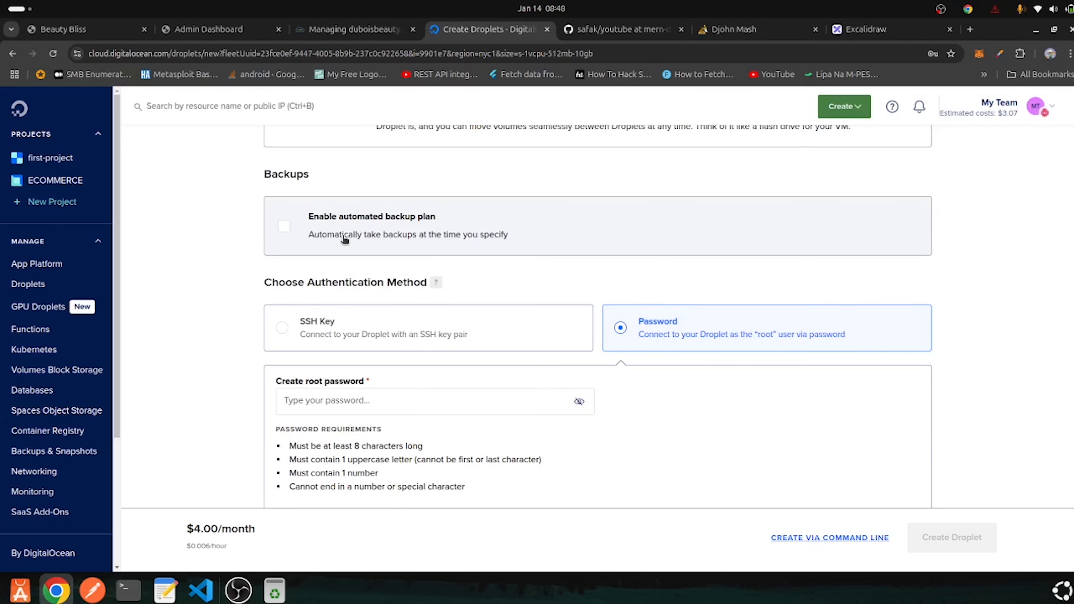
scroll(345, 239, "down", 3)
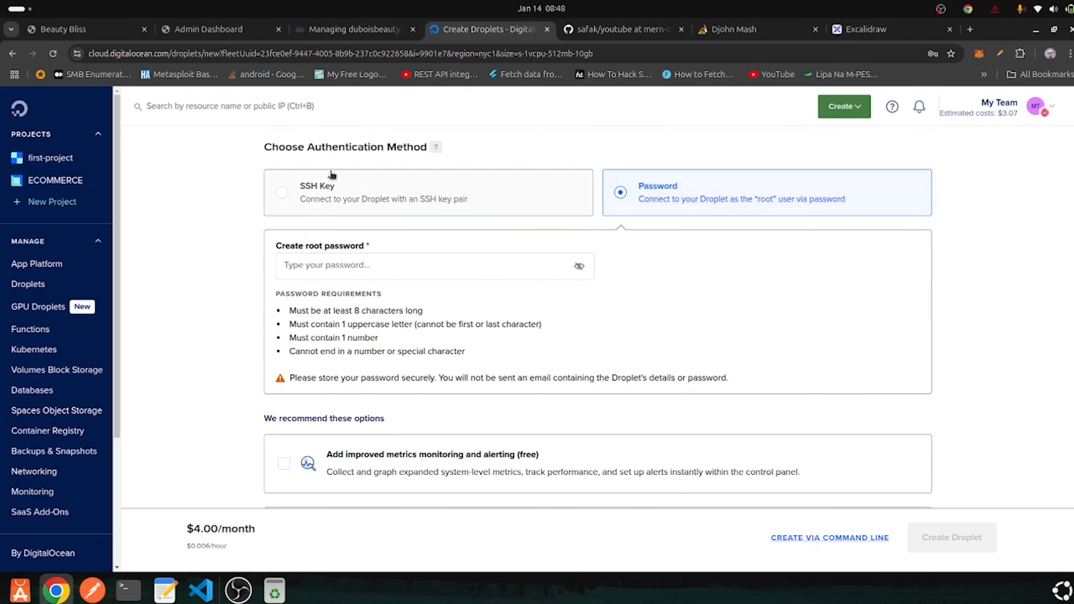
scroll(313, 196, "up", 3)
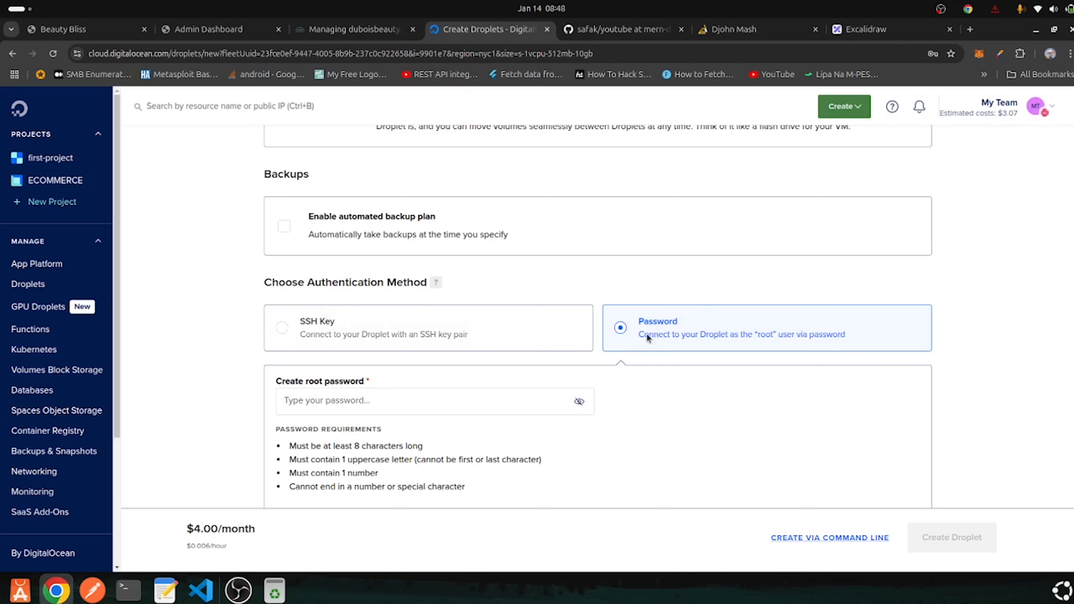
scroll(399, 303, "down", 5)
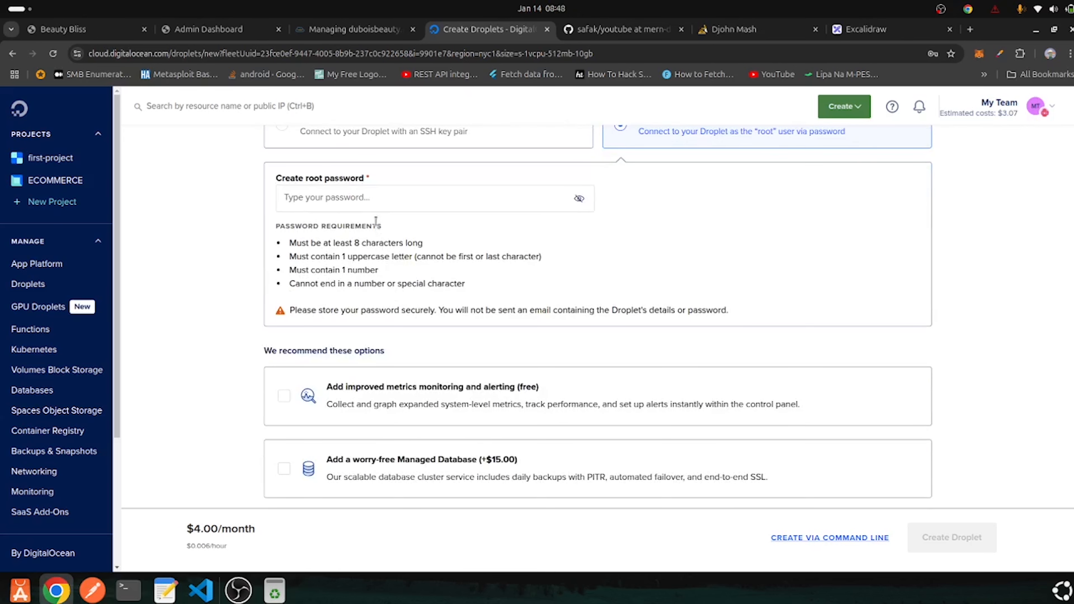
Type a provisional root password into the Create root password field
left_click(339, 204)
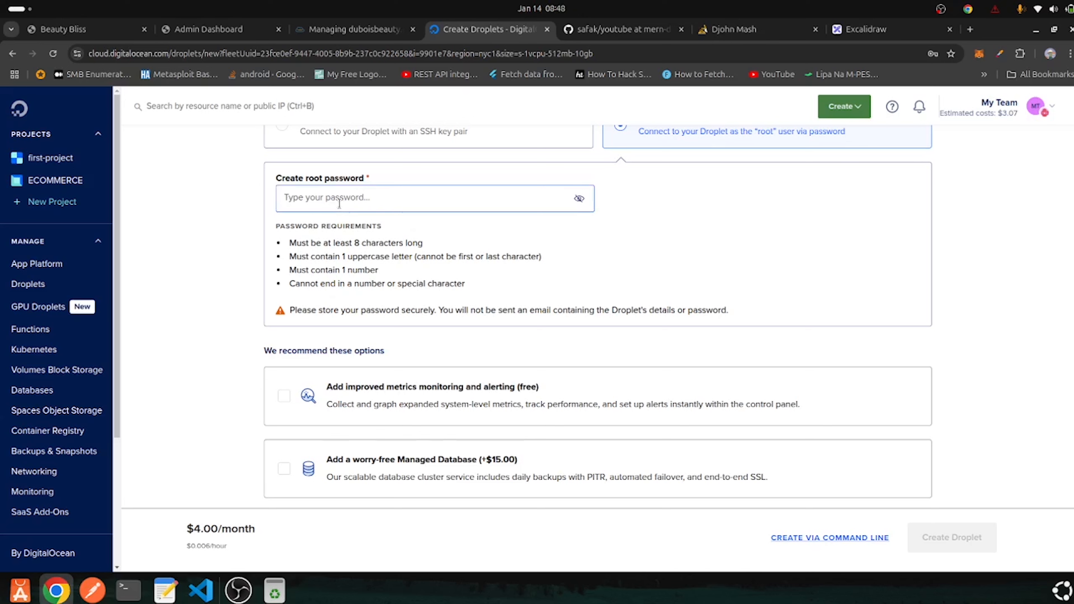
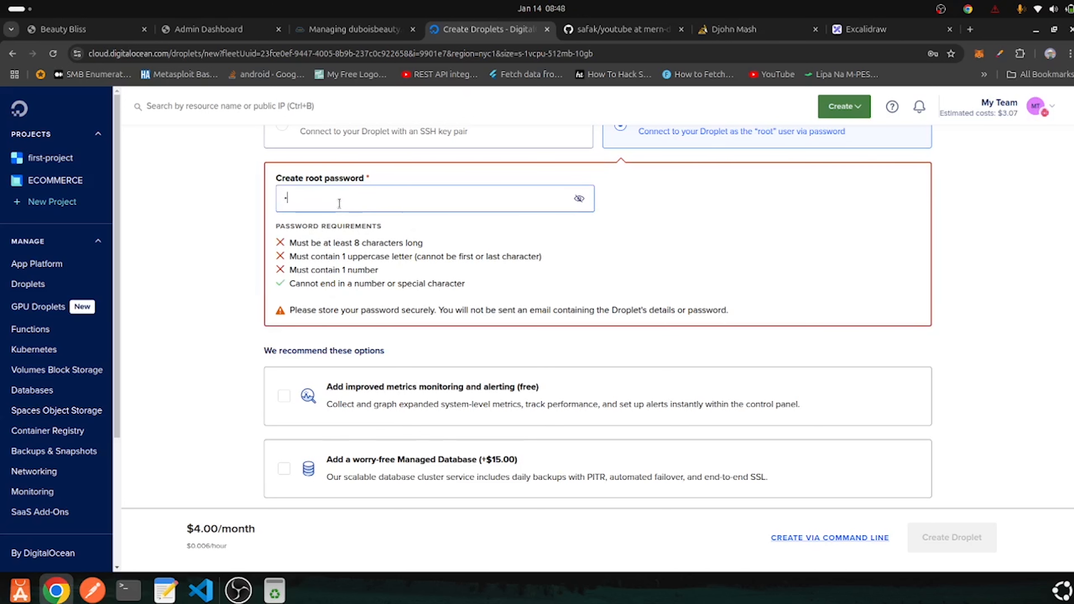
key("BackSpace")
key("Tab")
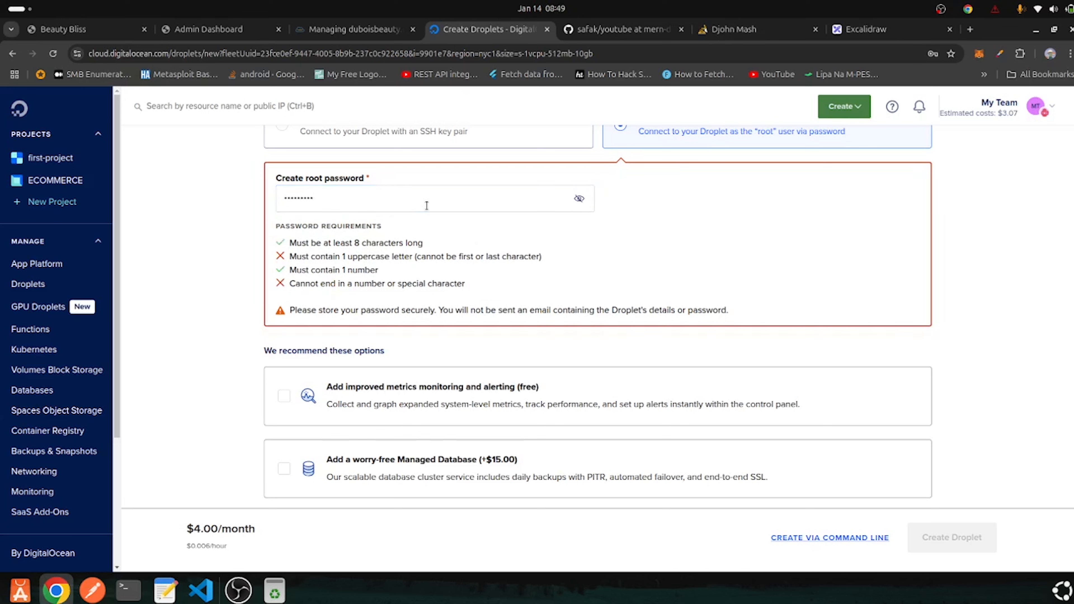
Select and delete the root password so the field is blank
left_click(402, 196)
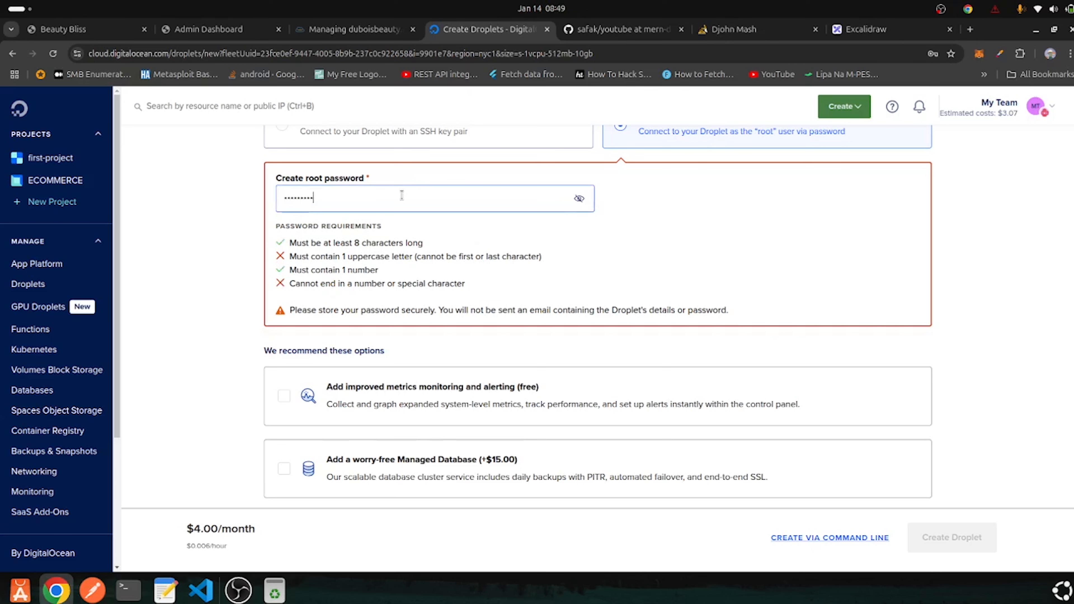
key("ctrl+a")
key("BackSpace")
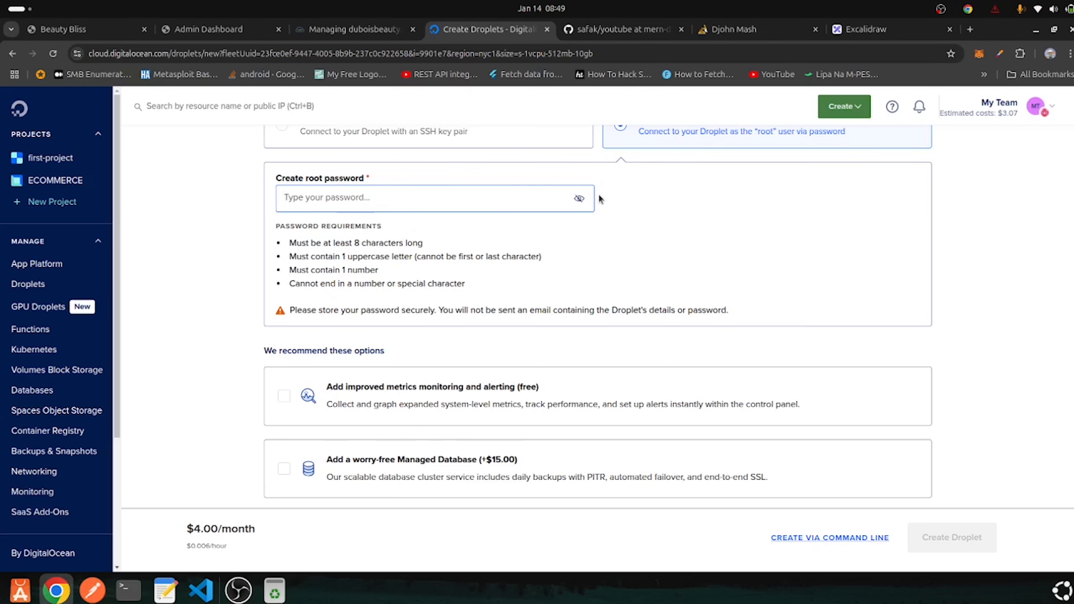
scroll(598, 194, "down", 2)
scroll(577, 179, "up", 4)
Show the password as plain text and type a draft root password, adjusting its capitalization
left_click(580, 266)
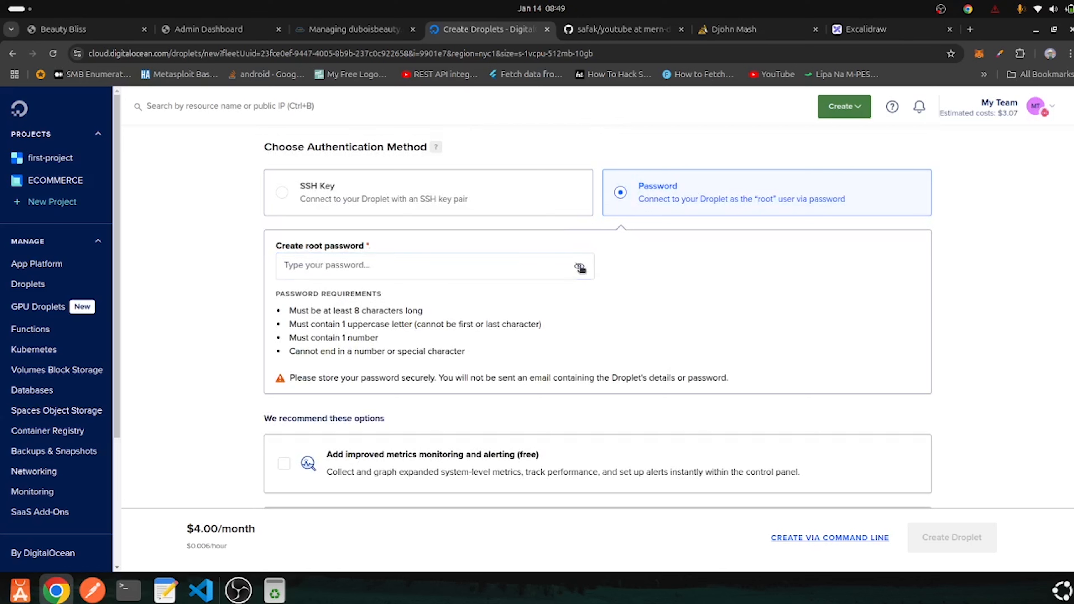
left_click(307, 260)
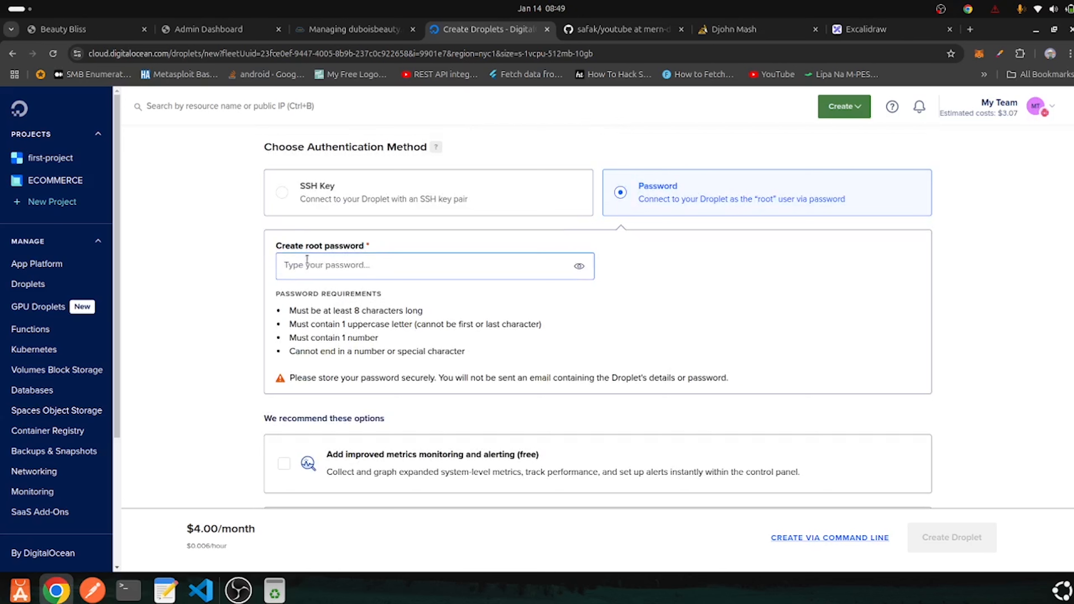
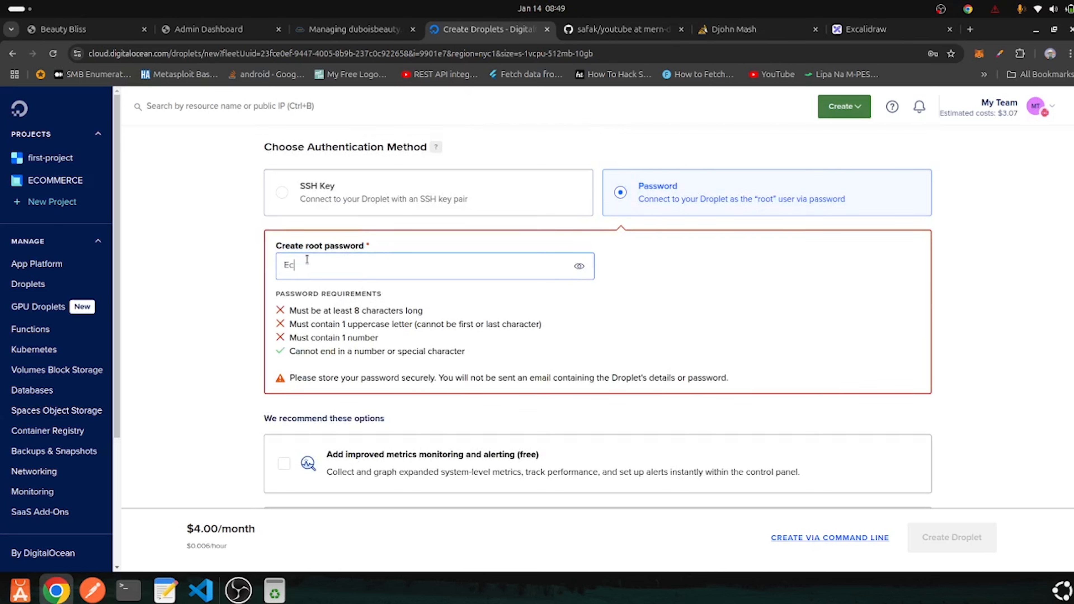
left_click(291, 278)
key("BackSpace")
type("e")
left_click(353, 265)
type("@")
left_click(330, 263)
key("BackSpace")
Retype the root password and revise it until all four requirement checks pass
key("BackSpace")
key("BackSpace")
key("BackSpace")
key("BackSpace")
key("BackSpace")
key("BackSpace")
key("BackSpace")
key("BackSpace")
key("BackSpace")
key("BackSpace")
key("BackSpace")
key("BackSpace")
key("BackSpace")
key("BackSpace")
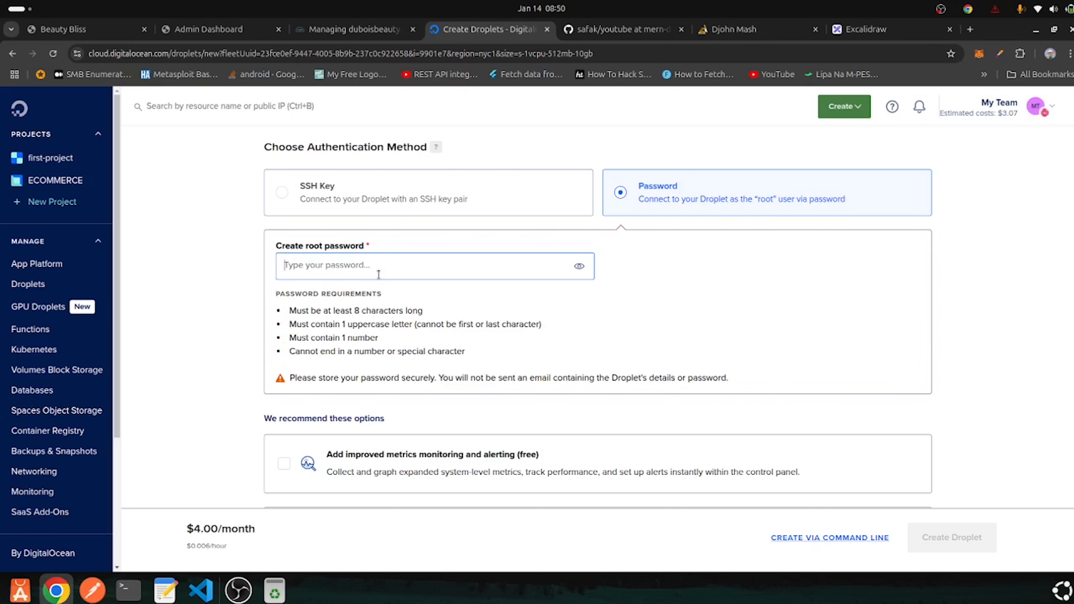
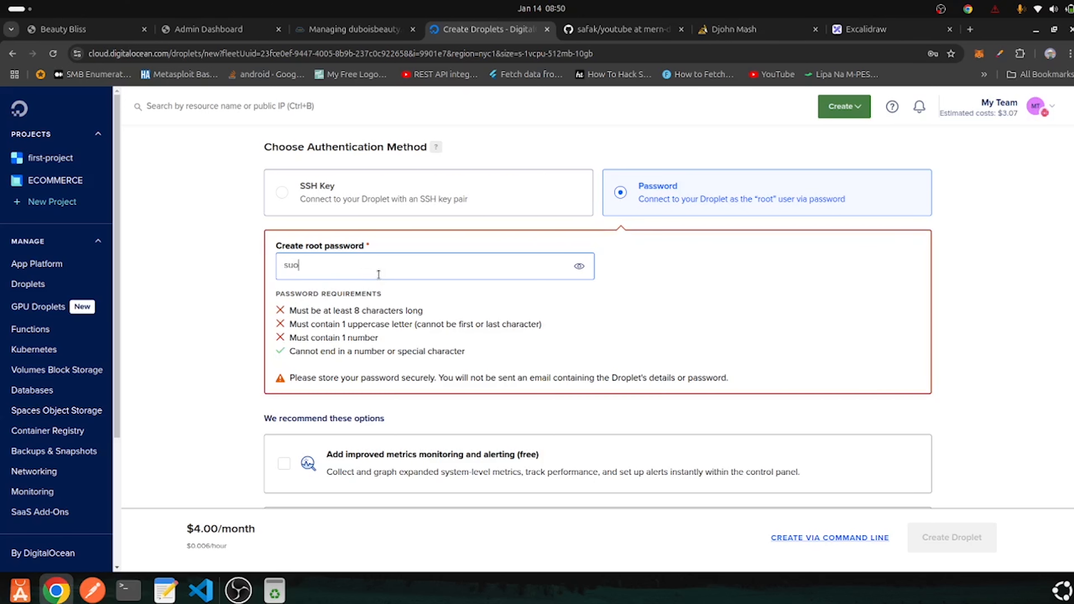
key("Tab")
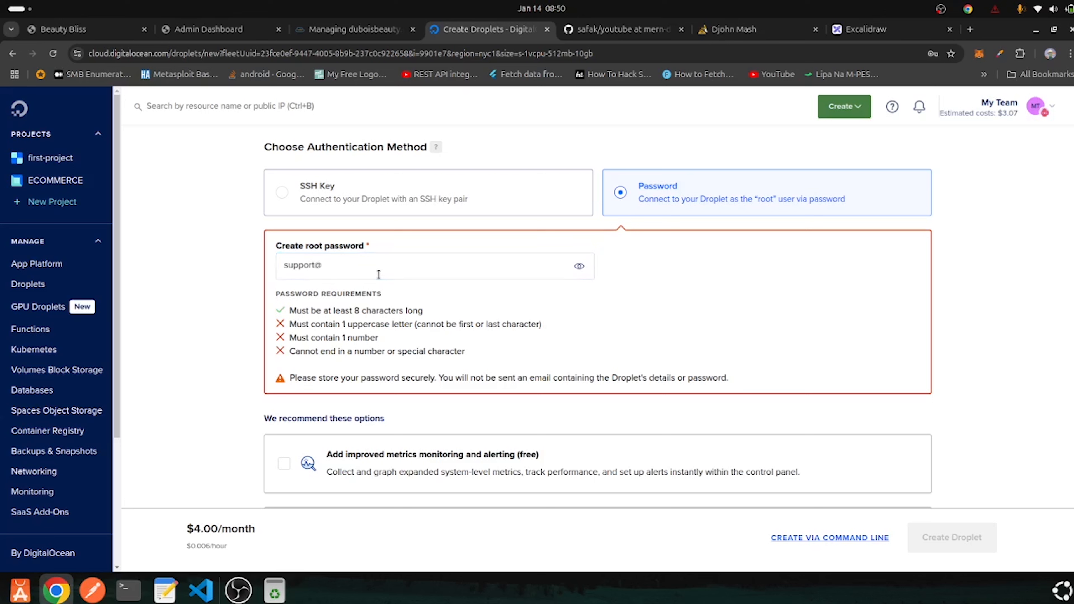
left_click(347, 266)
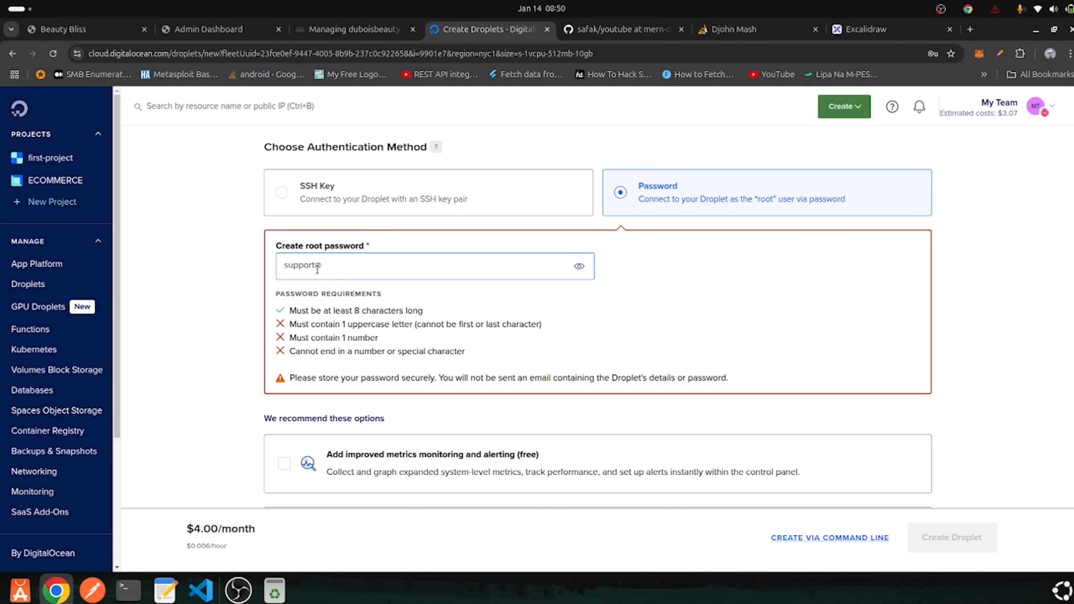
type("K")
left_click(315, 265)
type("1")
key("BackSpace")
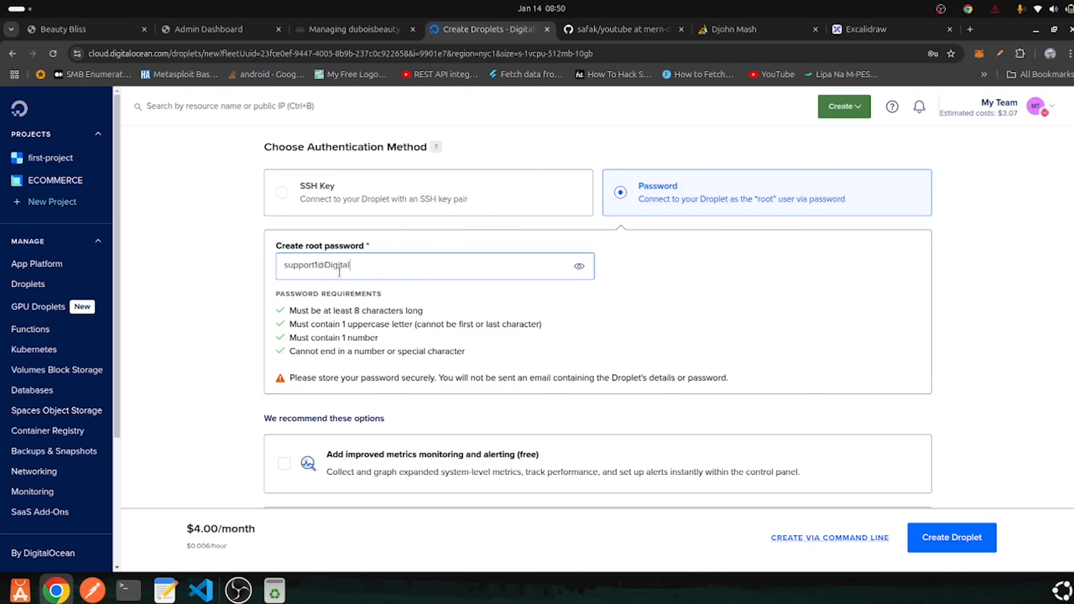
scroll(397, 270, "down", 2)
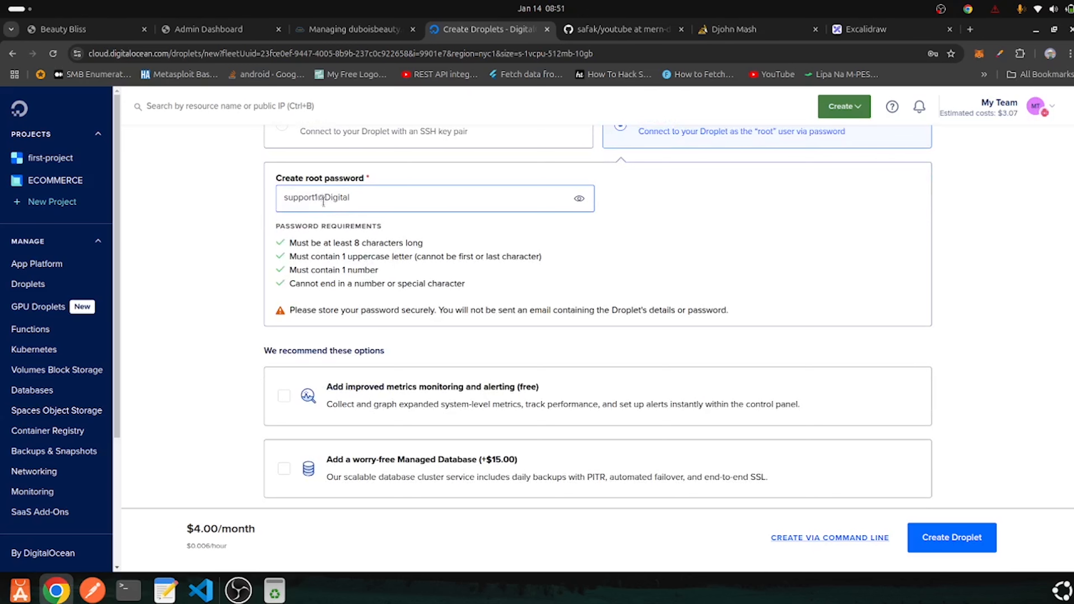
scroll(404, 214, "up", 5)
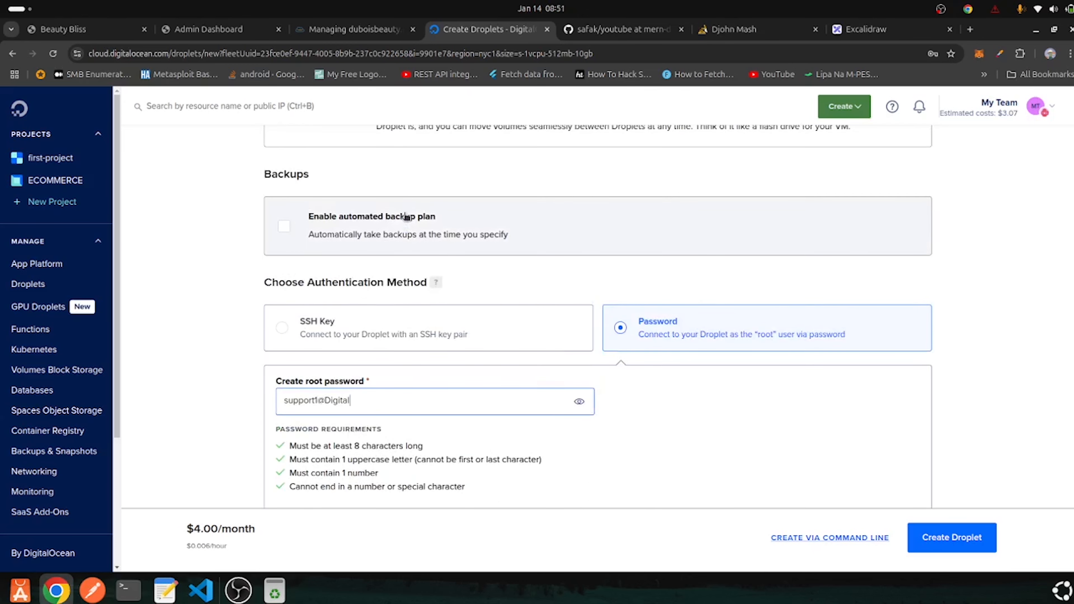
Check Finalize Details to confirm the droplet goes into the ECOMMERCE project
scroll(404, 225, "down", 10)
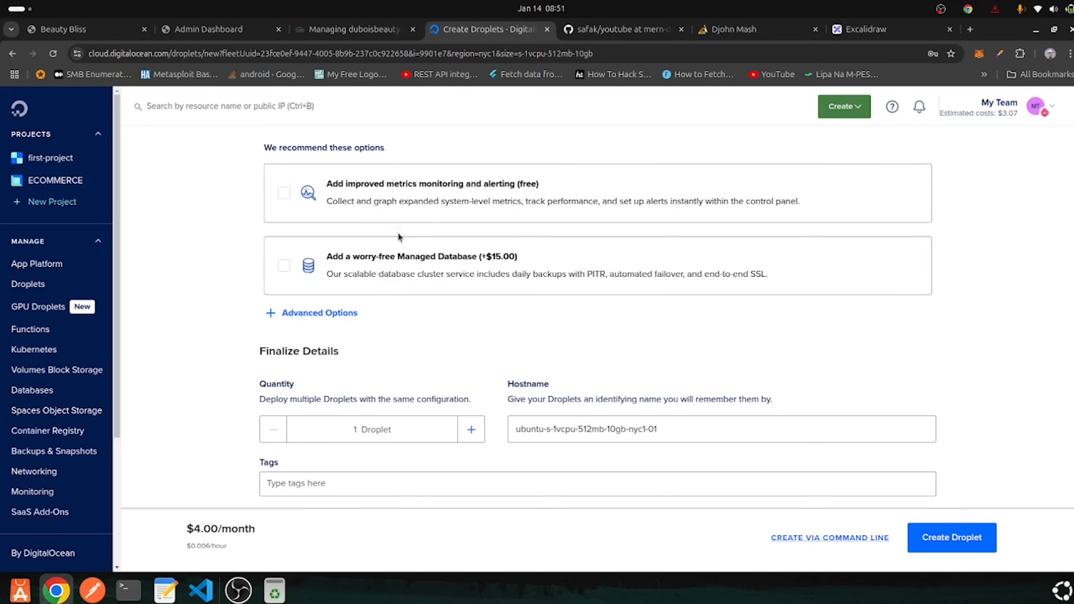
scroll(396, 243, "down", 2)
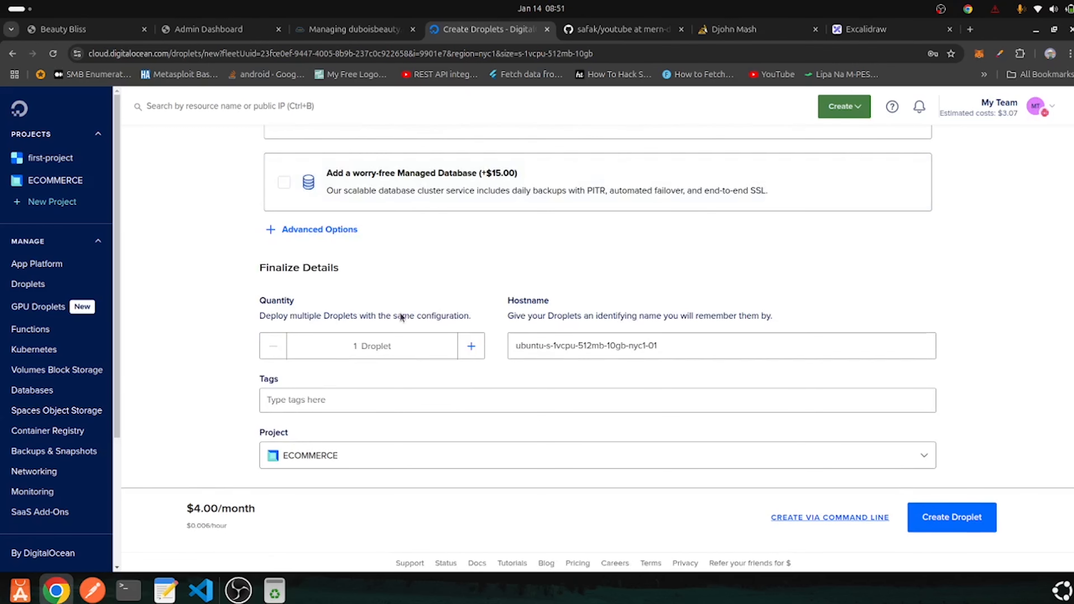
scroll(405, 296, "up", 2)
scroll(412, 267, "down", 2)
scroll(497, 236, "up", 8)
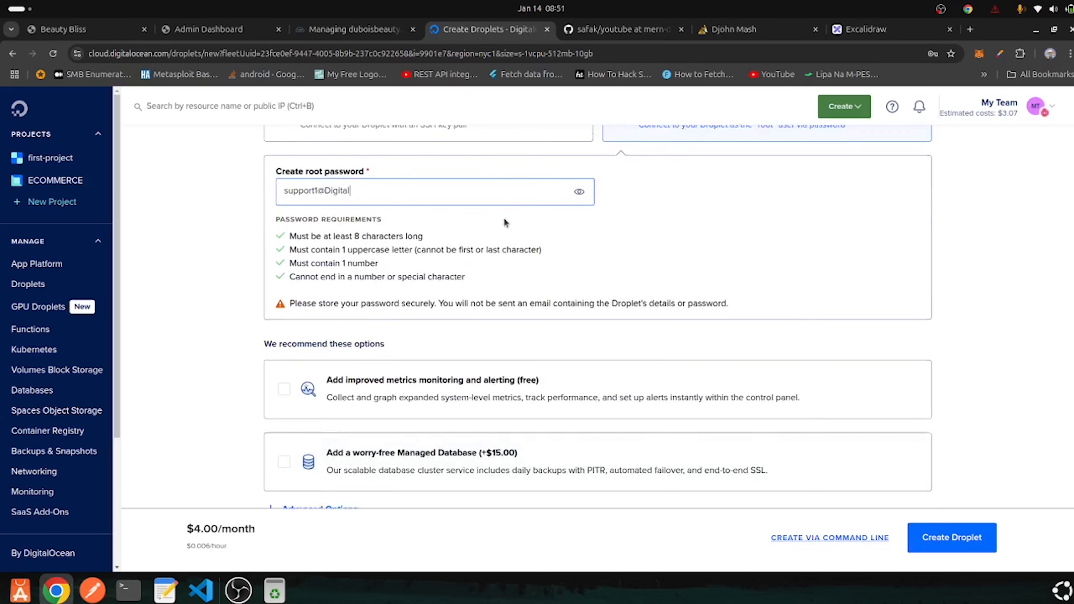
Copy the root password to the clipboard, then add more characters to its end
left_click_drag(465, 245, 284, 250)
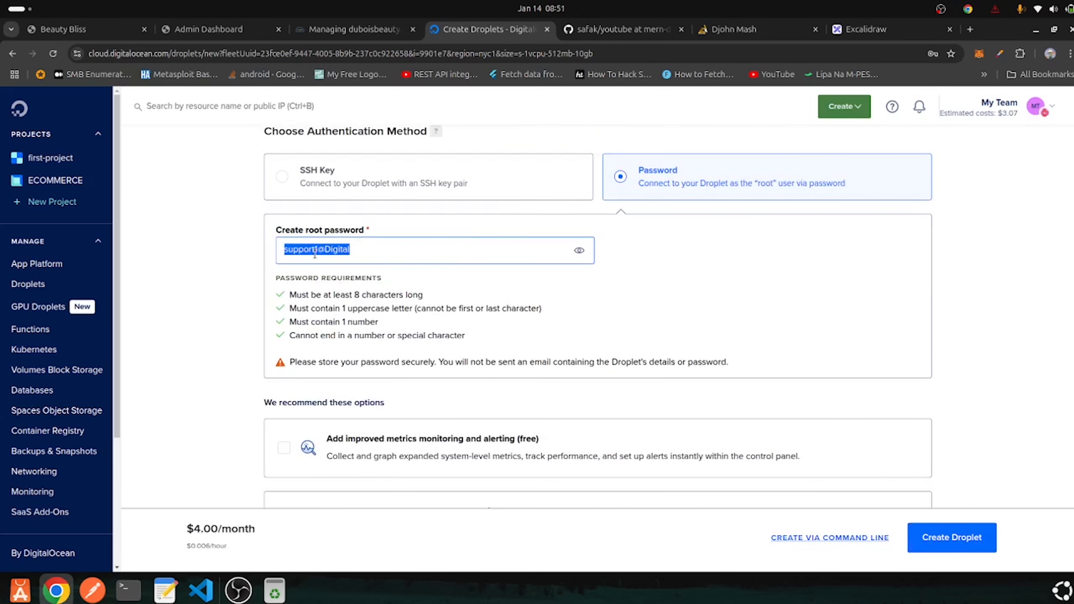
right_click(309, 247)
left_click(356, 327)
left_click(378, 256)
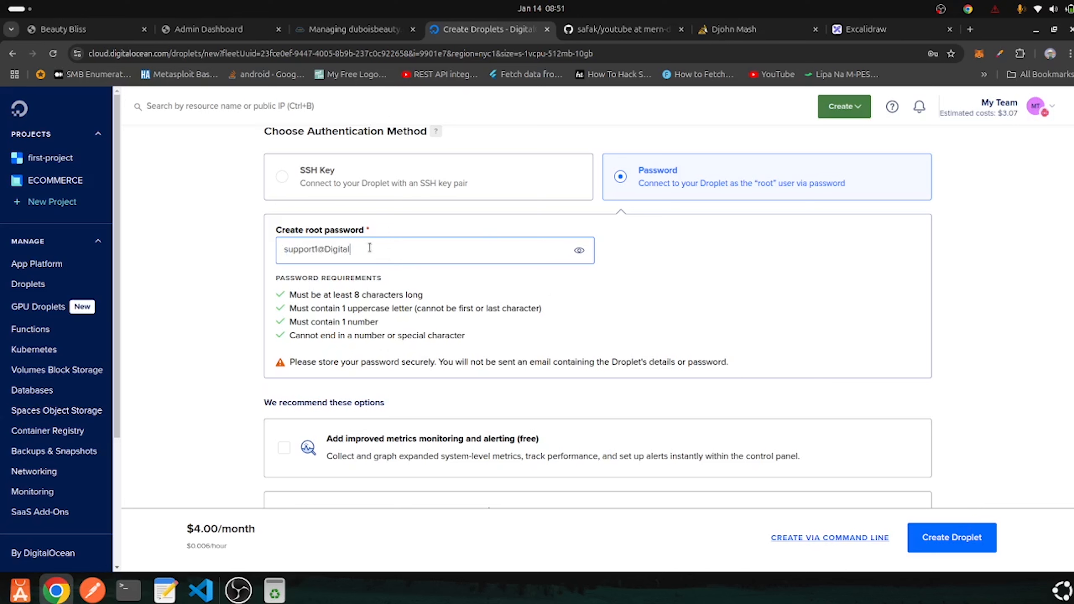
Create the droplet and copy its public IP 104.248.118.37 from the ECOMMERCE page
left_click(948, 537)
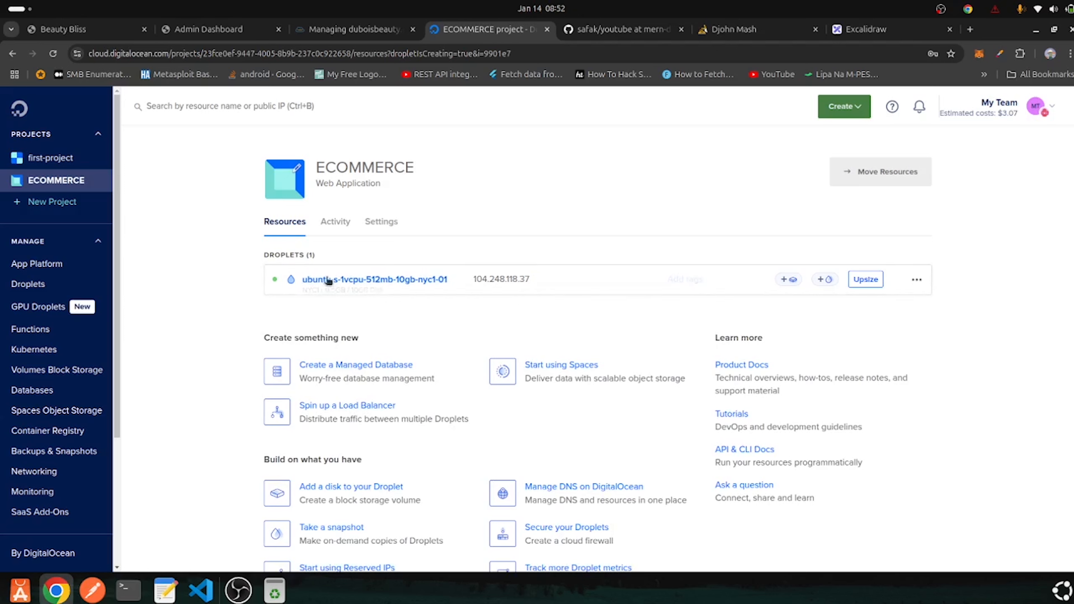
left_click(915, 279)
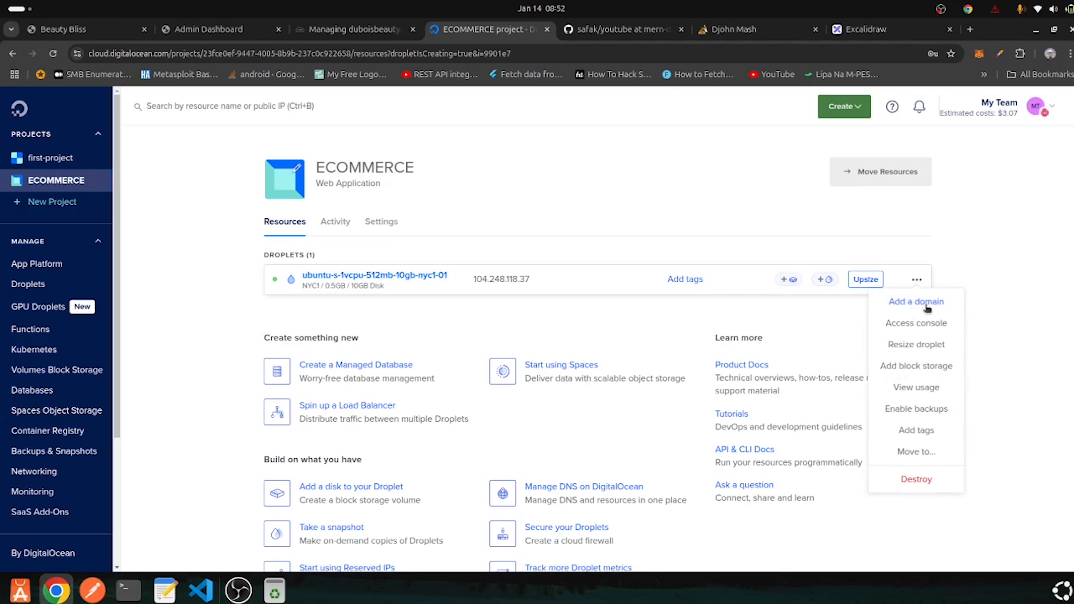
left_click(957, 243)
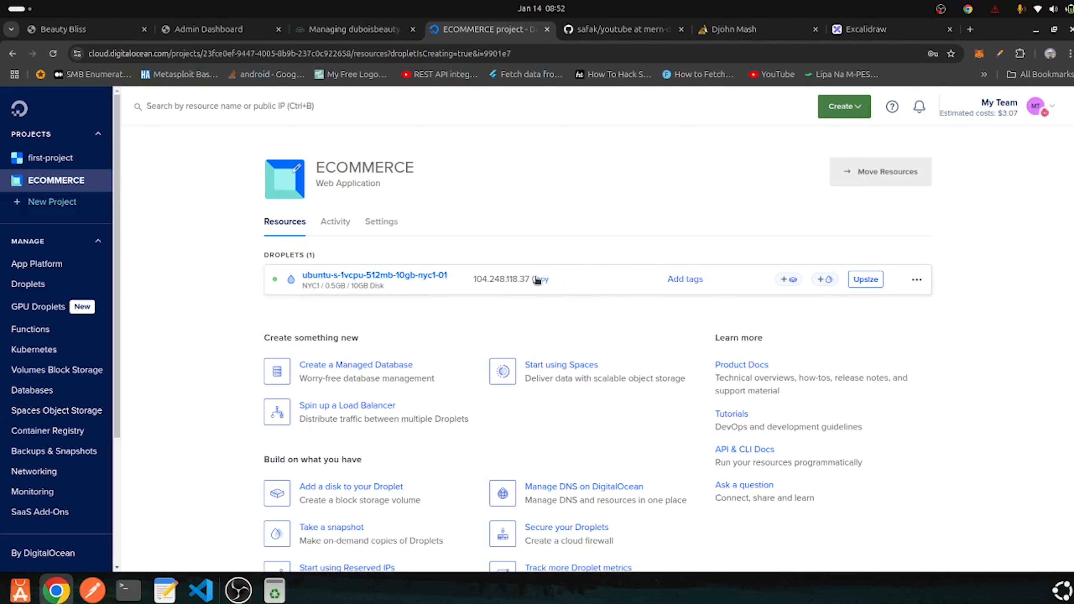
left_click(541, 281)
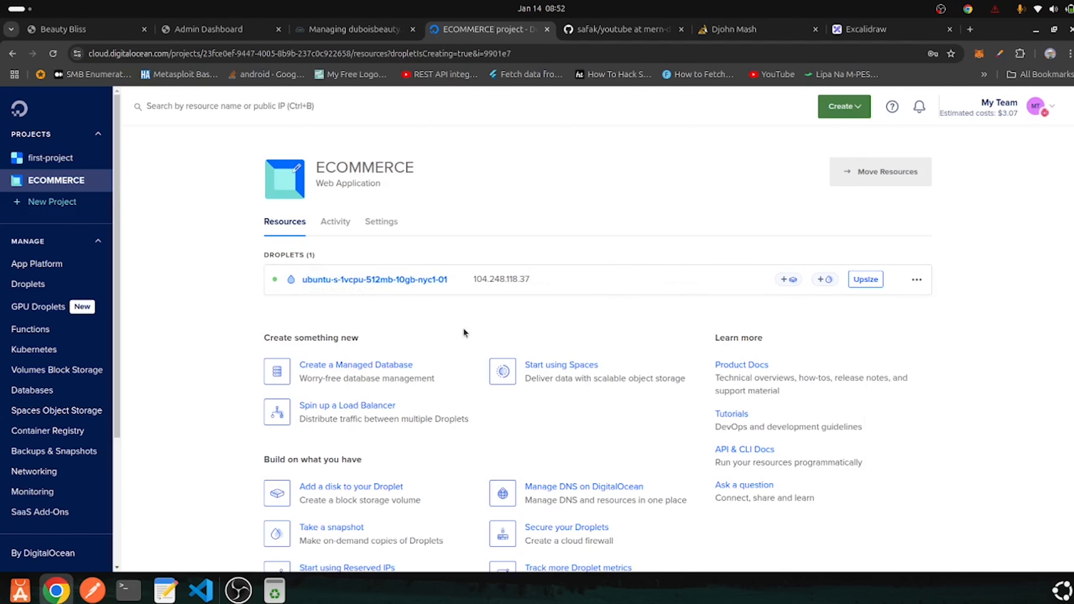
Clear the Terminal and run ssh root@ with the droplet's pasted IP address
left_click(128, 590)
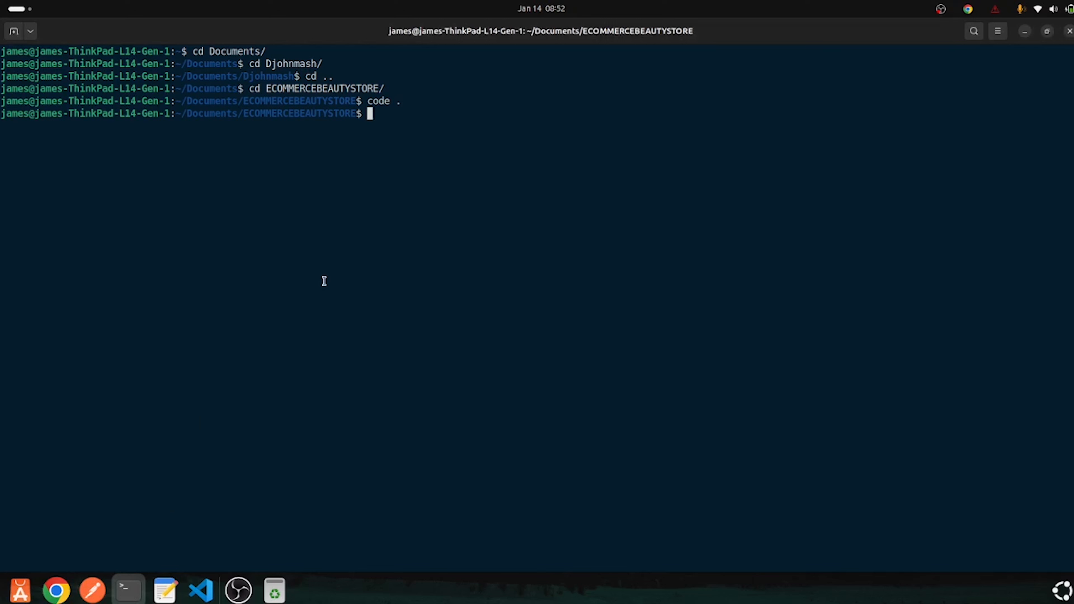
type("clear")
key("Return")
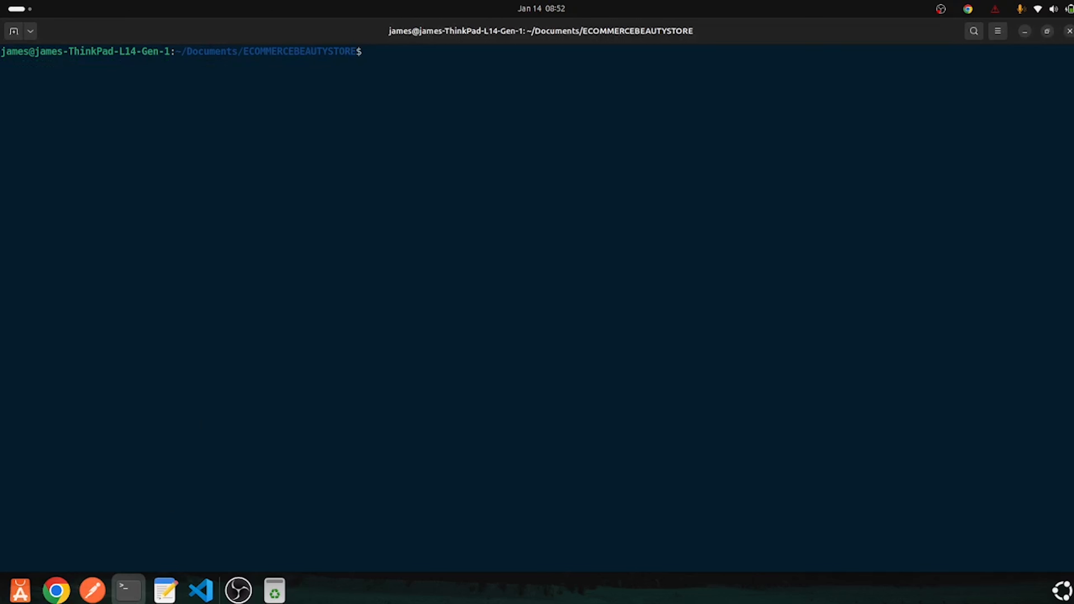
type("ssh root@")
right_click(463, 58)
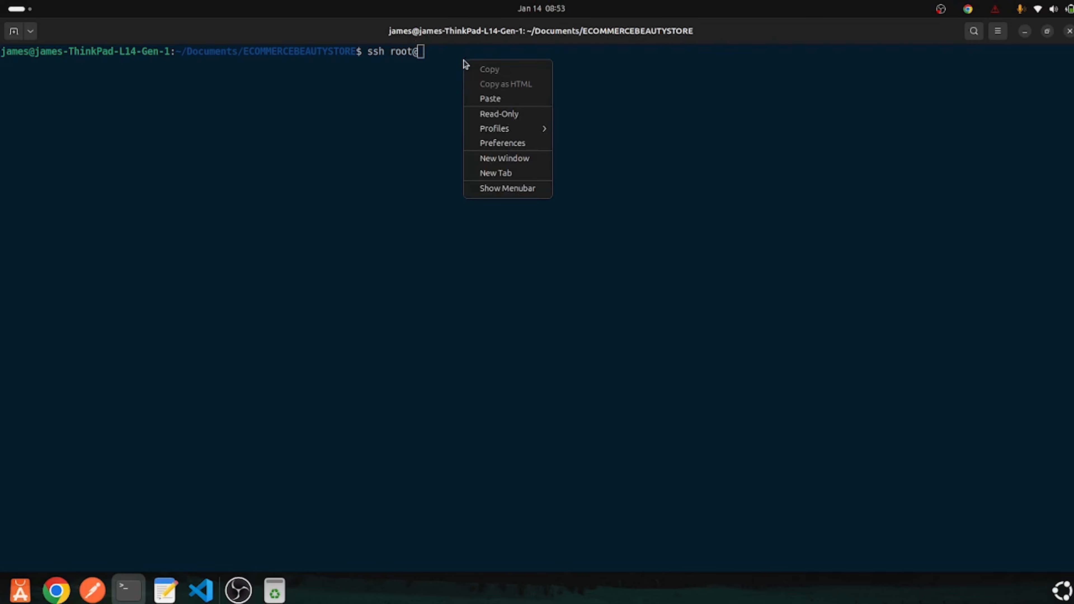
left_click(499, 98)
key("Return")
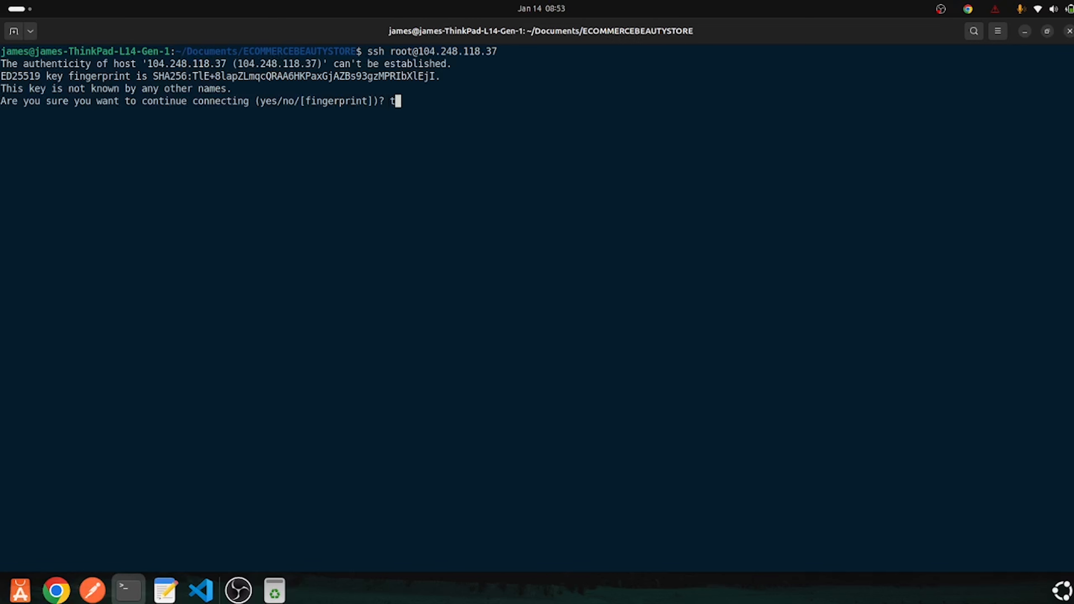
Accept the host fingerprint, log in with the root password, and clear the droplet's shell
type("yes")
key("Return")
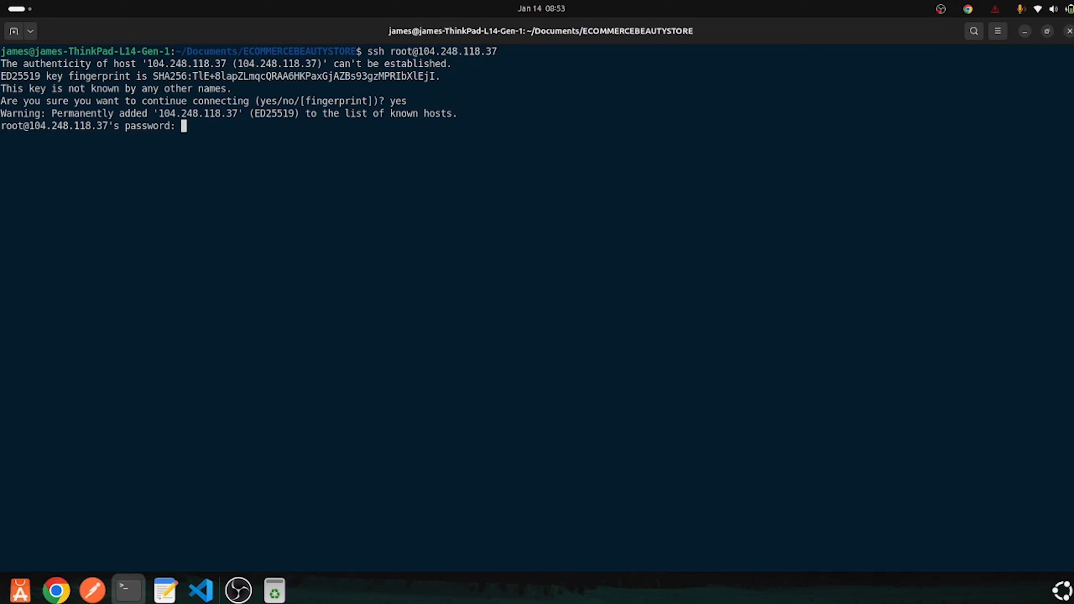
key("Return")
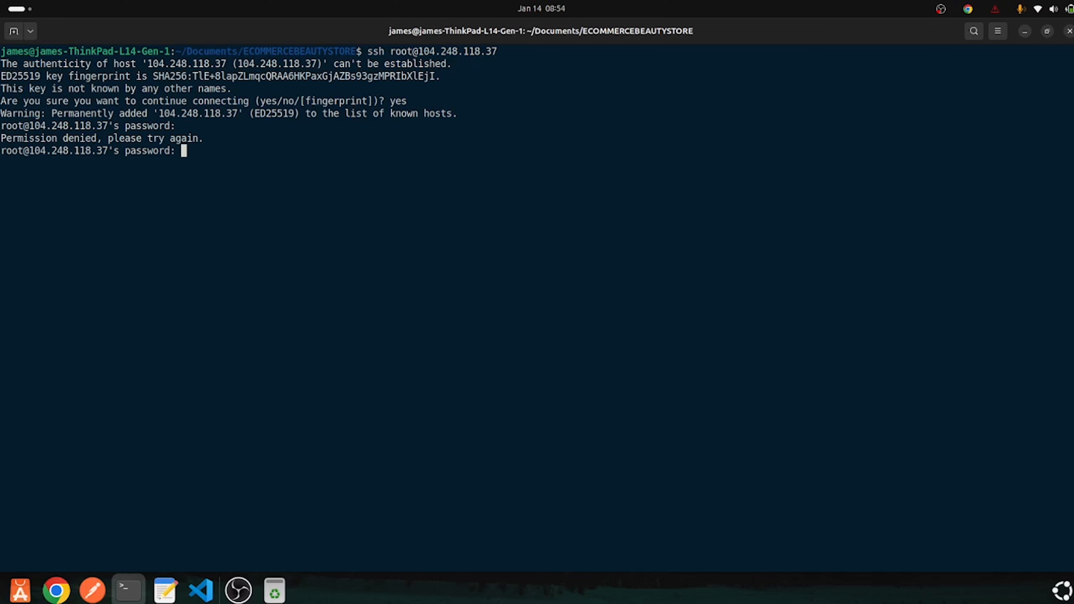
key("Return")
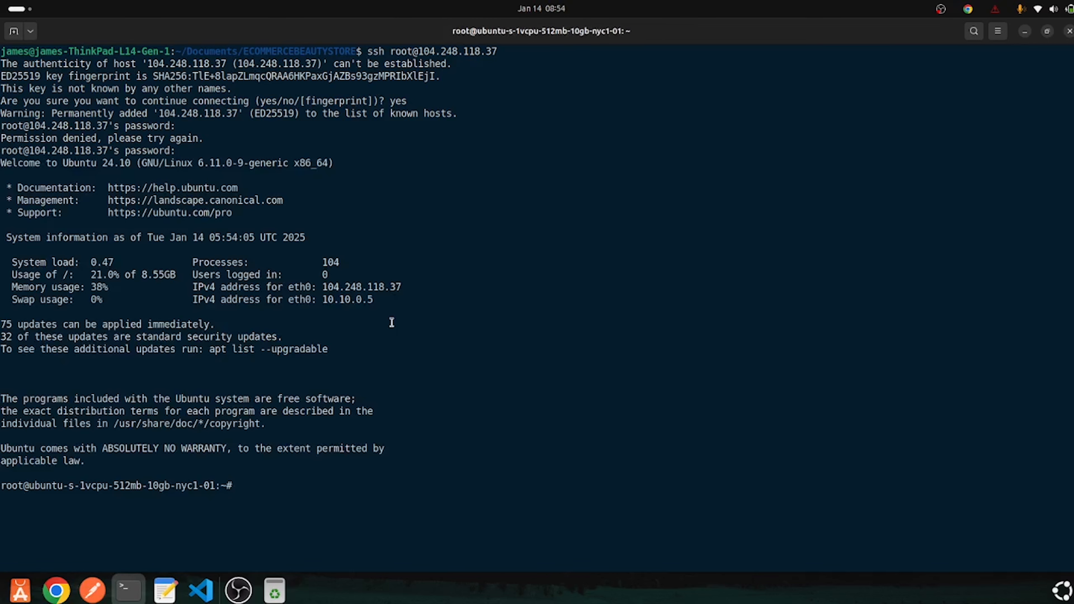
type("clear")
key("Return")
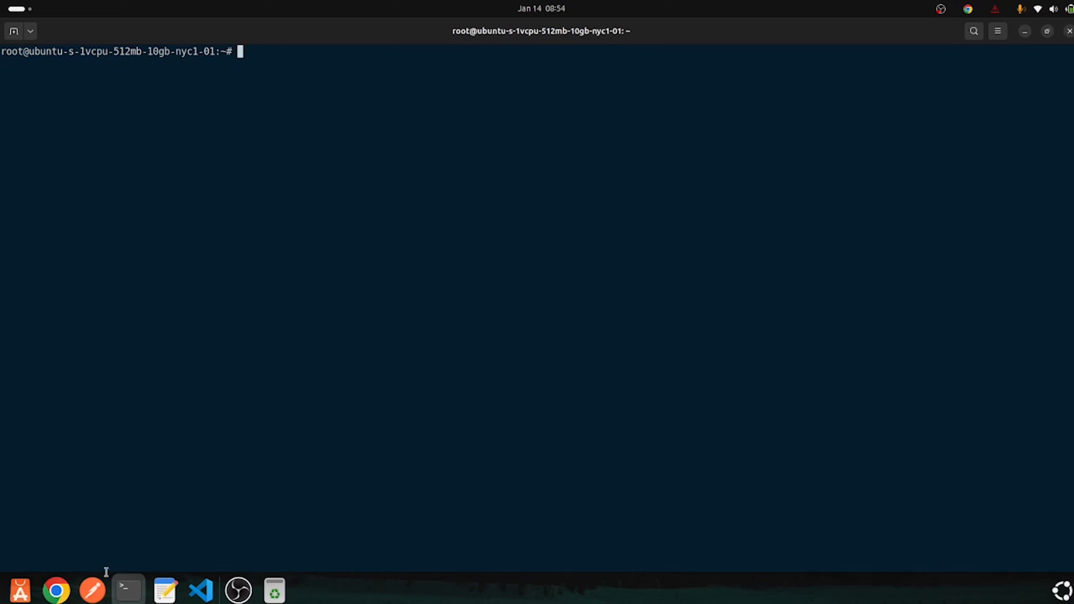
Review the mern-deployment README's Connection and First Configuration sections, then return to the ECOMMERCE project
left_click(55, 597)
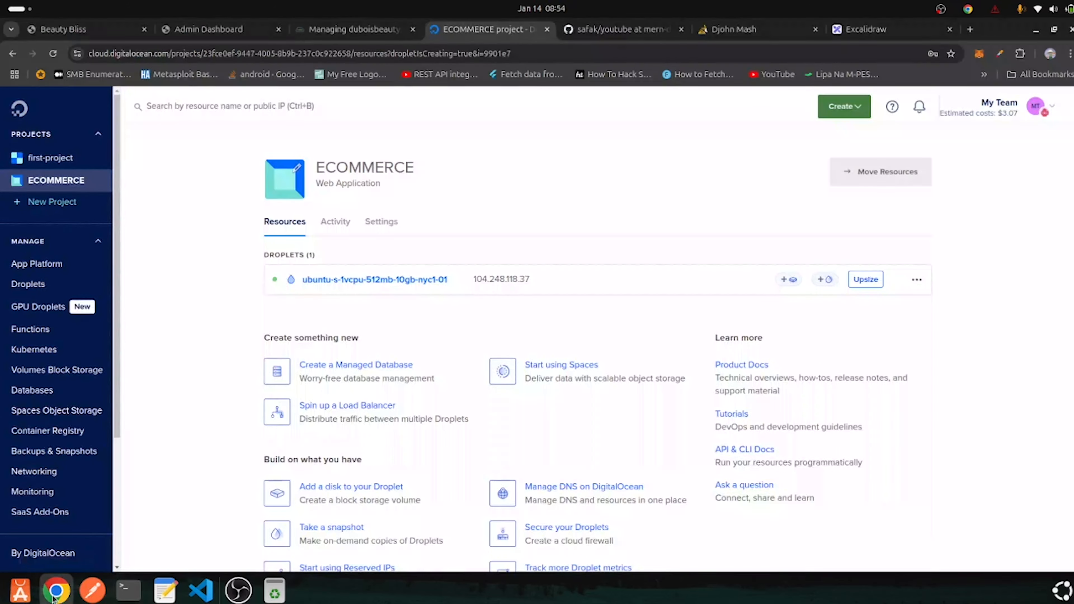
left_click(639, 26)
scroll(412, 235, "down", 15)
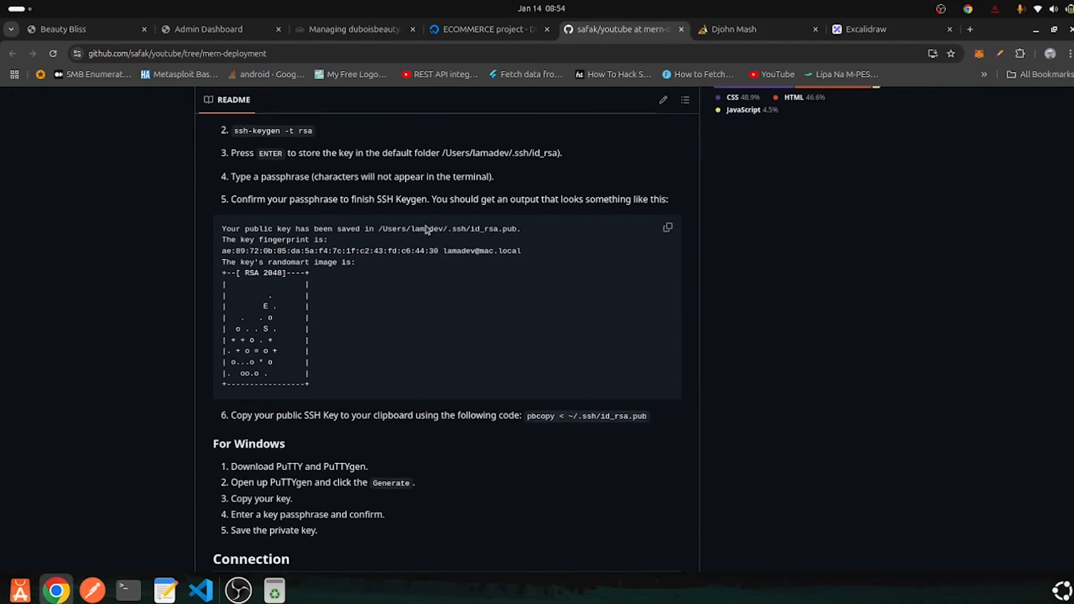
scroll(427, 230, "down", 10)
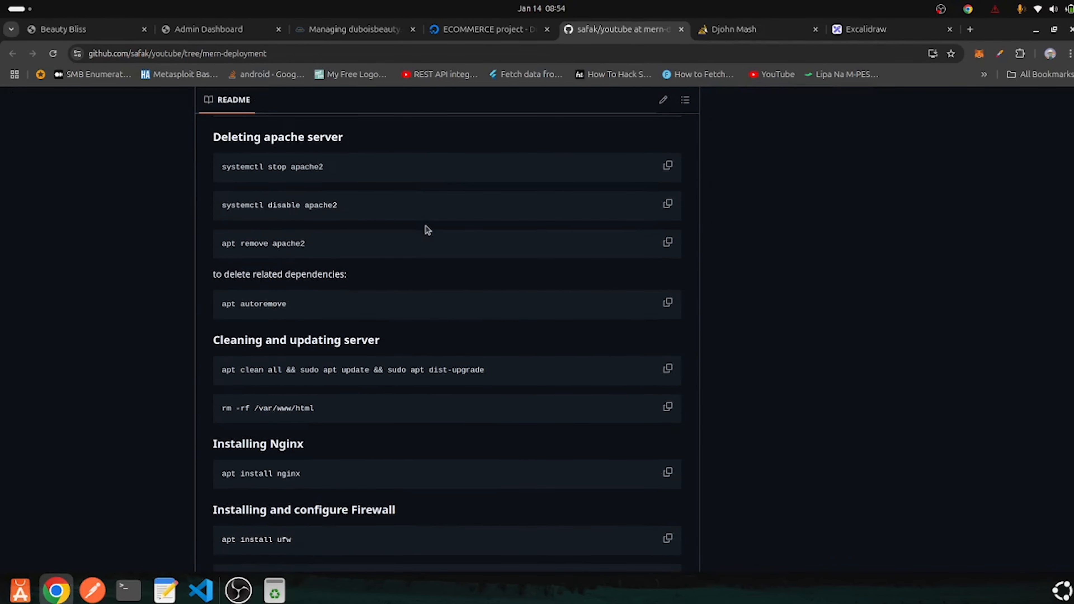
scroll(427, 230, "up", 6)
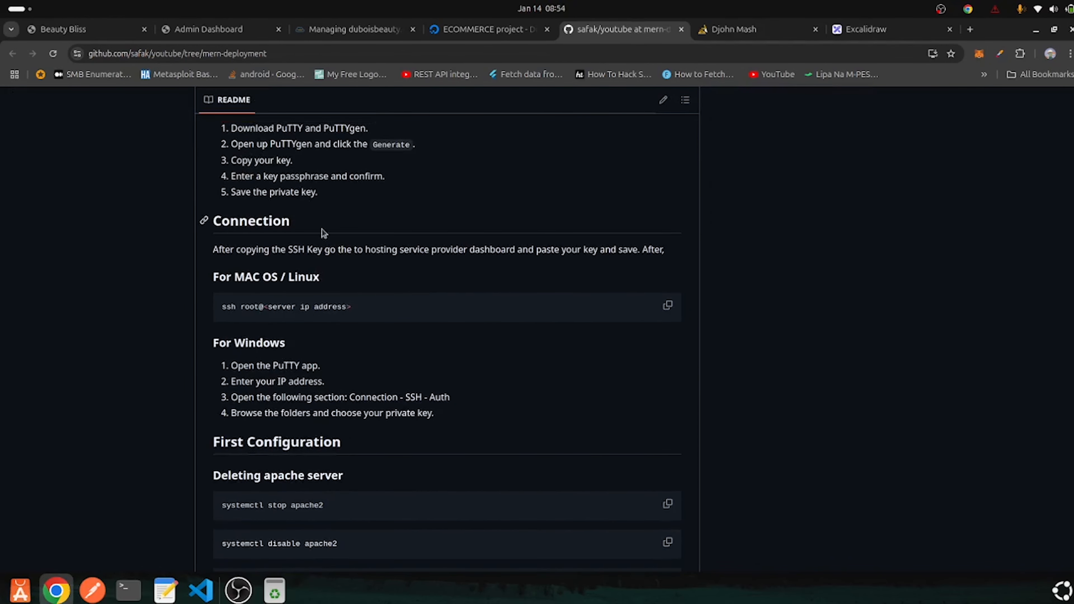
scroll(317, 283, "down", 4)
scroll(296, 229, "up", 3)
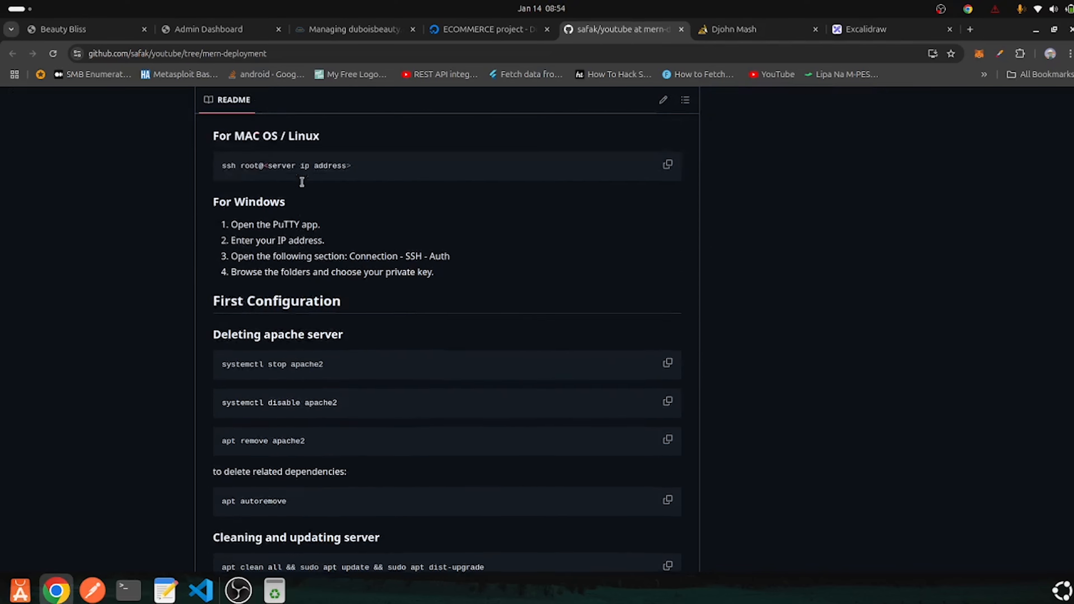
scroll(294, 220, "down", 3)
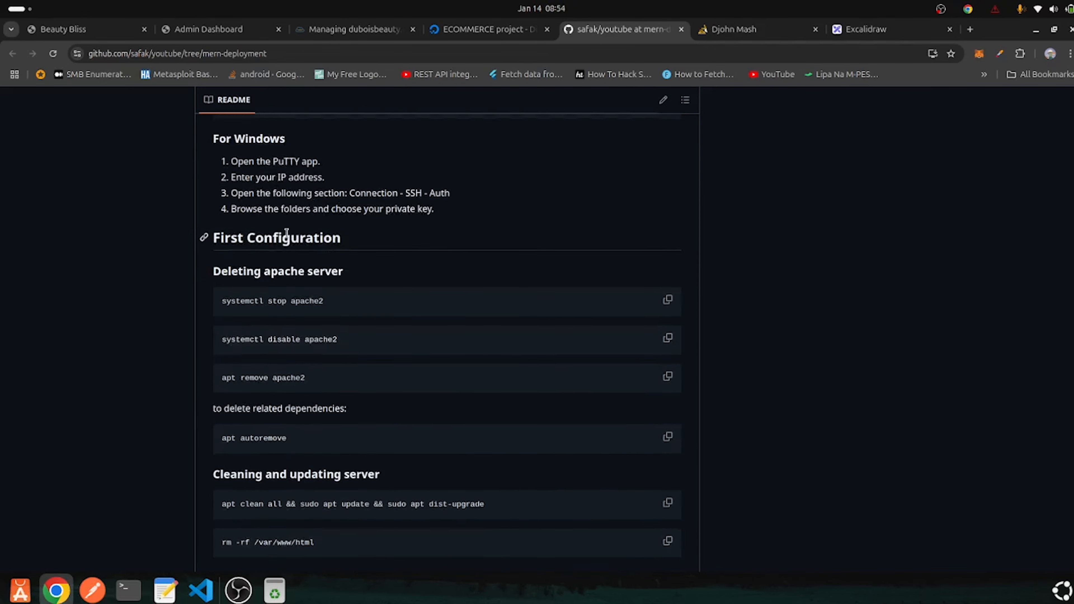
scroll(289, 212, "down", 4)
scroll(296, 163, "up", 3)
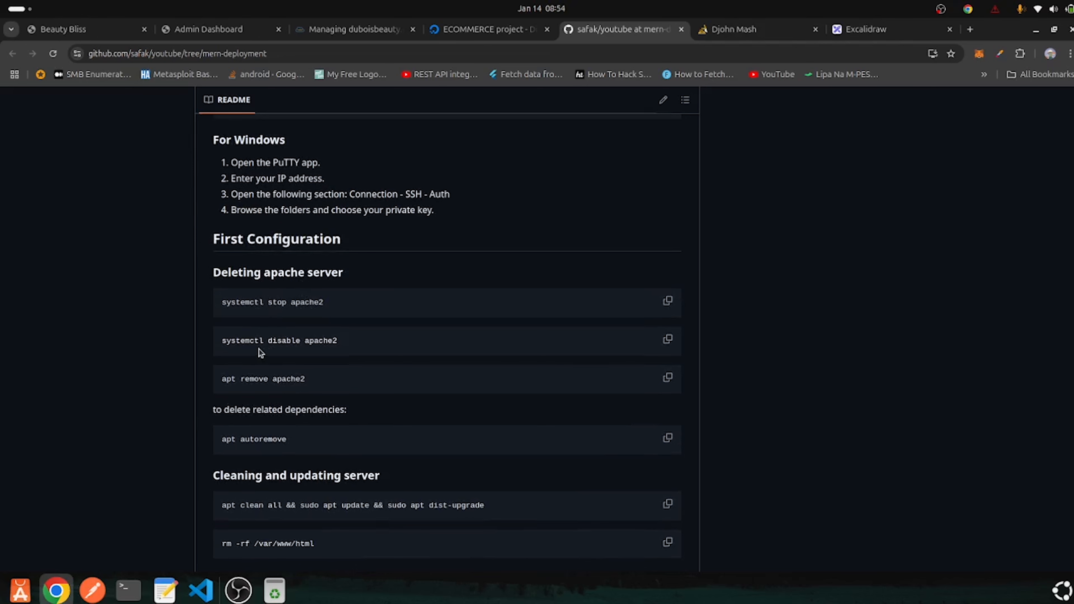
scroll(349, 323, "down", 9)
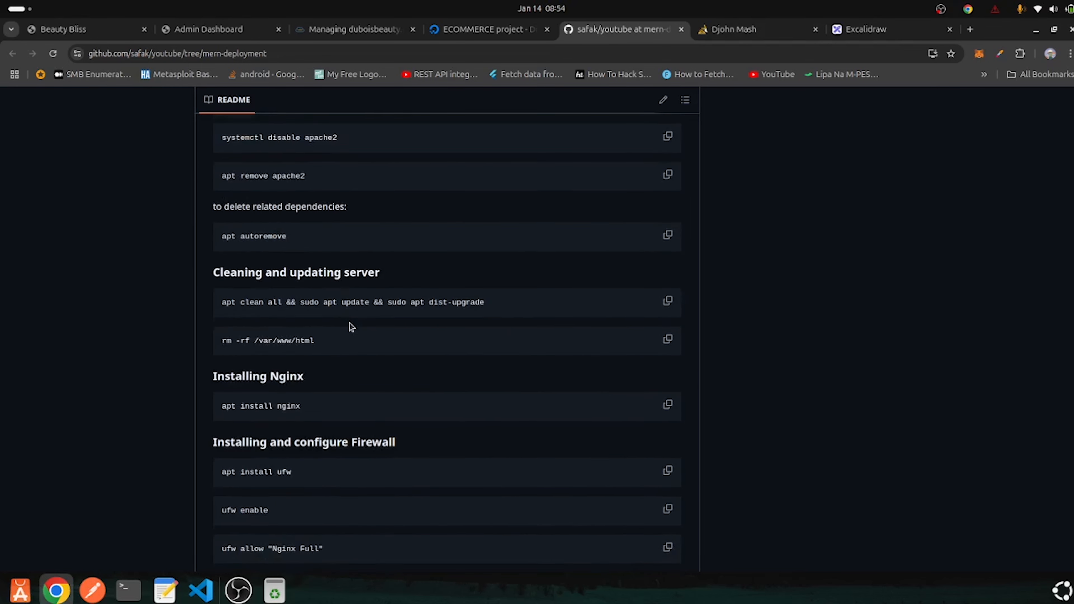
left_click(479, 30)
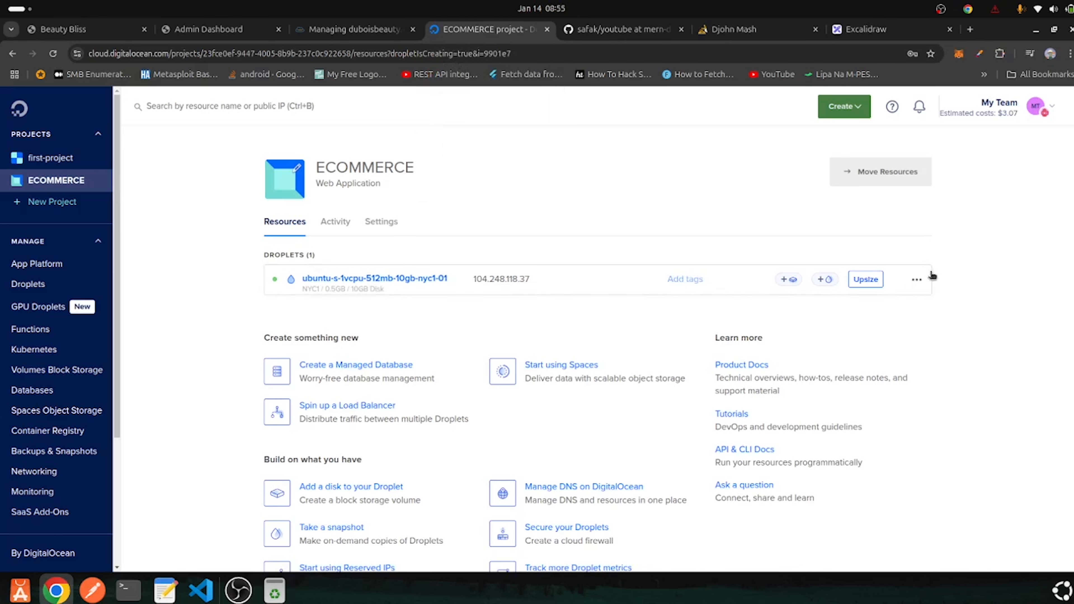
Choose Destroy from the ubuntu-s-1vcpu-512mb-10gb-nyc1-01 droplet's menu
left_click(919, 281)
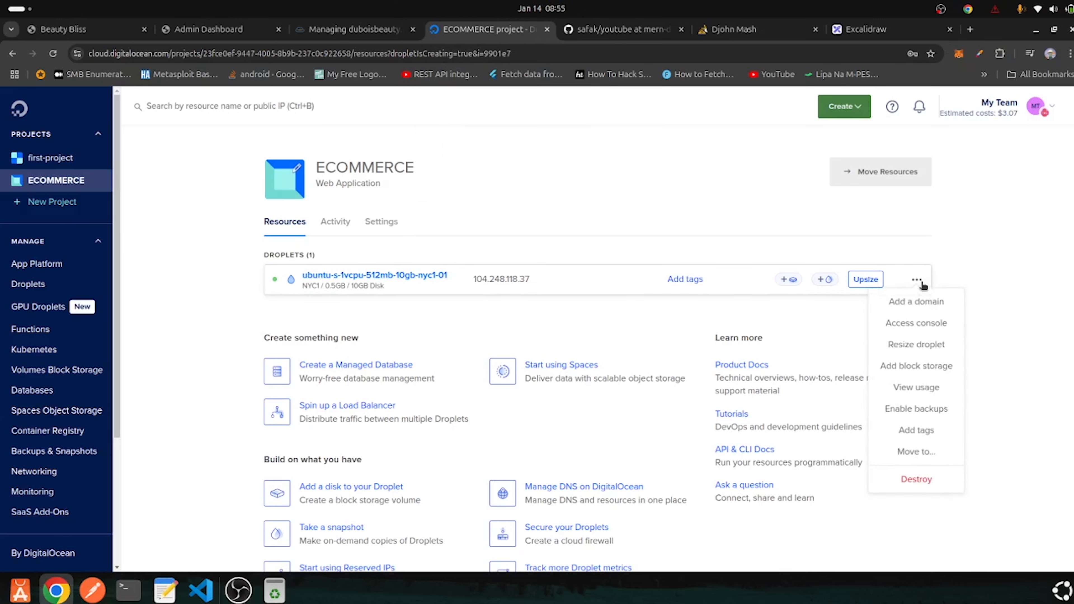
left_click(916, 480)
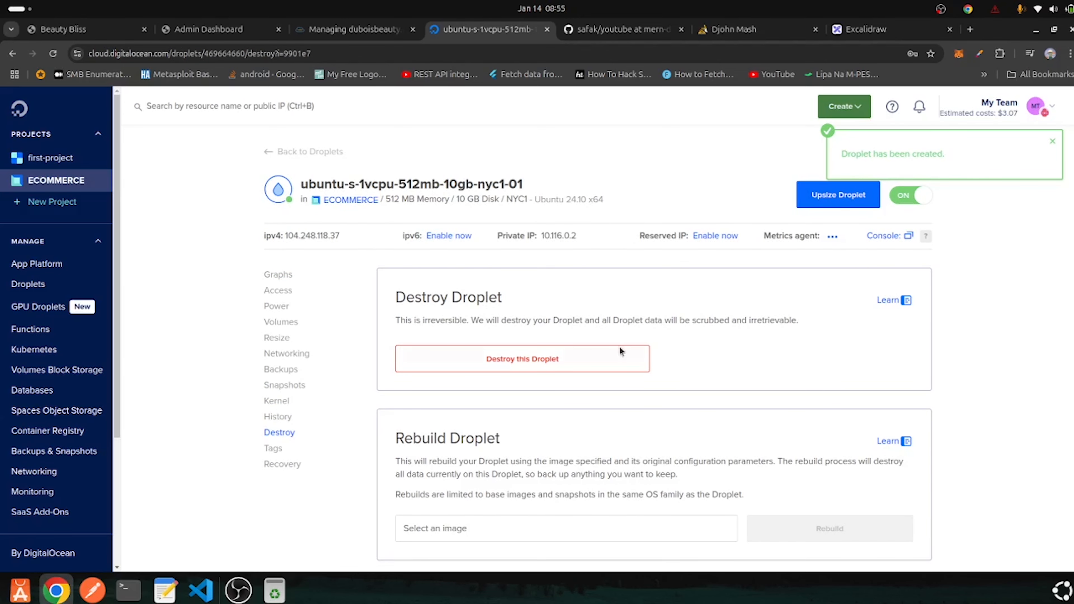
Confirm destruction of ubuntu-s-1vcpu-512mb-10gb-nyc1-01 by pasting its name into the confirmation field
left_click(518, 361)
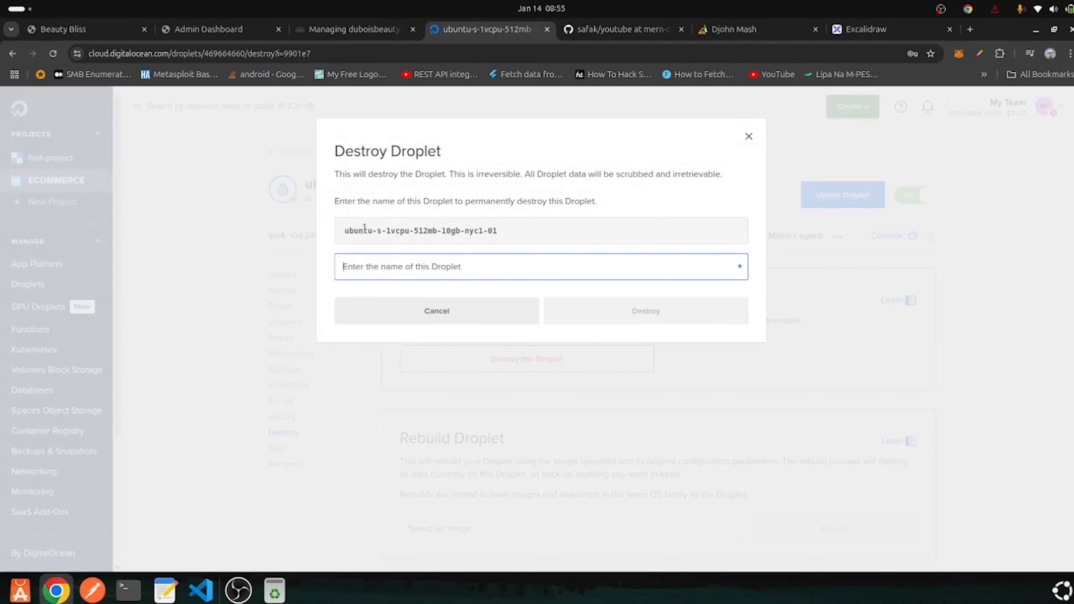
left_click(346, 230)
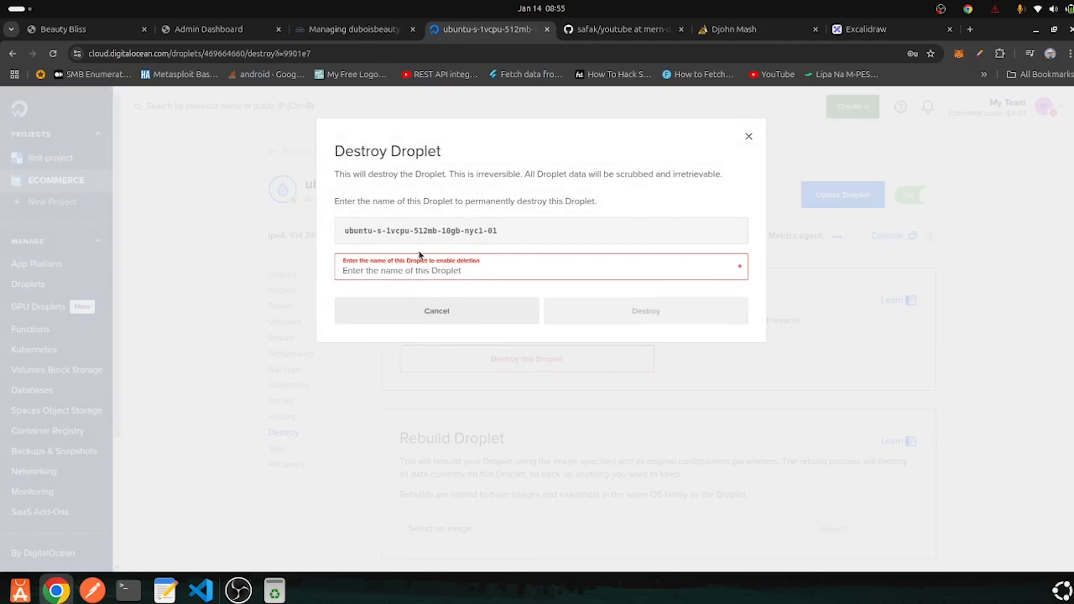
left_click_drag(497, 236, 341, 239)
right_click(367, 230)
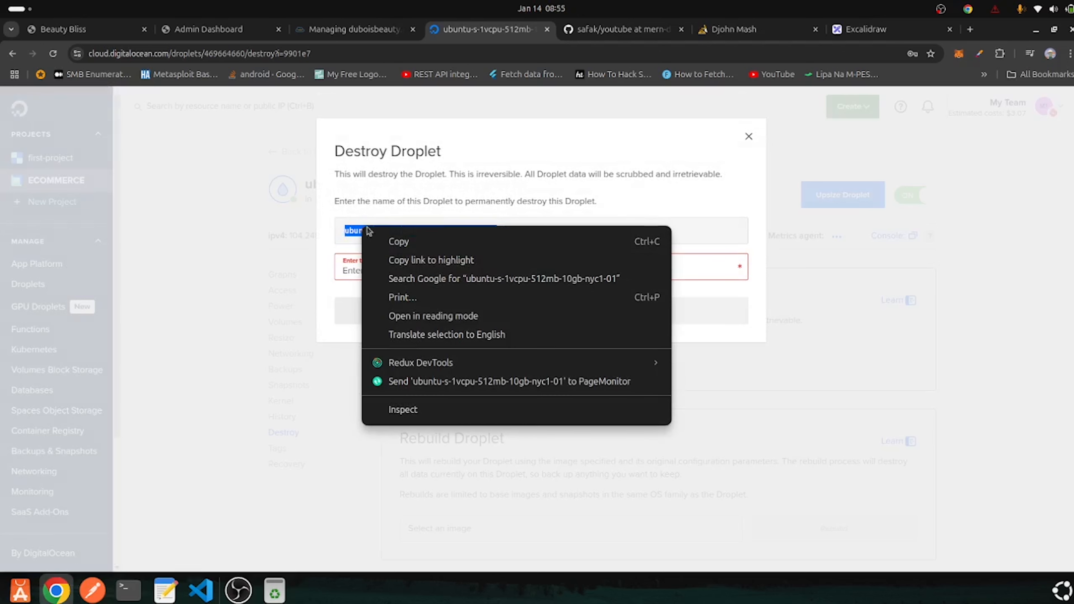
left_click(398, 241)
left_click(345, 271)
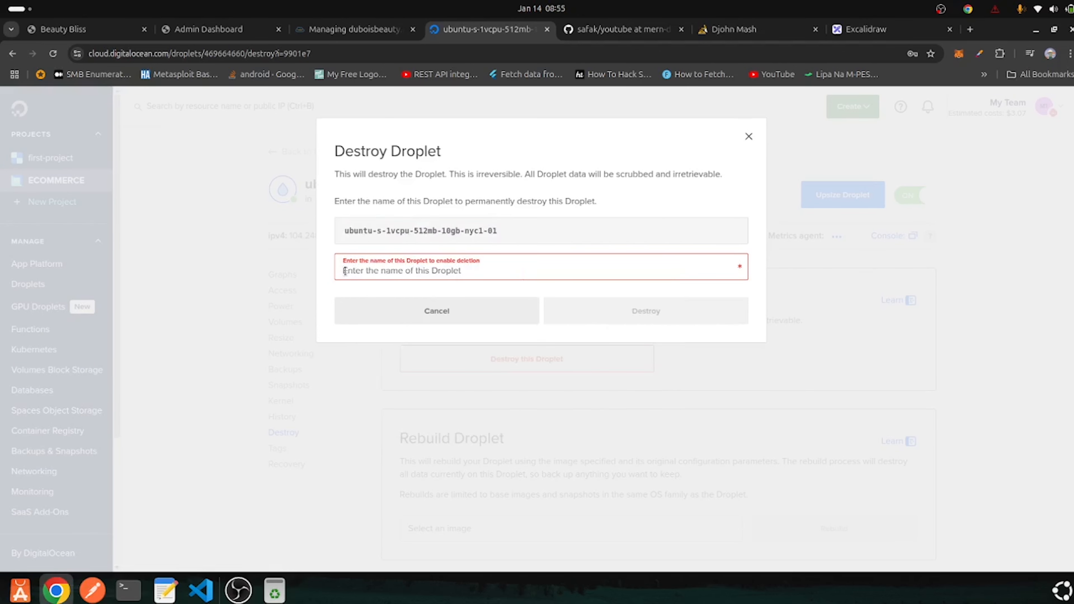
key("ctrl+v")
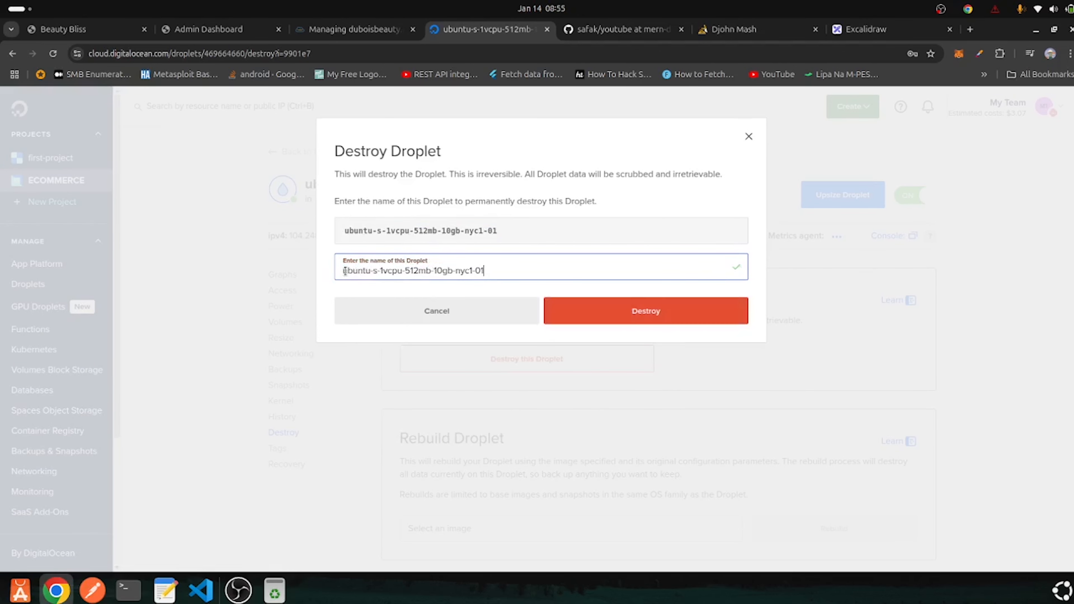
left_click(647, 311)
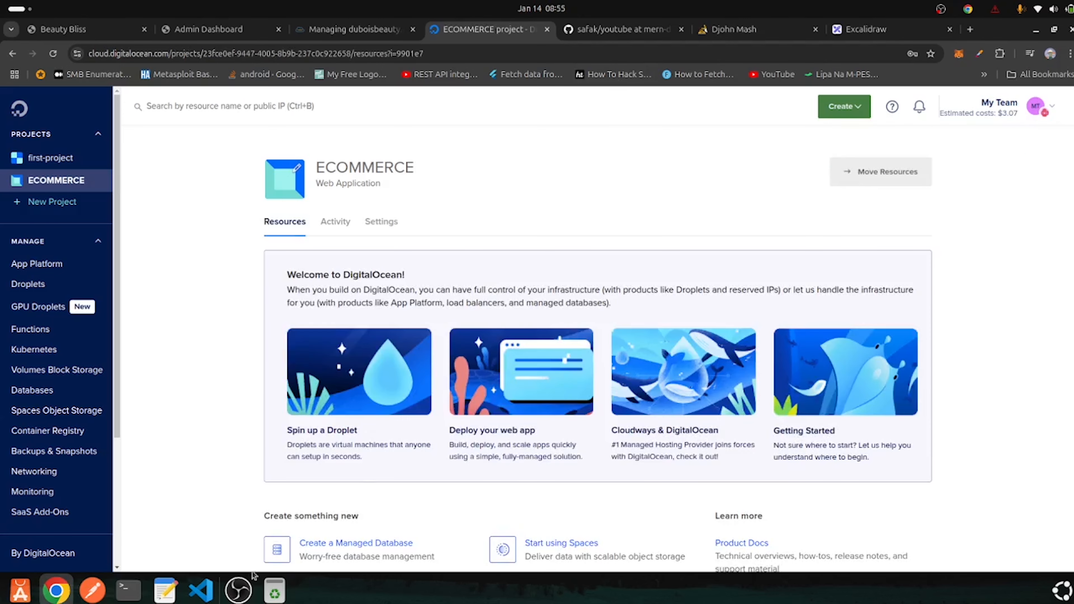
Check the SSH terminal and empty ECOMMERCE project, then show duboisbeauty.co.ke's Truehost nameservers
left_click(128, 589)
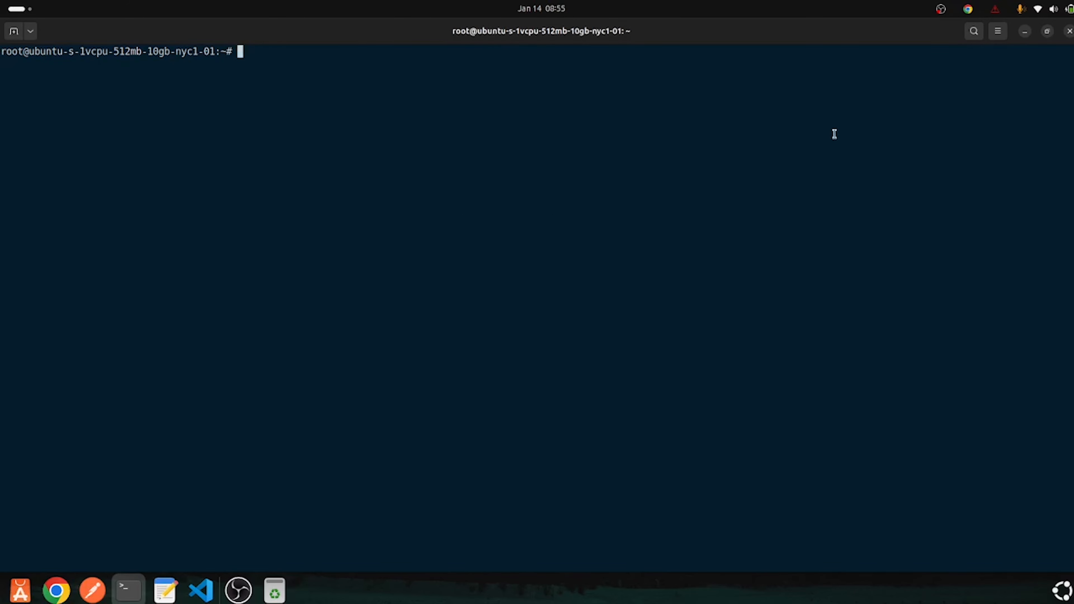
left_click(1025, 34)
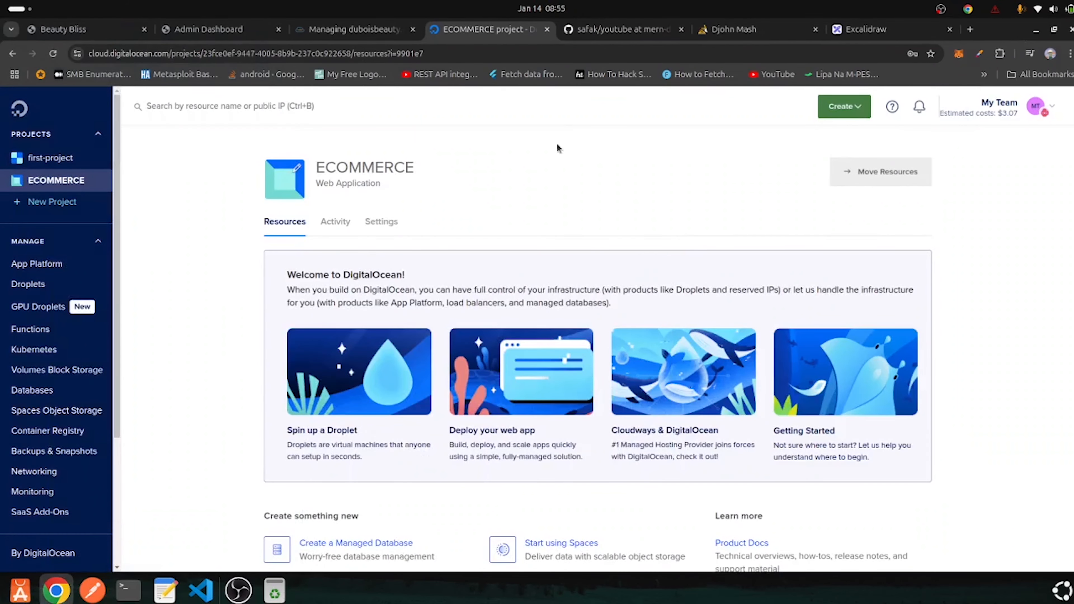
left_click(352, 29)
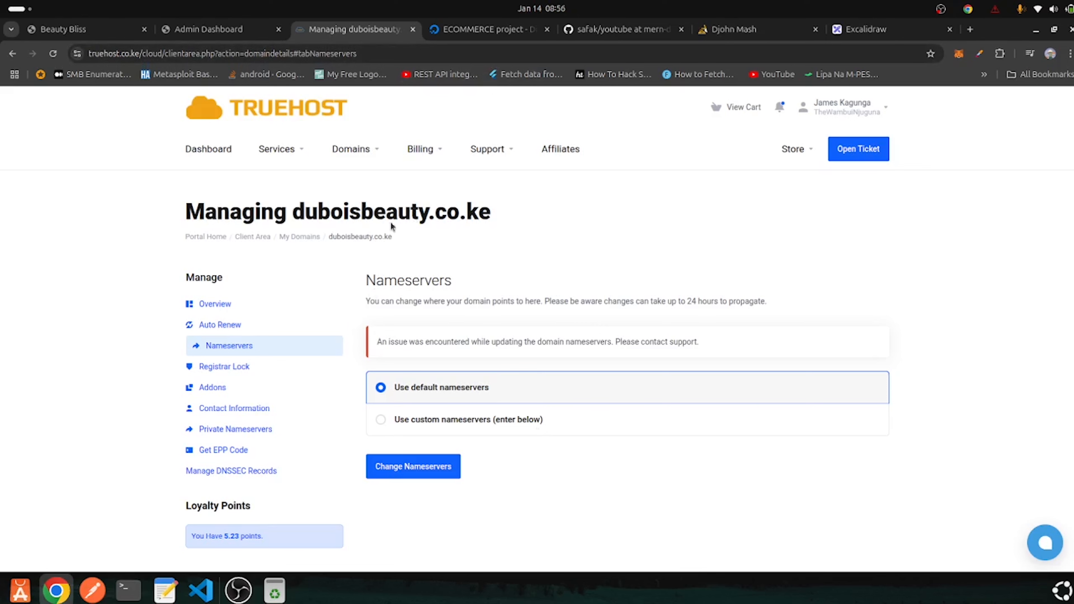
left_click(481, 32)
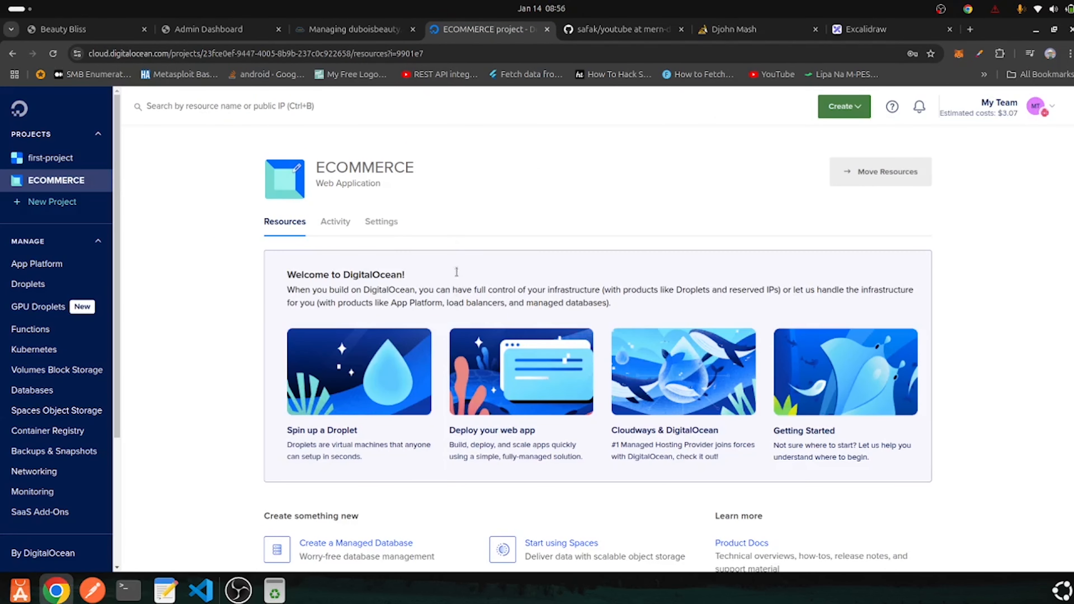
left_click(366, 32)
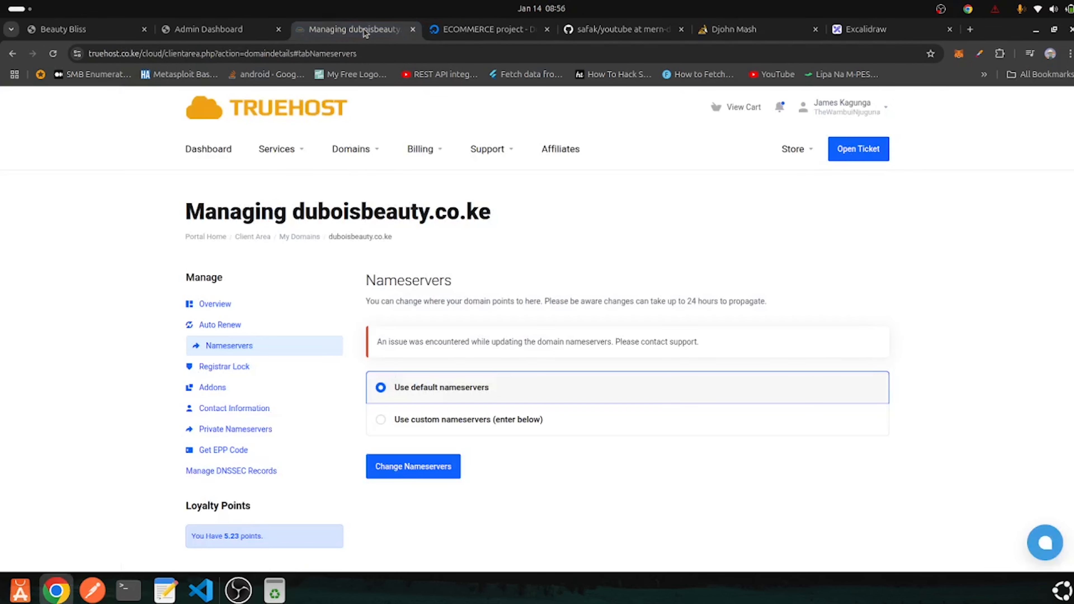